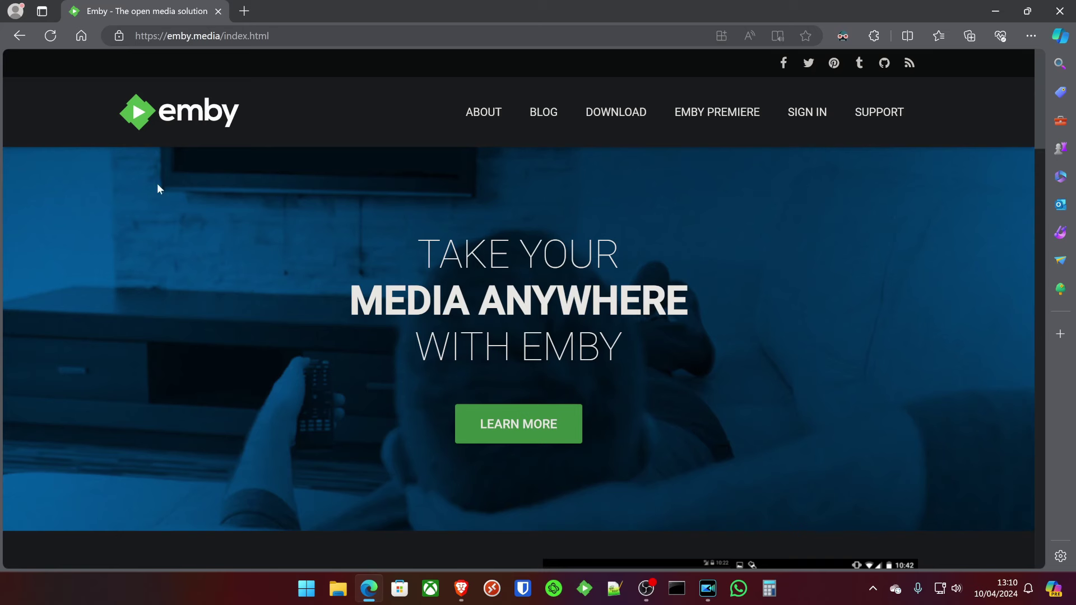
# Download the Windows Emby Server installer from the Emby website's download page.
pyautogui.click(614, 116)
pyautogui.scroll(-3, 469, 283)
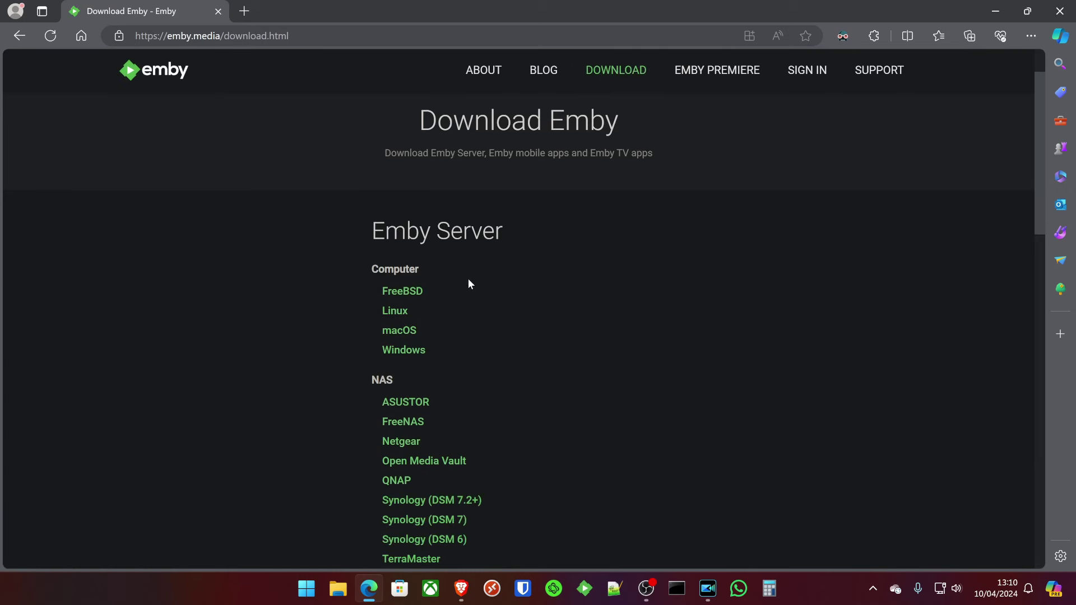
pyautogui.scroll(-1, 425, 186)
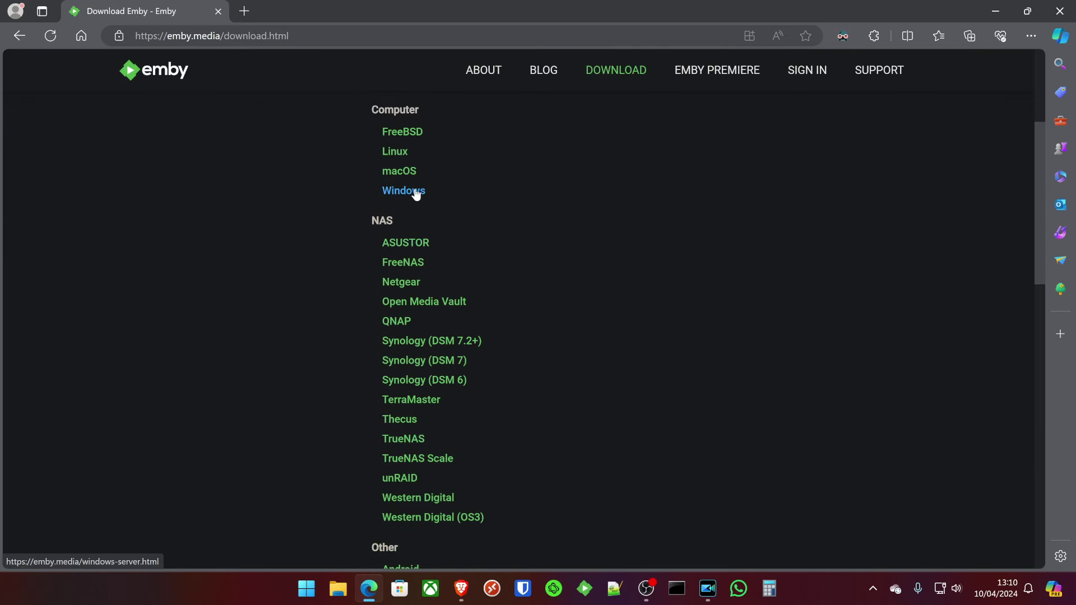
pyautogui.click(415, 191)
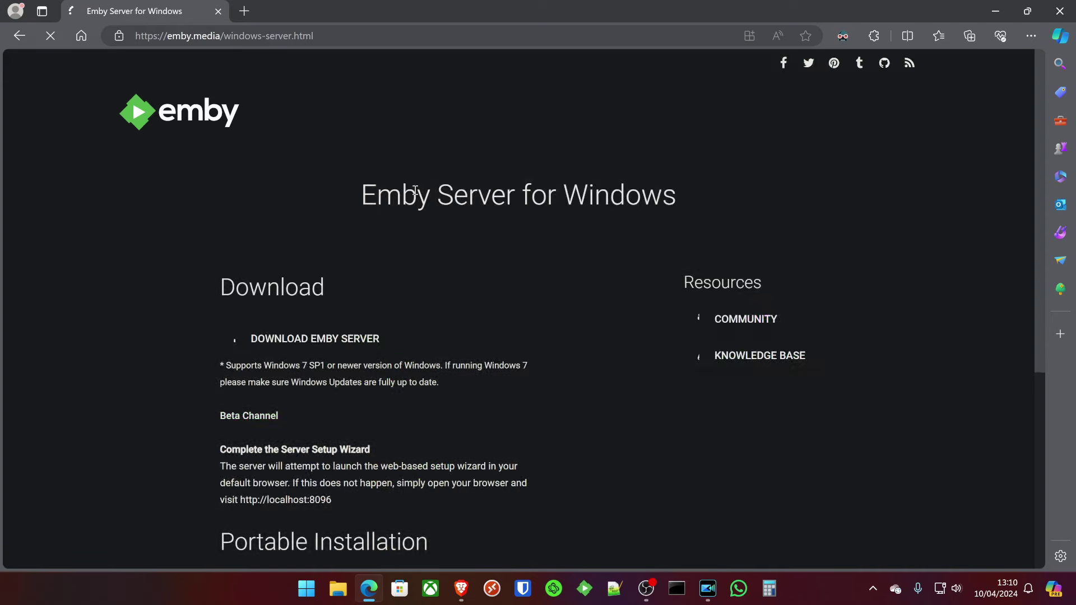
pyautogui.click(308, 348)
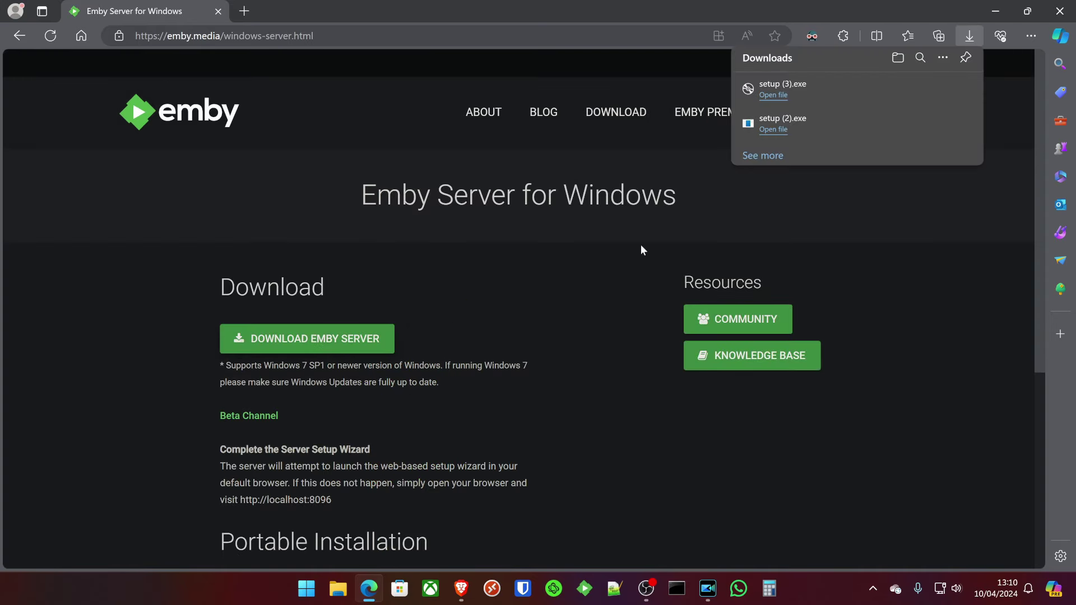
# Install Emby Server from setup (3).exe and bring up its tray icon menu.
pyautogui.click(766, 99)
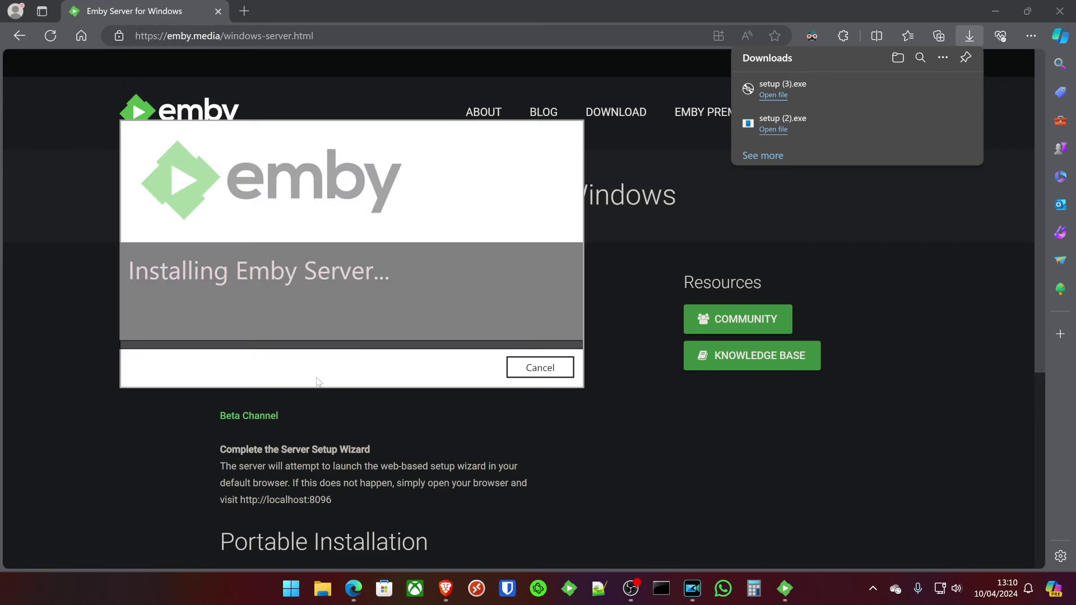
pyautogui.click(838, 457)
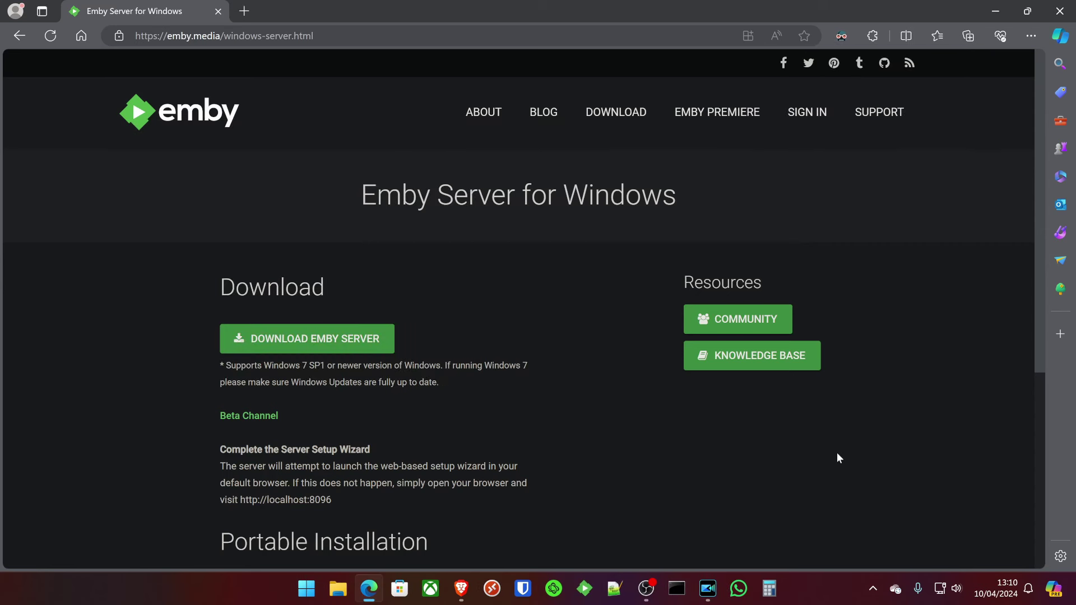
pyautogui.click(873, 589)
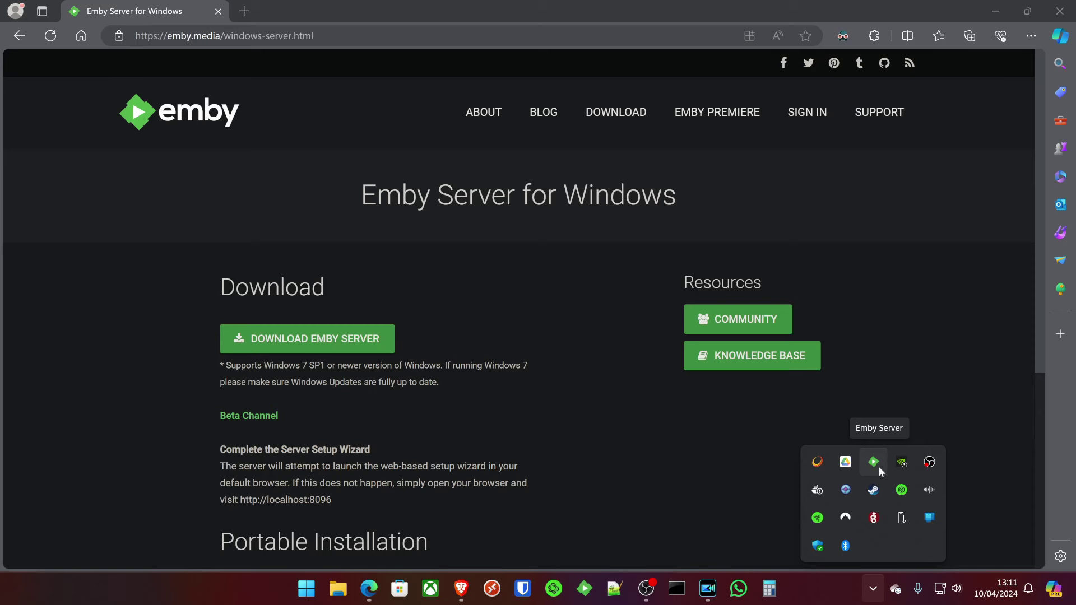
pyautogui.rightClick(877, 467)
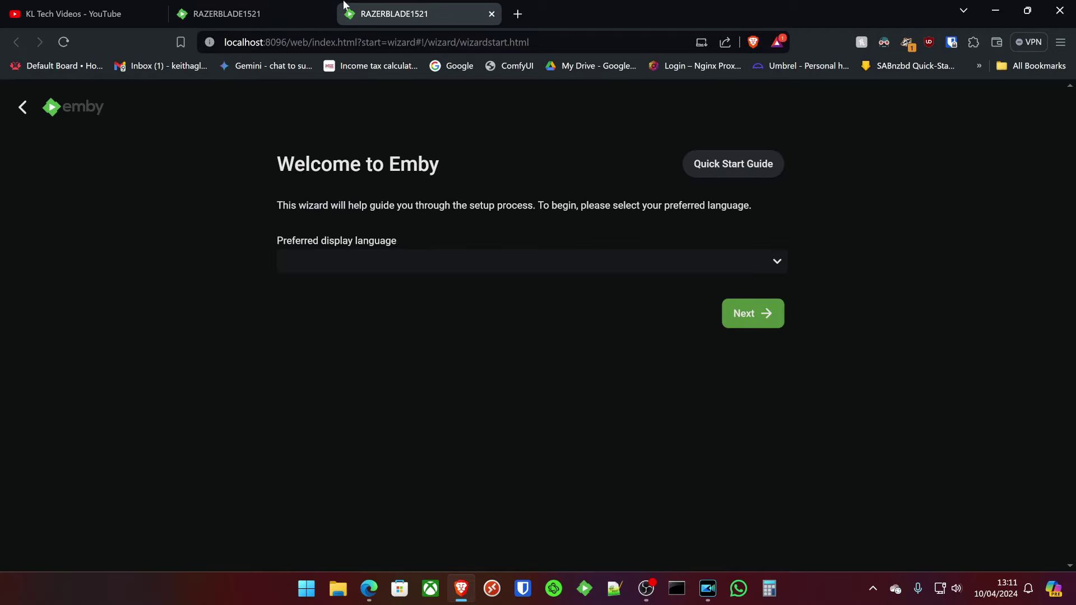
# Close the duplicate Emby tab and set the display language to English (United Kingdom).
pyautogui.click(314, 13)
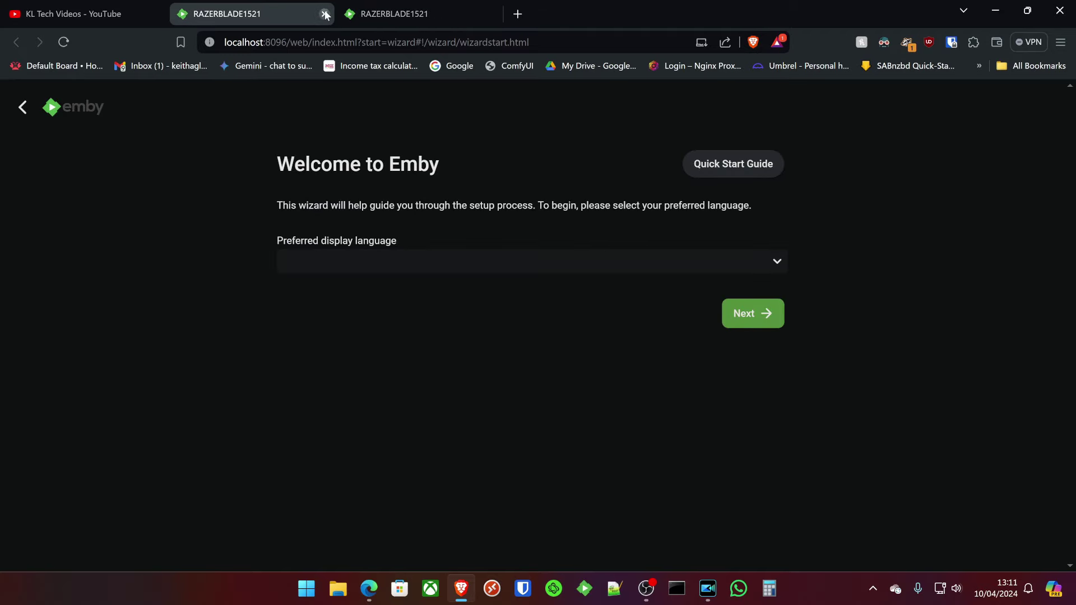
pyautogui.click(324, 14)
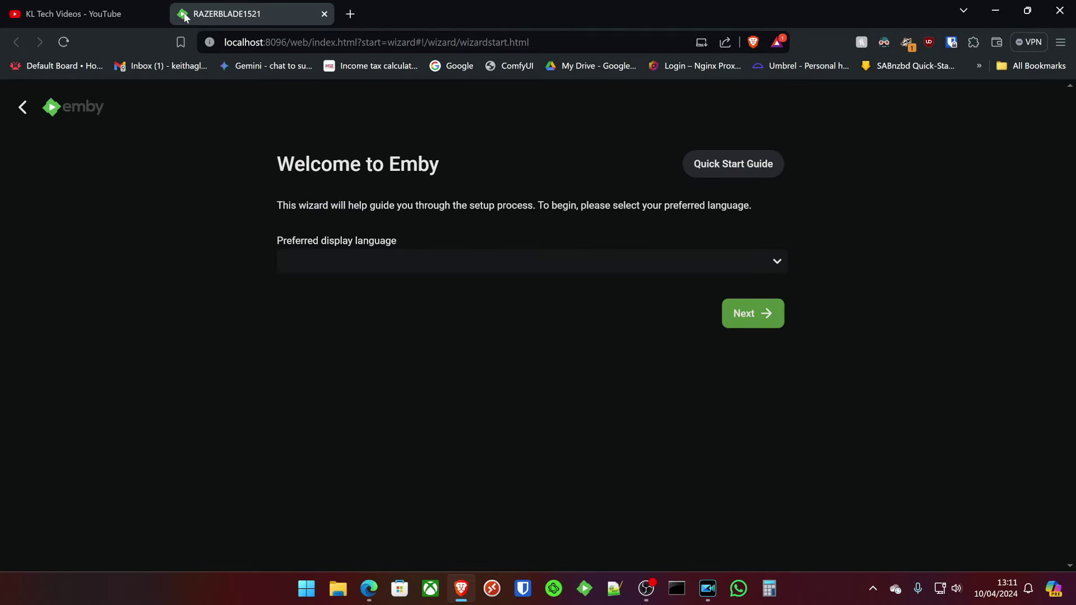
pyautogui.click(342, 268)
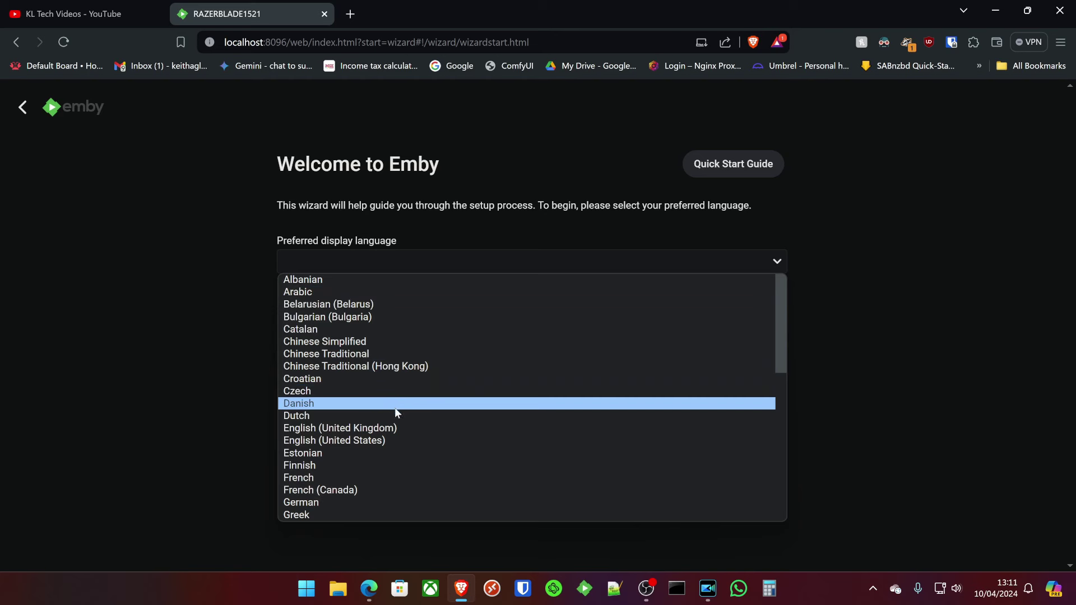
pyautogui.click(391, 429)
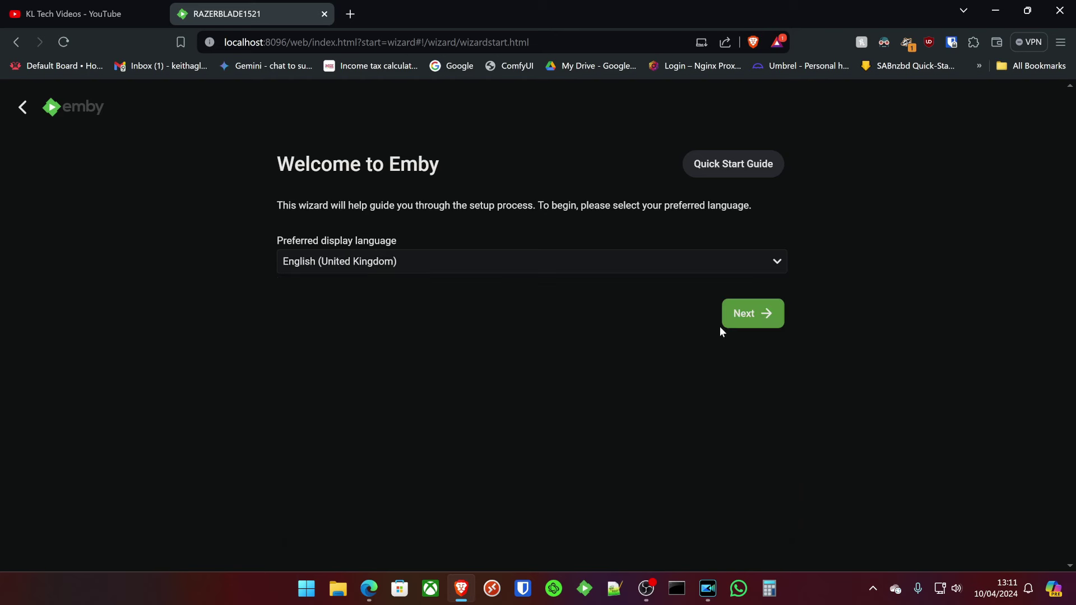
pyautogui.click(743, 317)
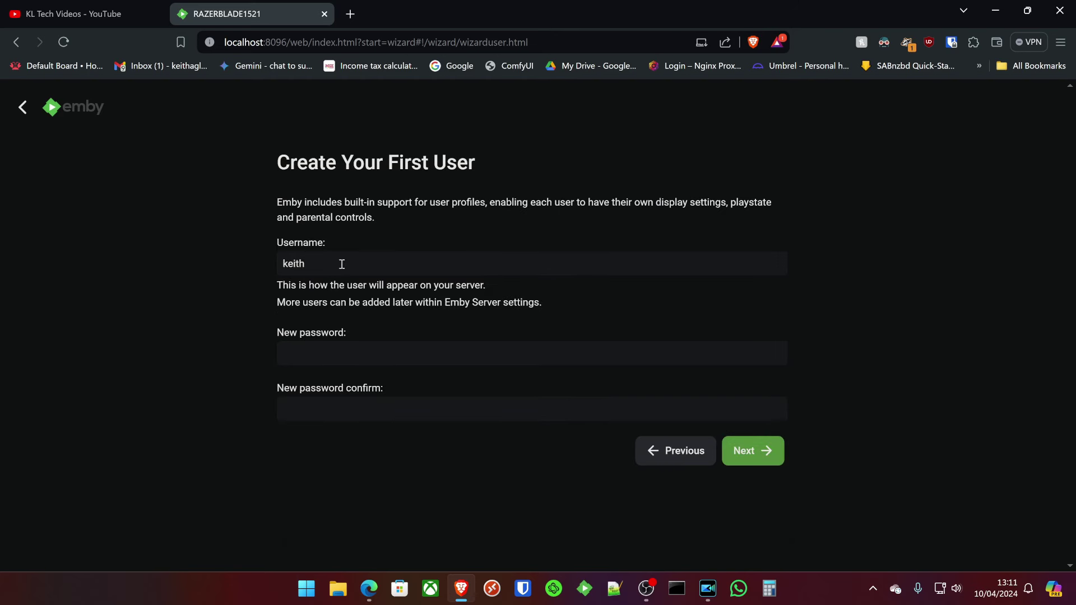
# Create the first user with a password and continue to library setup.
pyautogui.click(353, 353)
pyautogui.write('••••')
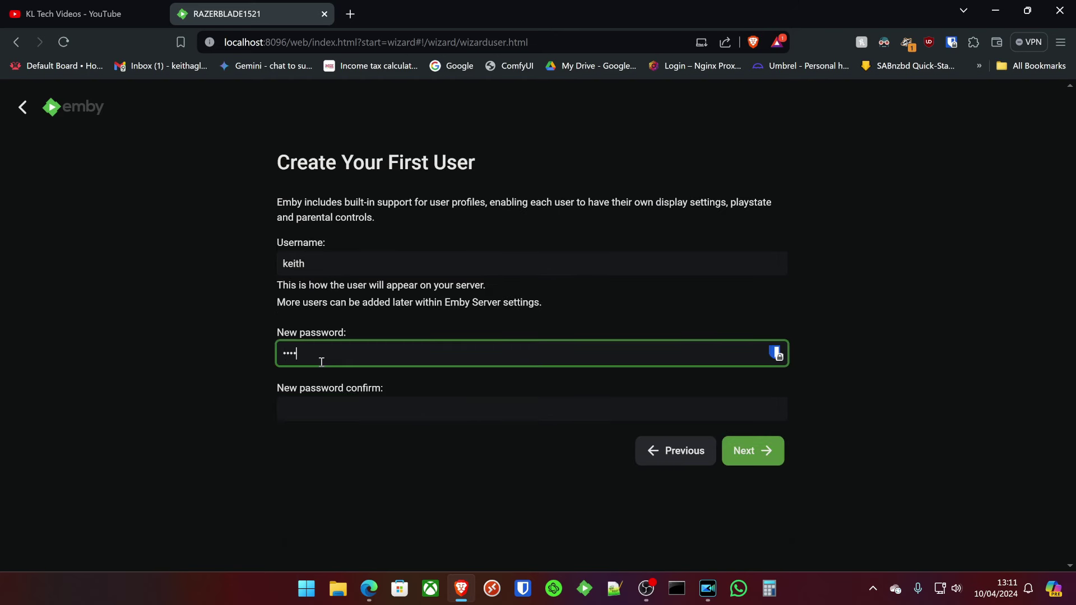
pyautogui.write('•••')
pyautogui.press('Return')
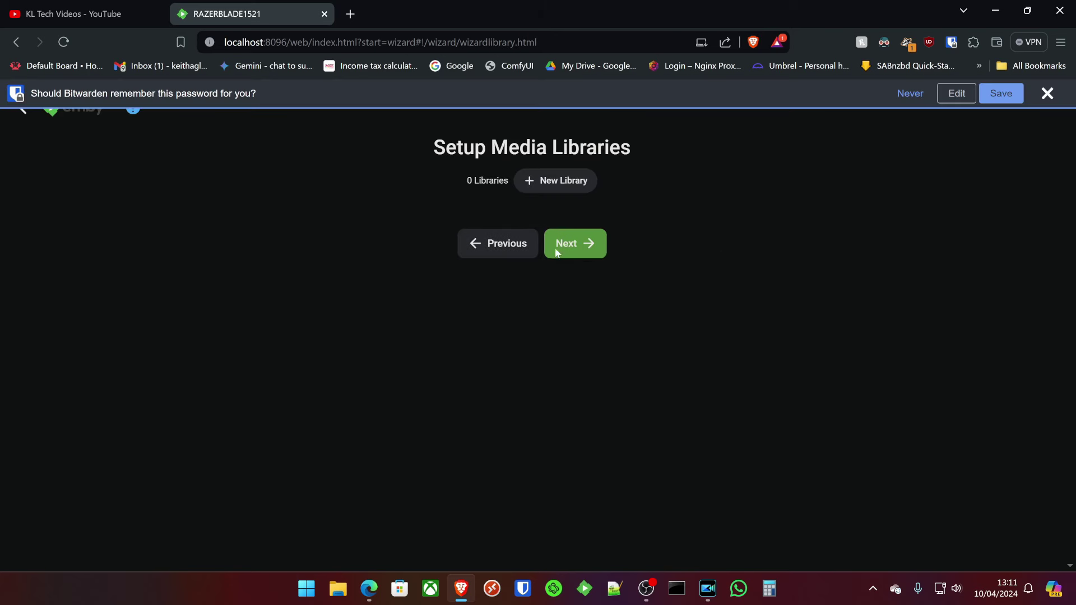
# Create a folder named Music in Videos\Emby beside Movies and TV Shows.
pyautogui.click(1047, 93)
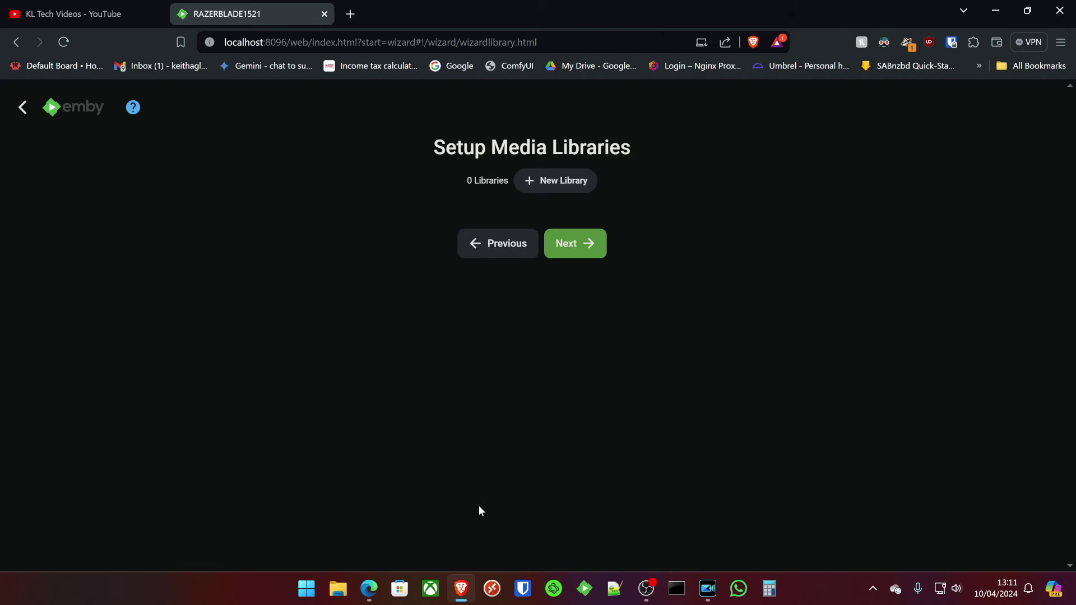
pyautogui.click(338, 588)
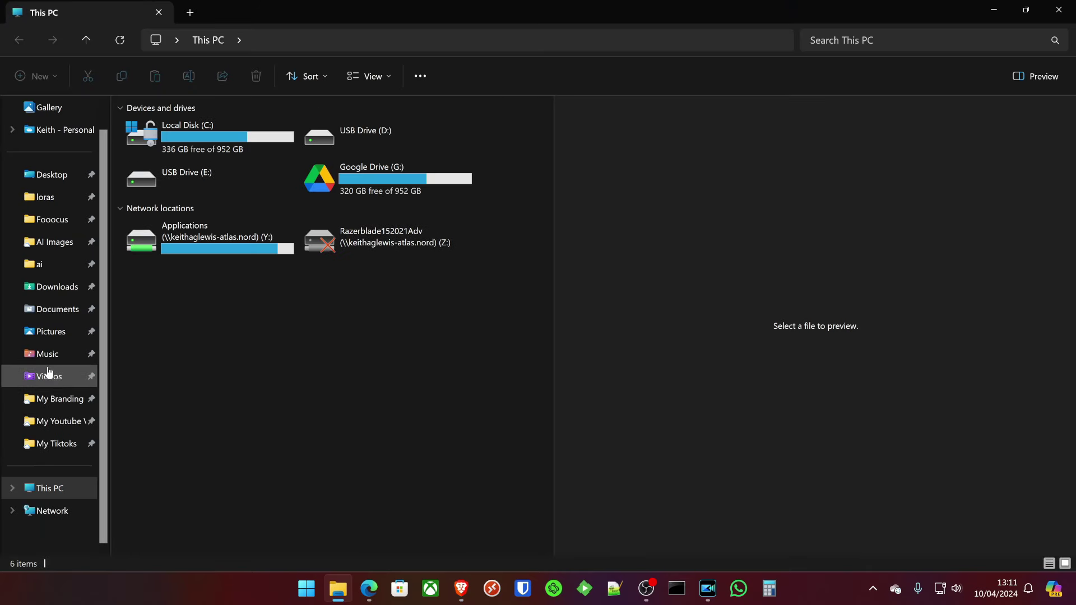
pyautogui.click(48, 373)
pyautogui.doubleClick(330, 147)
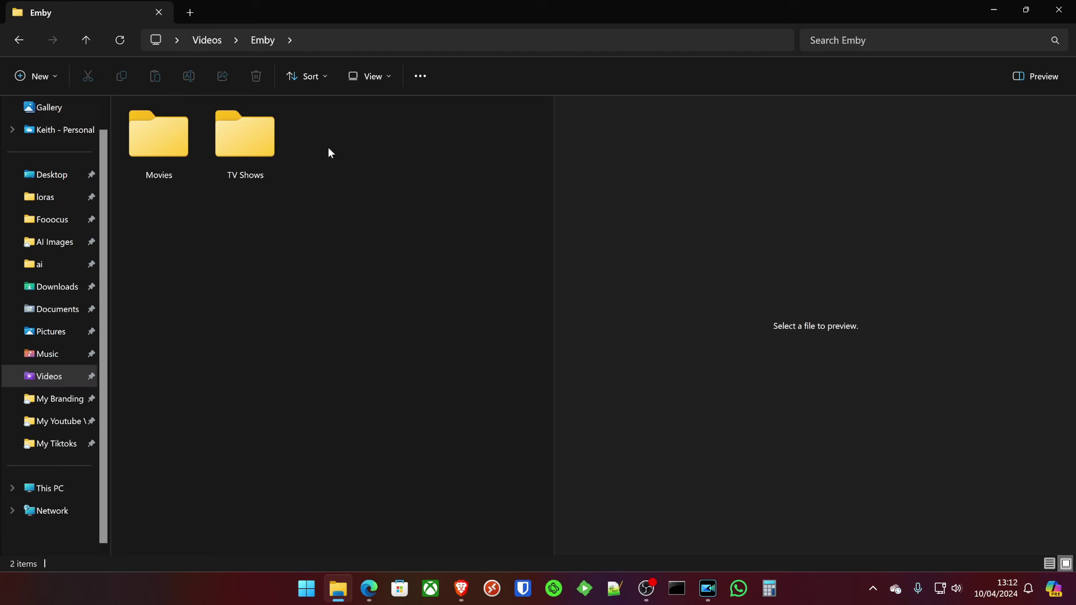
pyautogui.hotkey('ctrl', 'shift', 'n')
pyautogui.write('Music')
pyautogui.press('Return')
pyautogui.click(347, 240)
pyautogui.doubleClick(190, 158)
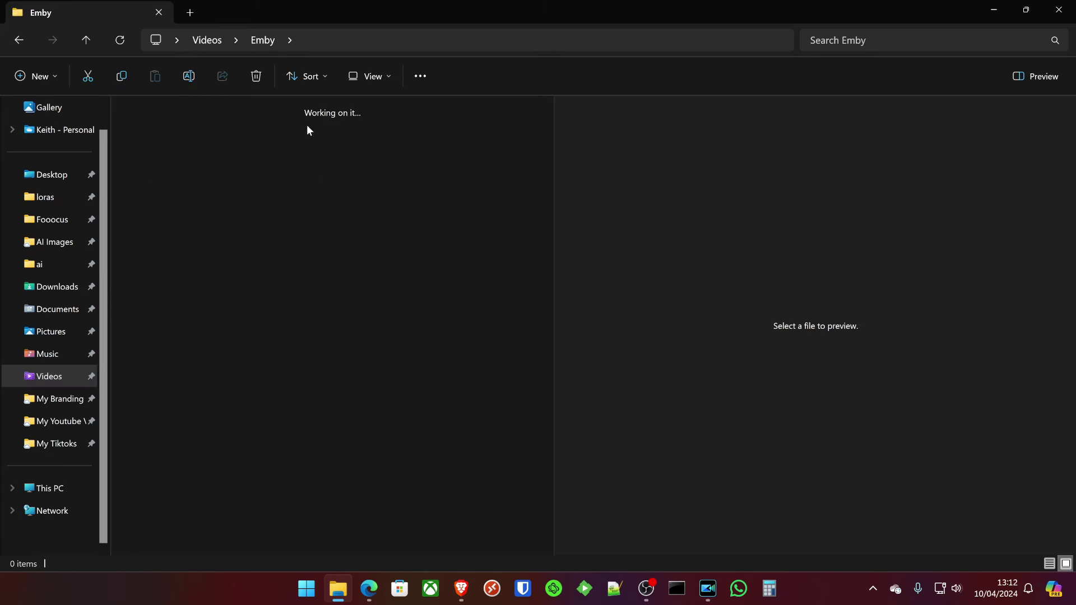
# Start a new Movies library and add the Videos\Emby\Movies folder to it.
pyautogui.hotkey('alt', 'Tab')
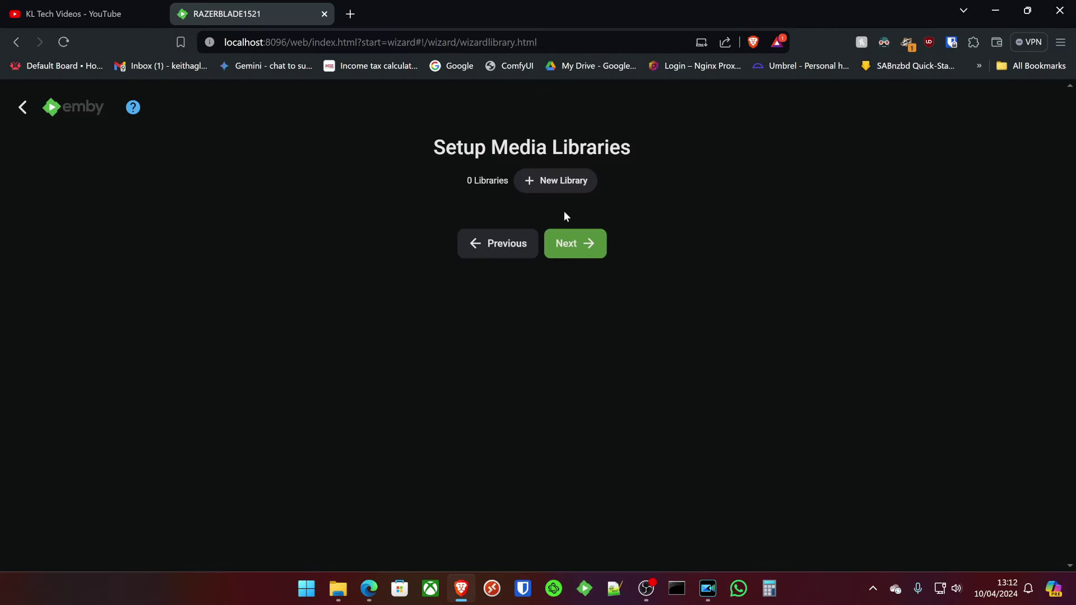
pyautogui.click(563, 191)
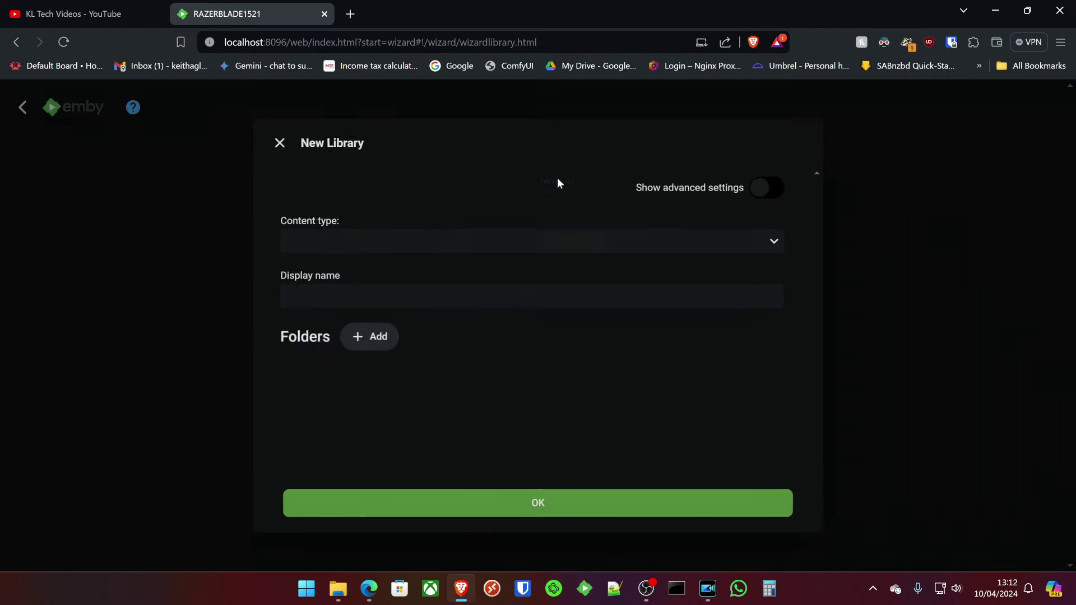
pyautogui.click(372, 251)
pyautogui.click(353, 267)
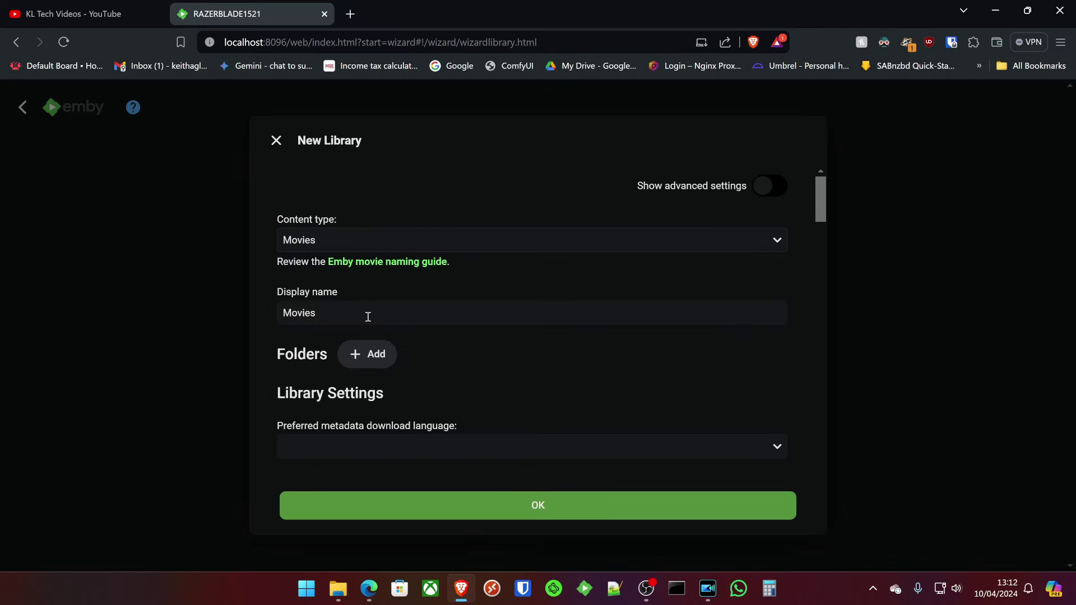
pyautogui.click(386, 361)
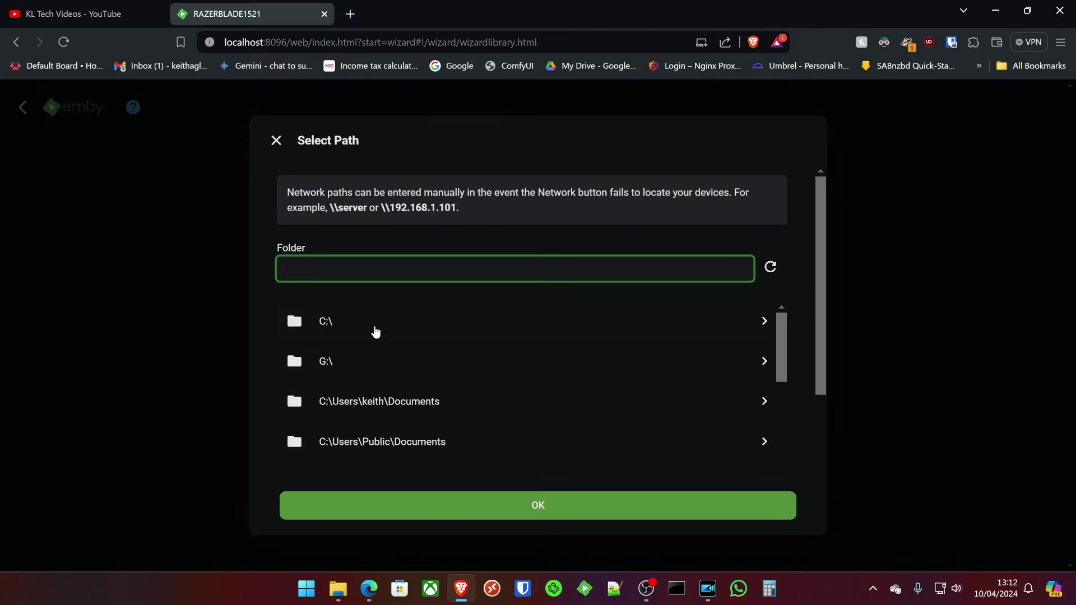
pyautogui.scroll(-5, 380, 329)
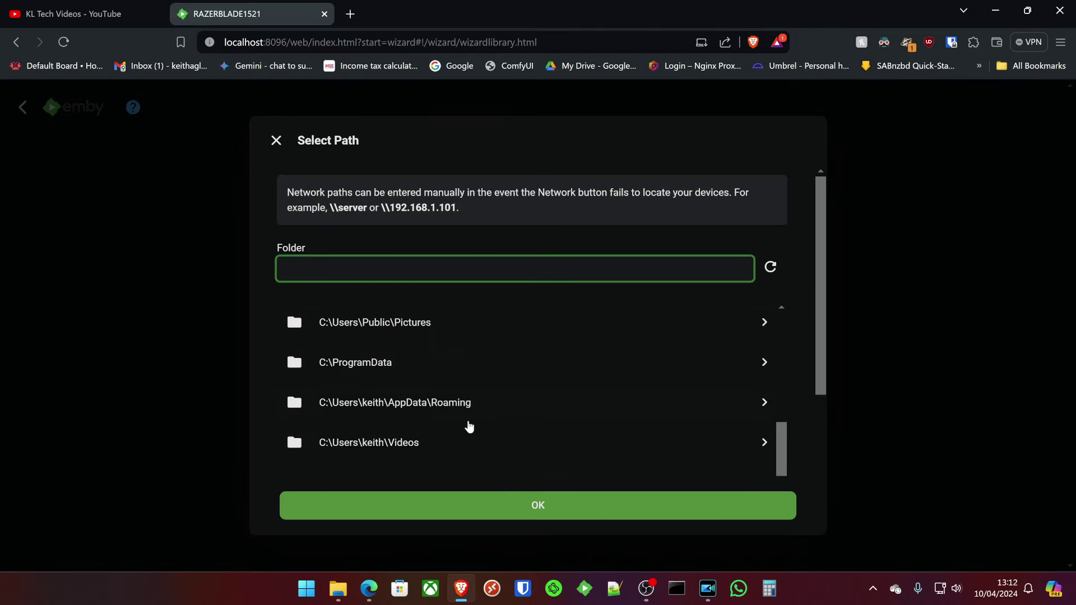
pyautogui.click(388, 451)
pyautogui.scroll(-2, 380, 370)
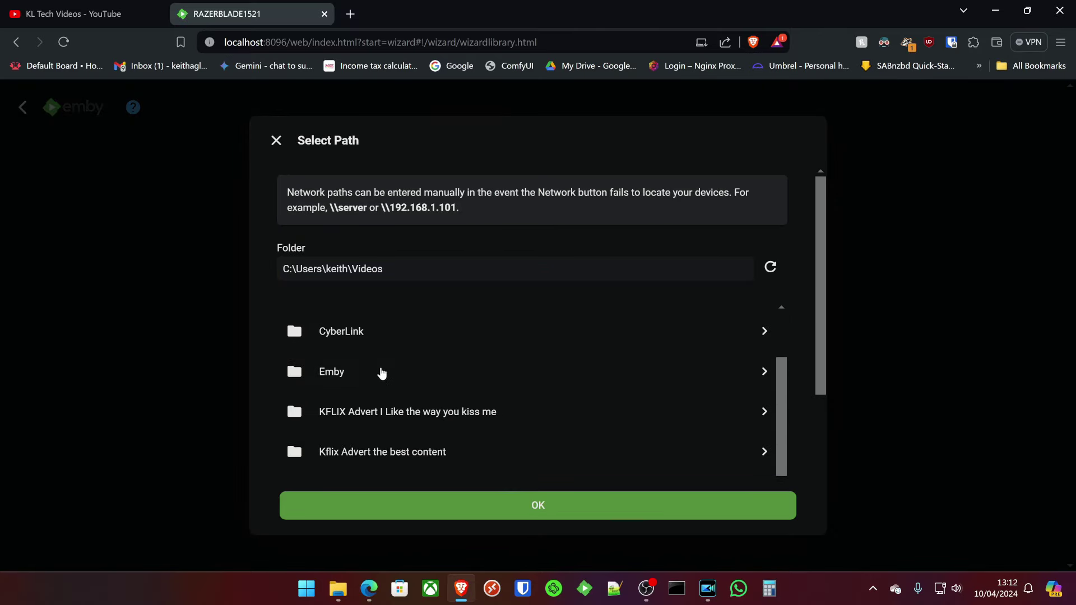
pyautogui.click(370, 373)
pyautogui.click(369, 371)
pyautogui.click(563, 505)
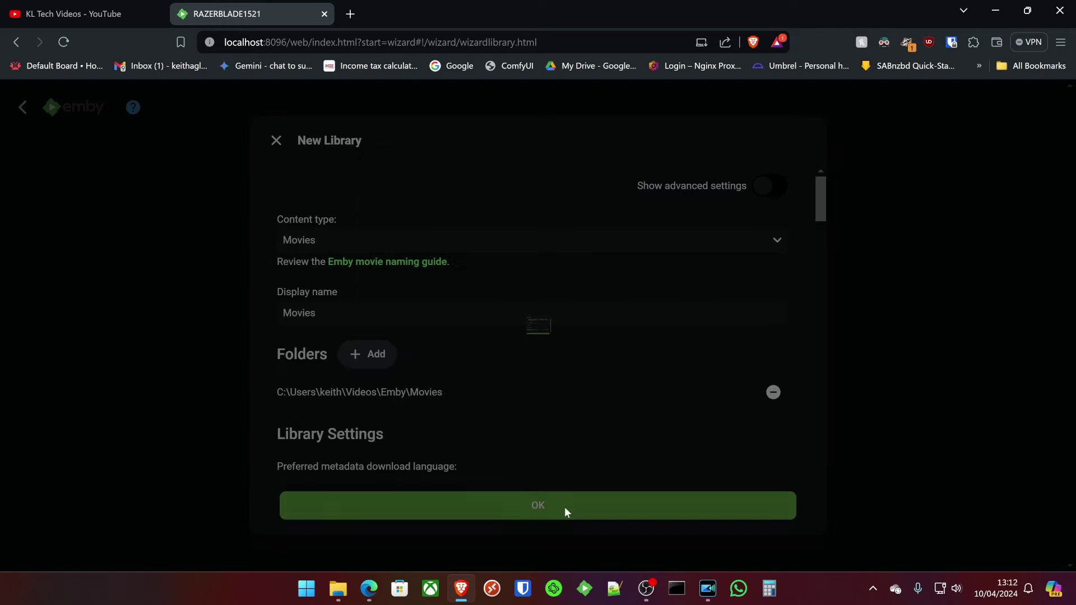
pyautogui.scroll(-4, 393, 347)
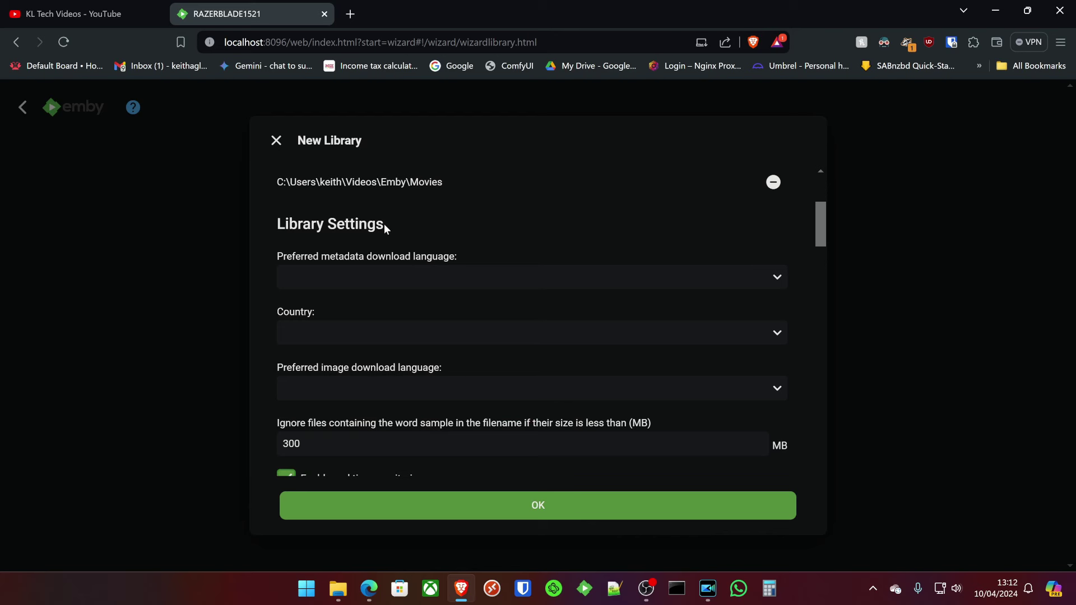
# Set metadata language English, country United Kingdom and image language English.
pyautogui.click(332, 281)
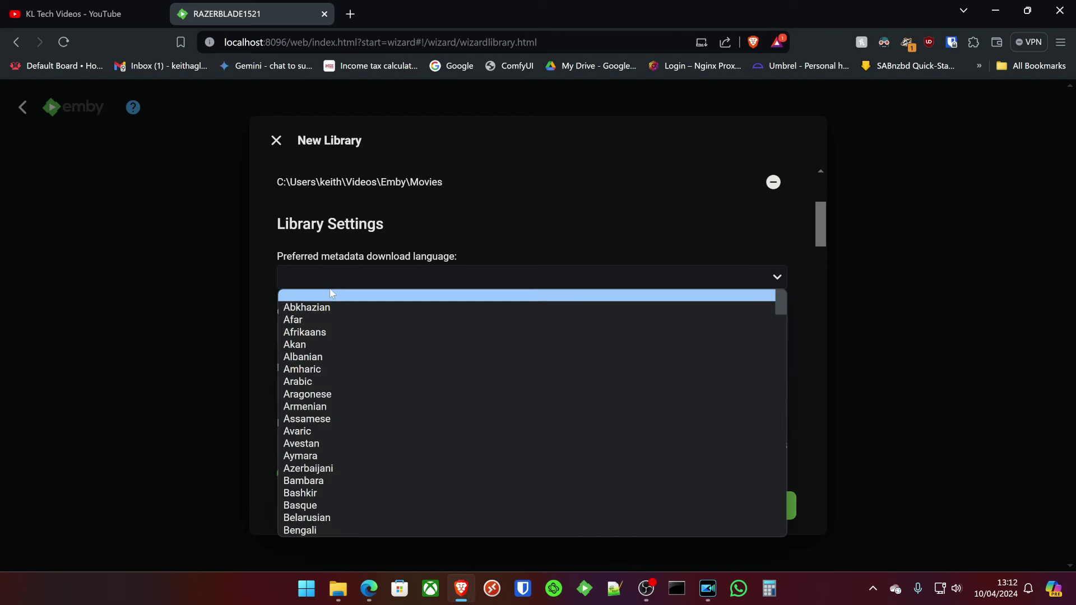
pyautogui.press('e')
pyautogui.click(322, 530)
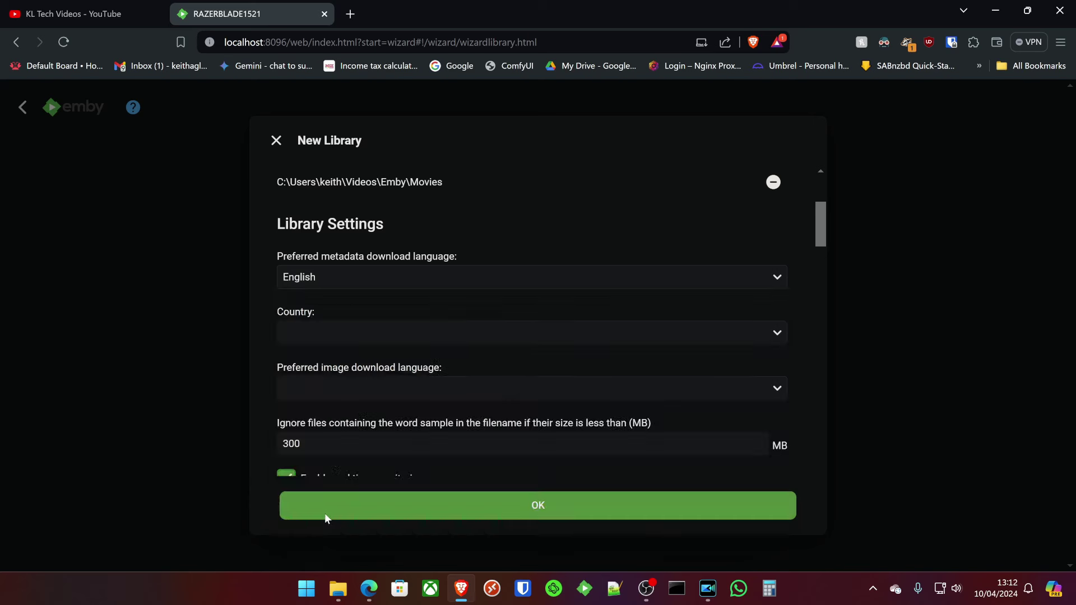
pyautogui.click(358, 332)
pyautogui.press('i')
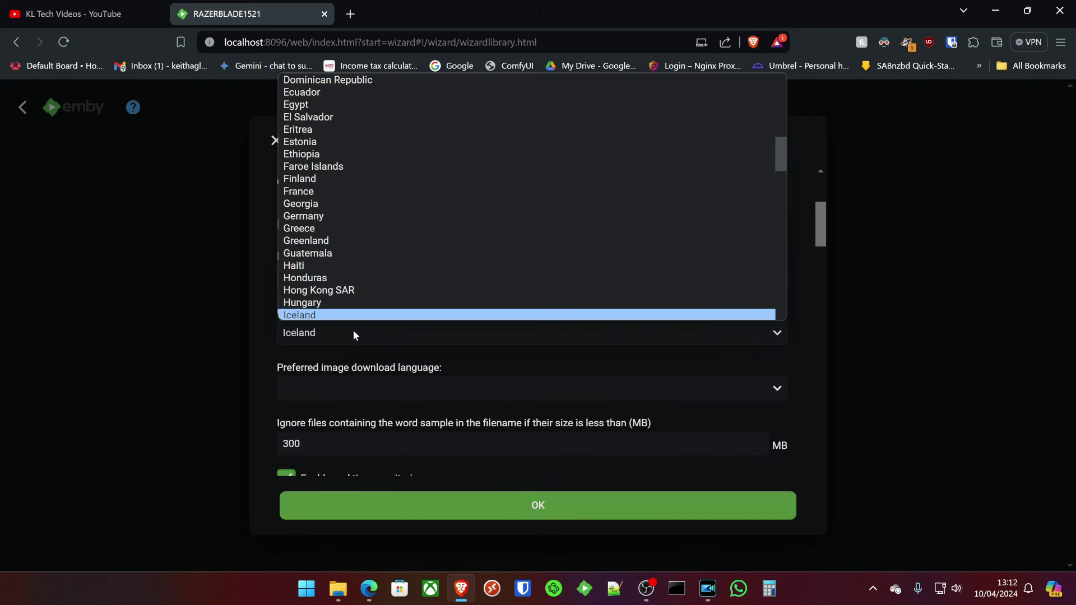
pyautogui.press('u')
pyautogui.press('Down')
pyautogui.press('Down')
pyautogui.press('Return')
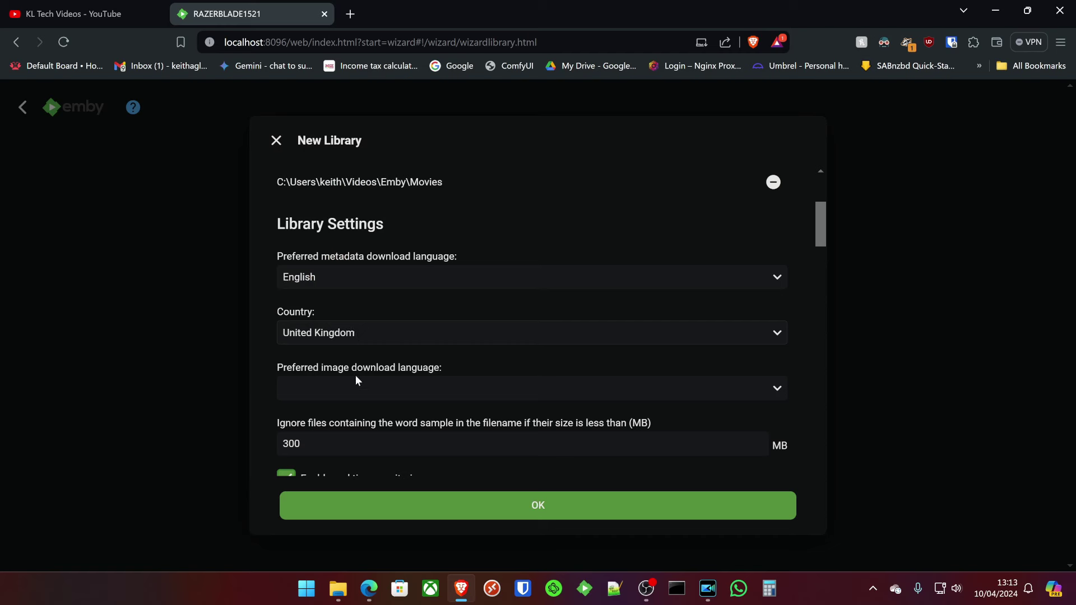
pyautogui.click(355, 375)
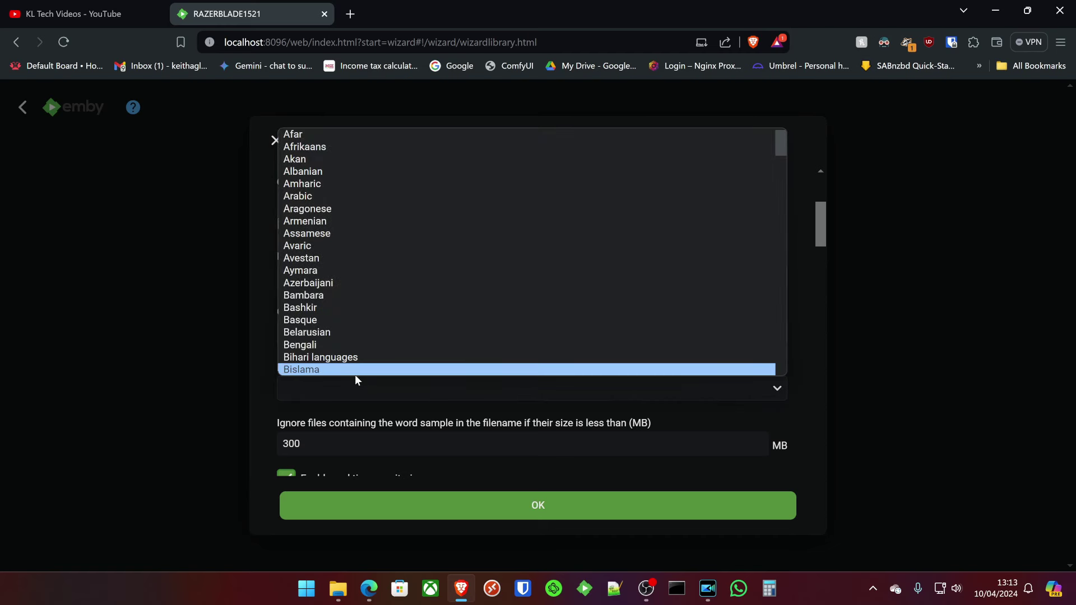
pyautogui.press('e')
pyautogui.press('Return')
# Enable OMDb metadata, collection size 4, collection import and adult metadata; keep refresh Never.
pyautogui.scroll(-5, 353, 409)
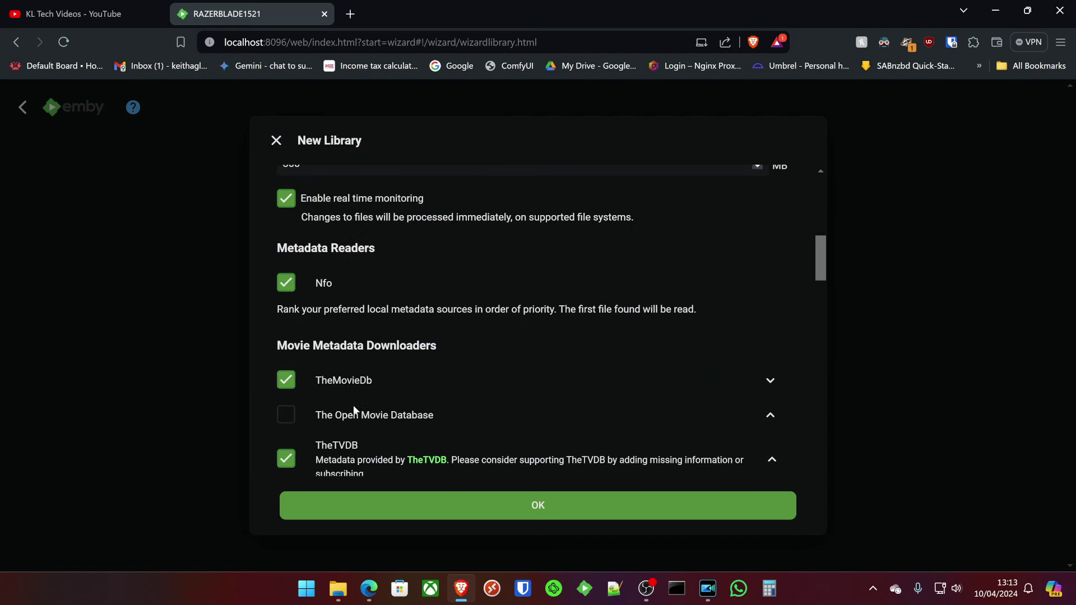
pyautogui.scroll(1, 333, 336)
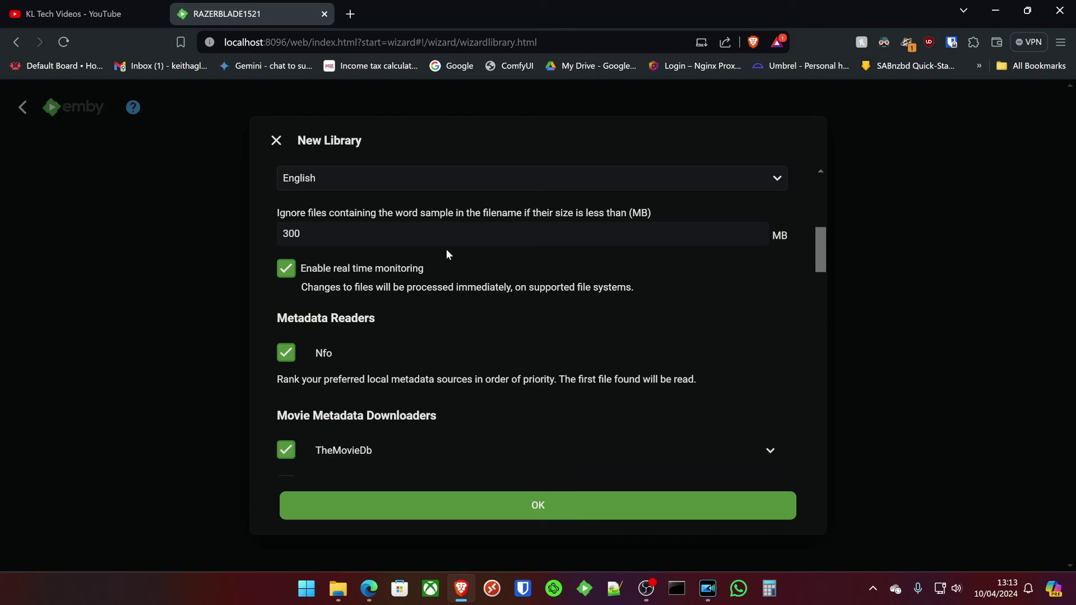
pyautogui.scroll(-1, 368, 280)
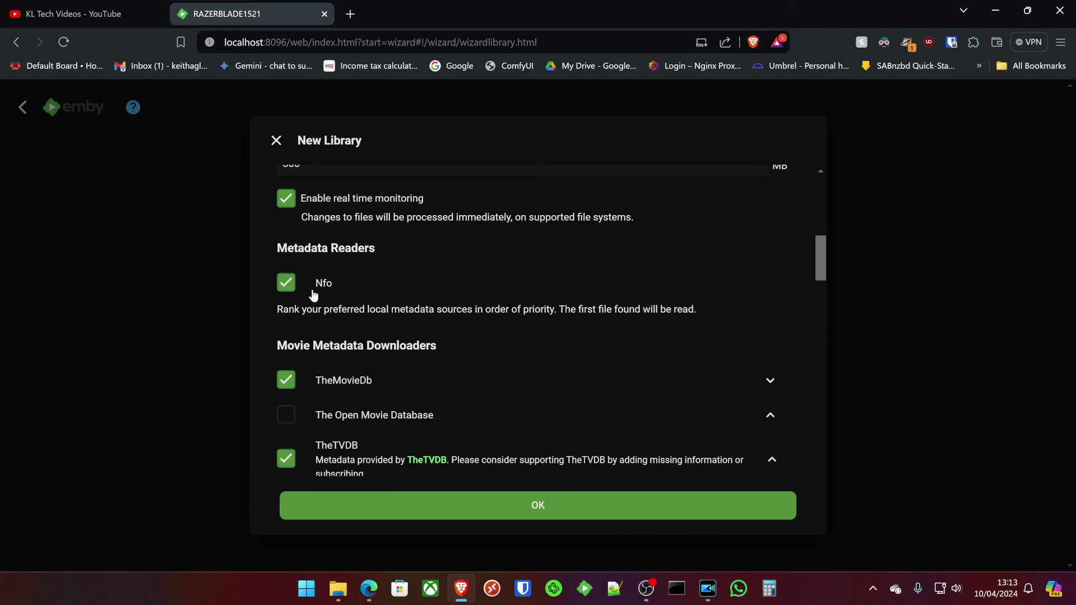
pyautogui.scroll(-1, 324, 302)
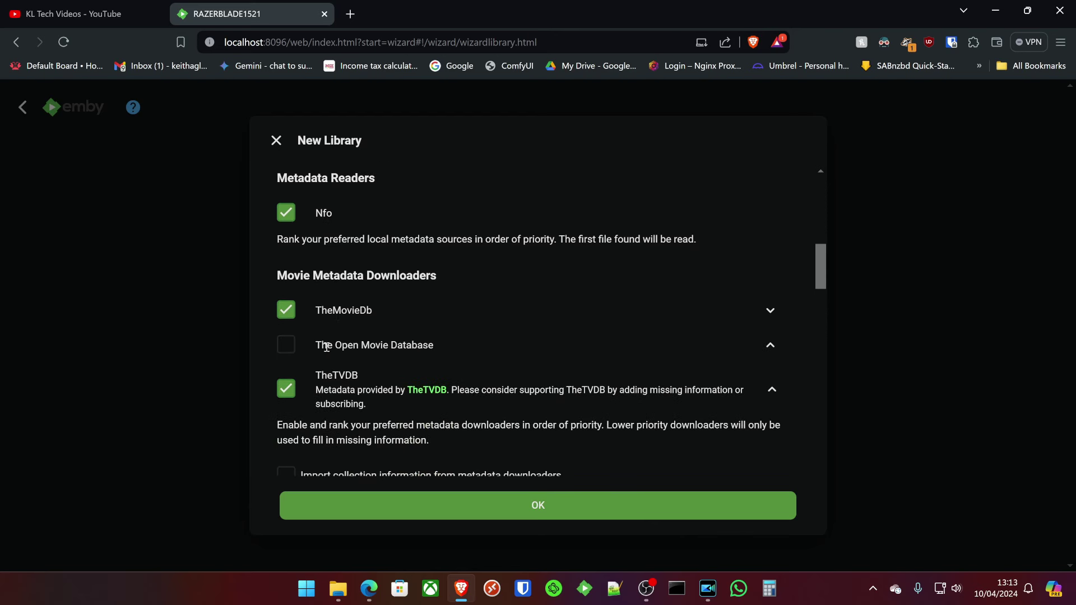
pyautogui.click(292, 351)
pyautogui.scroll(-5, 335, 341)
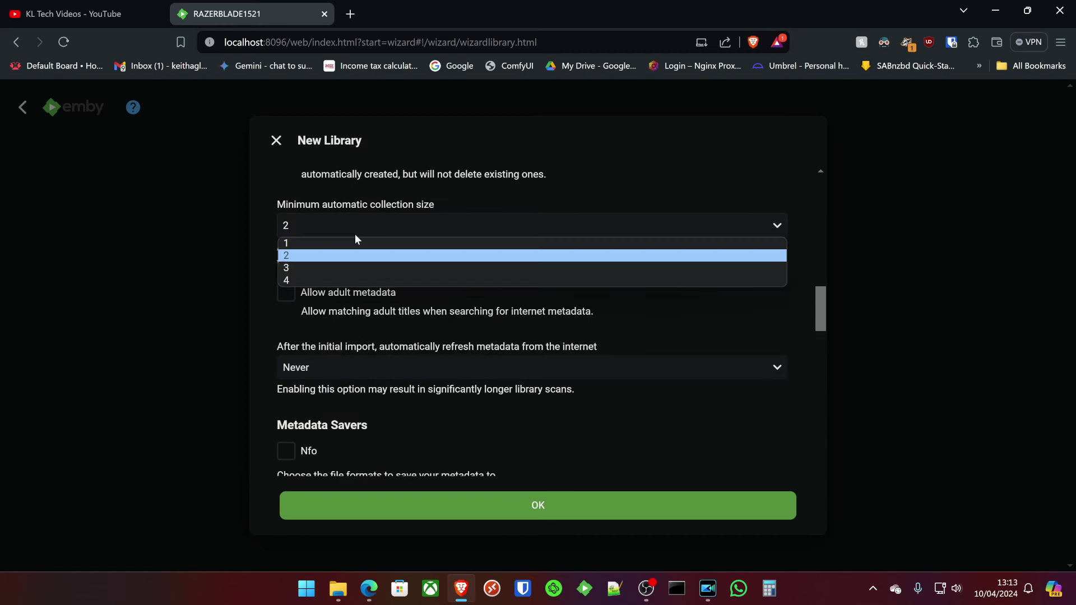
pyautogui.click(355, 233)
pyautogui.click(310, 280)
pyautogui.scroll(1, 310, 280)
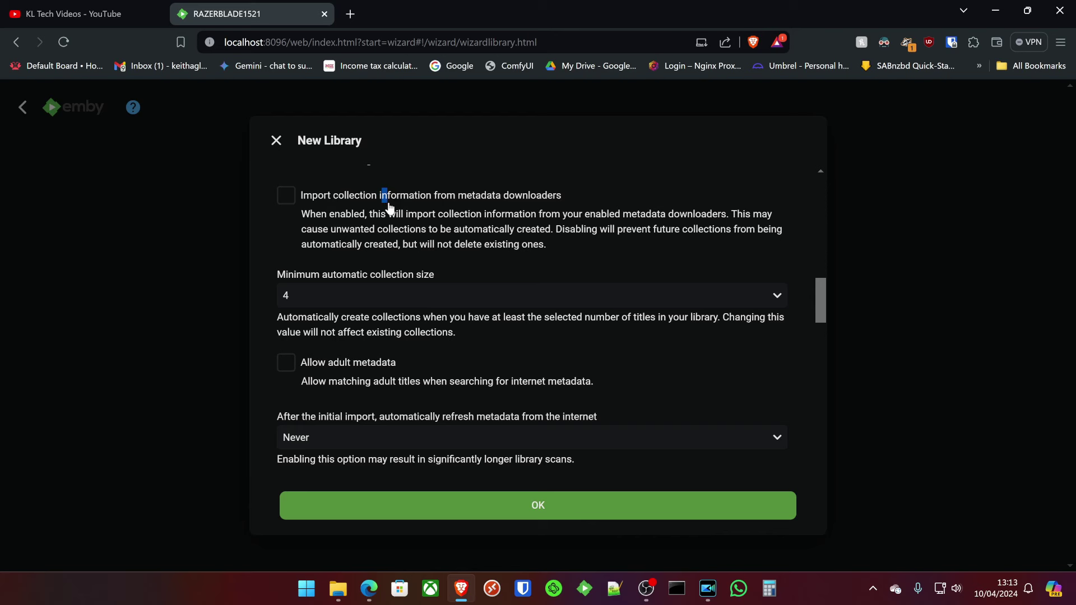
pyautogui.click(364, 197)
pyautogui.scroll(-1, 257, 338)
pyautogui.click(289, 302)
pyautogui.scroll(-1, 287, 303)
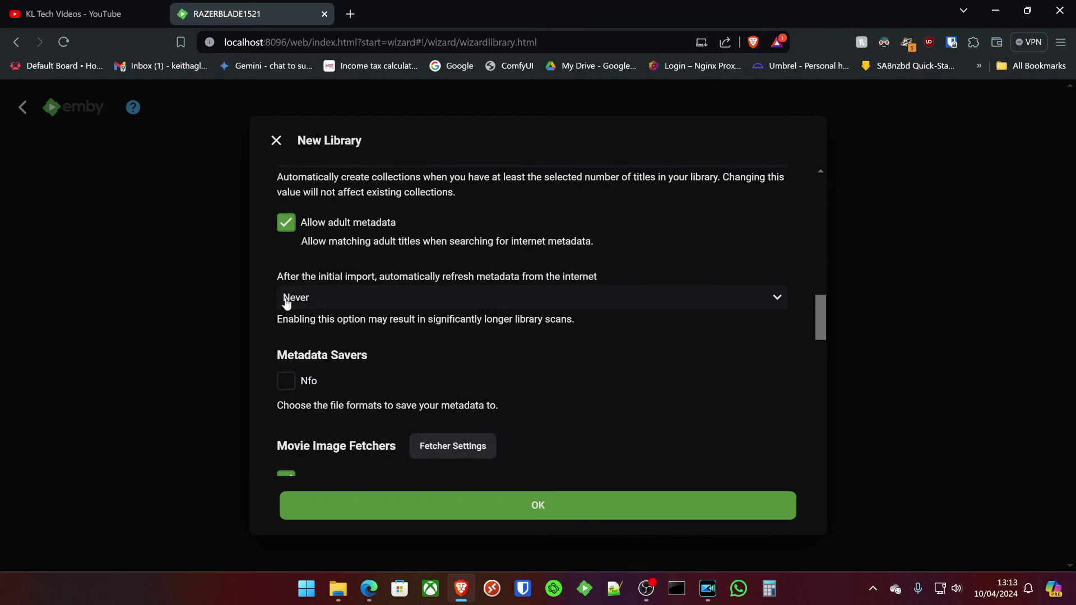
pyautogui.click(396, 297)
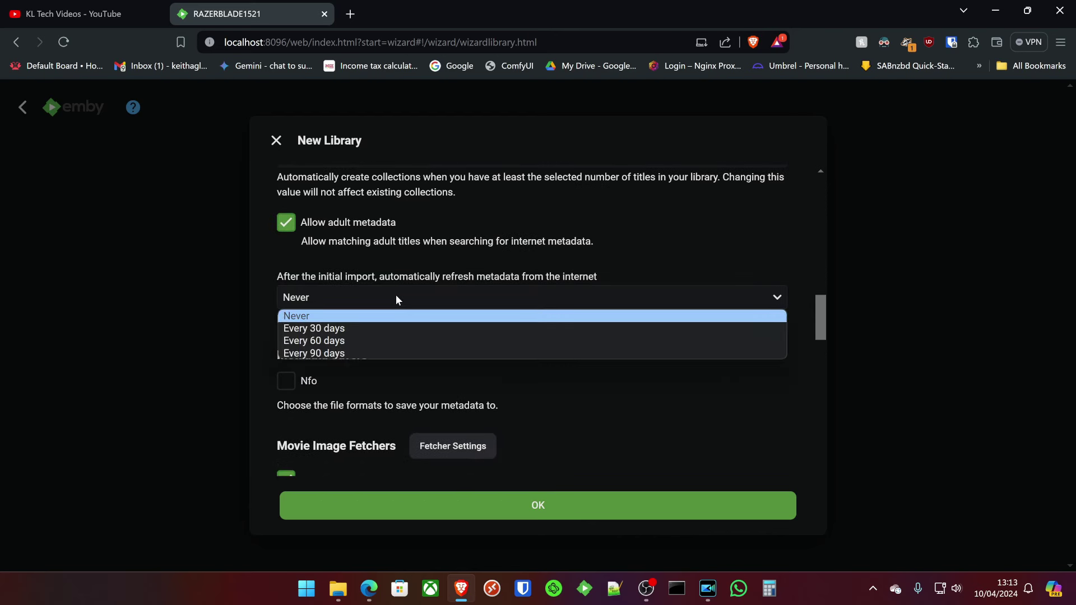
pyautogui.click(391, 296)
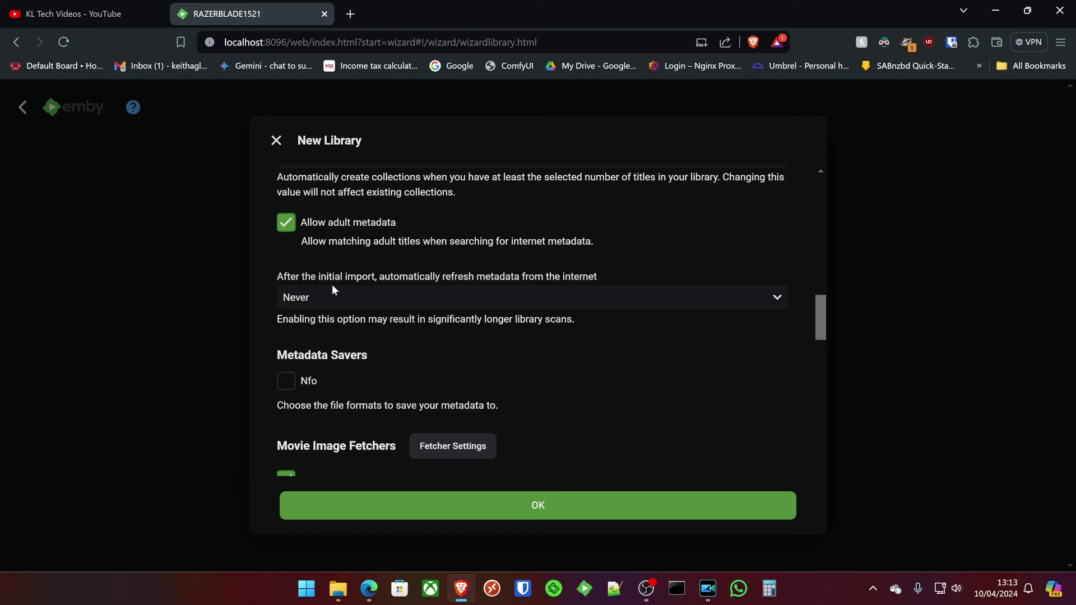
# Enable Nfo saving, the OMDb image fetcher, artwork in media folders and cached images.
pyautogui.click(286, 384)
pyautogui.scroll(-2, 473, 358)
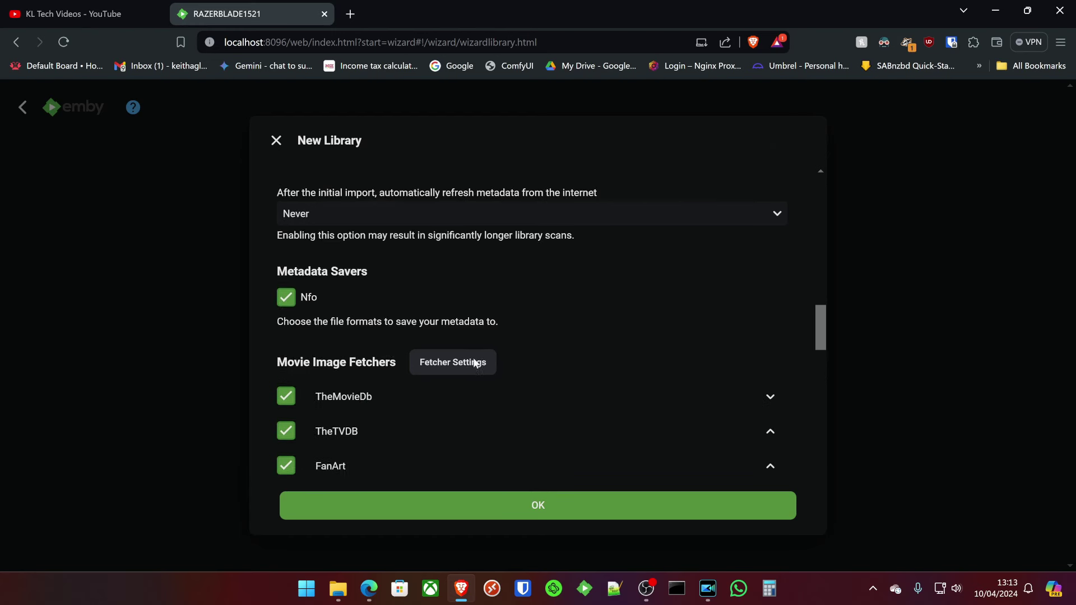
pyautogui.scroll(-2, 475, 365)
pyautogui.click(287, 375)
pyautogui.scroll(-2, 375, 321)
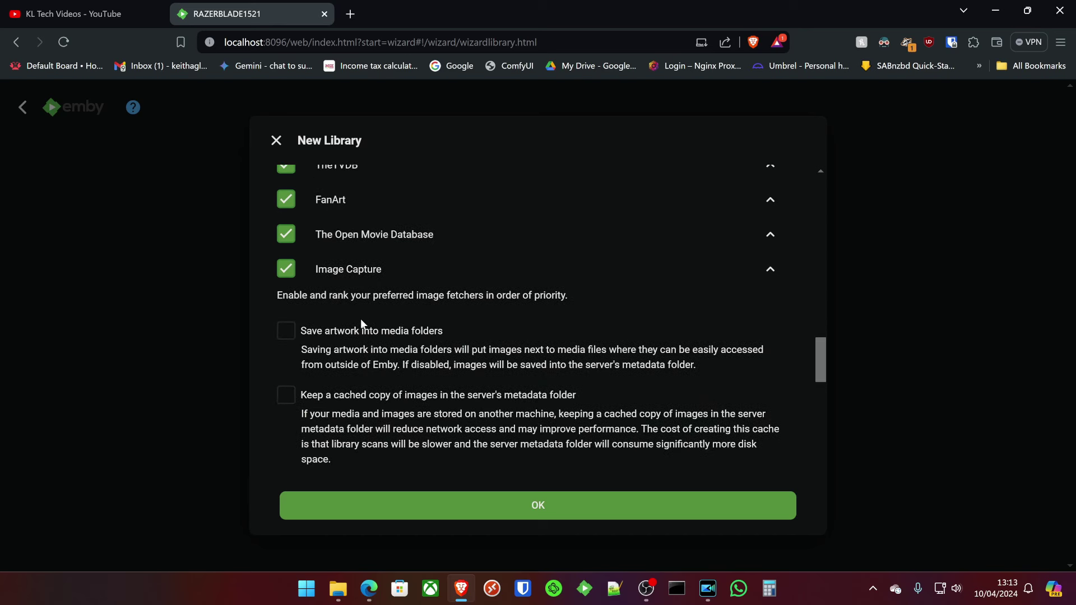
pyautogui.click(287, 334)
pyautogui.scroll(-1, 301, 336)
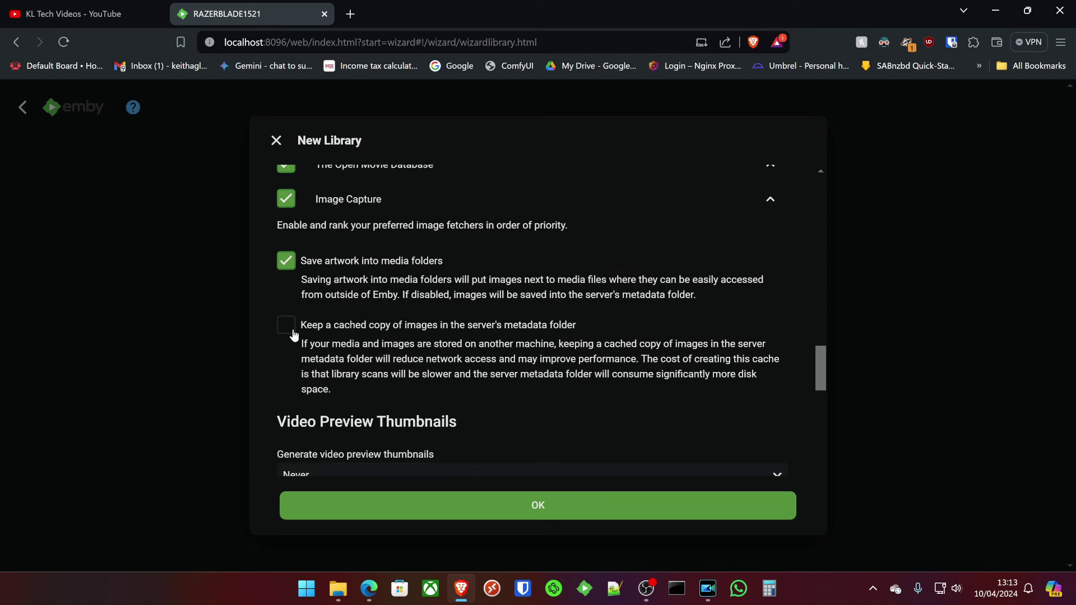
pyautogui.click(291, 333)
# Turn off Open Subtitles downloading, hash matching and forced-only subtitles.
pyautogui.scroll(-2, 463, 356)
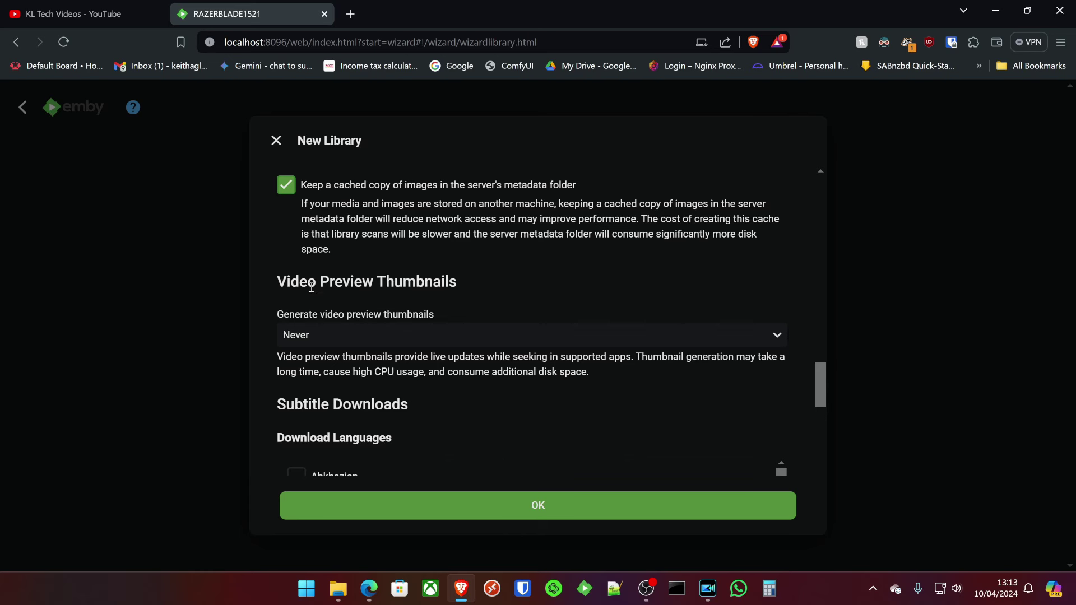
pyautogui.scroll(-2, 386, 324)
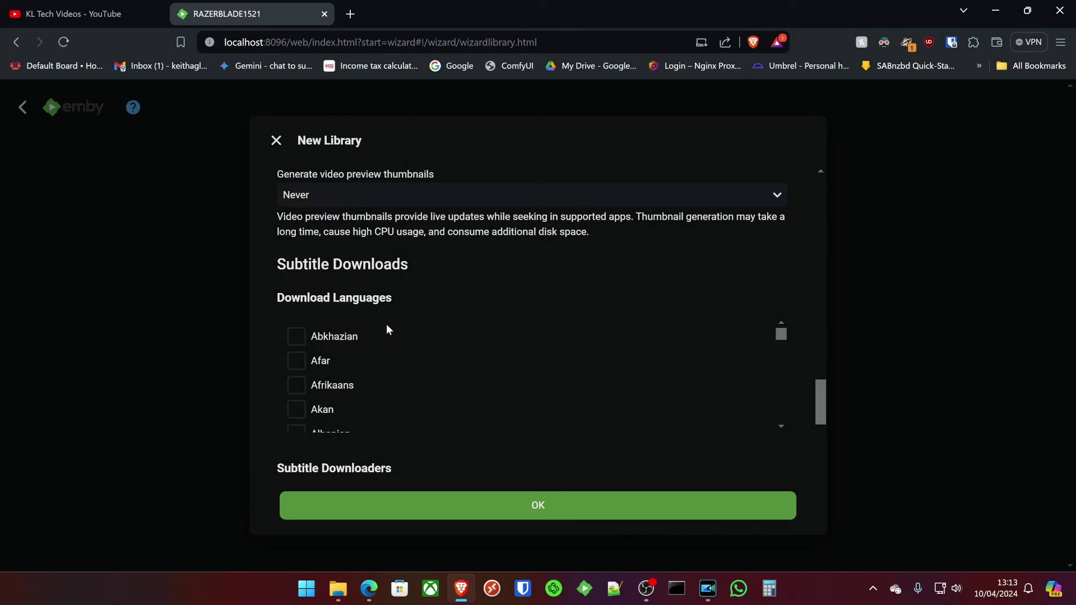
pyautogui.scroll(-1, 378, 289)
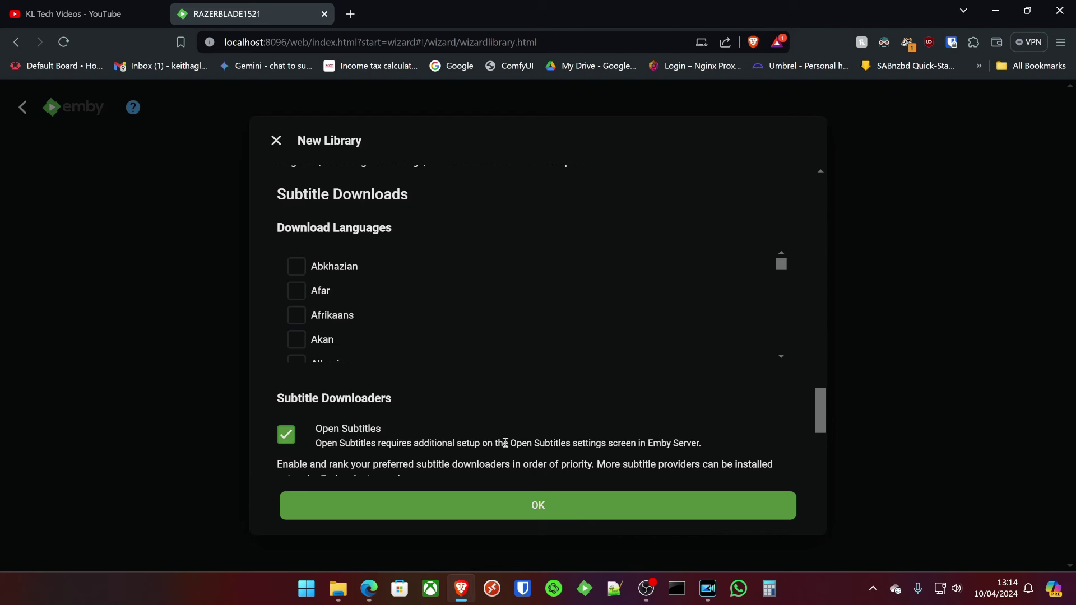
pyautogui.scroll(-5, 378, 310)
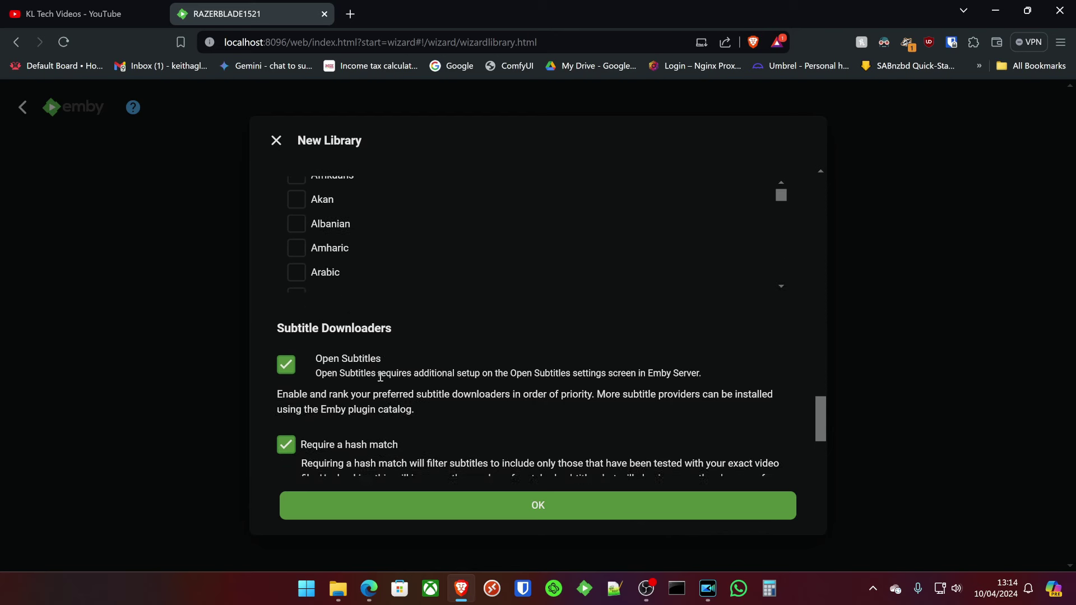
pyautogui.scroll(-3, 406, 318)
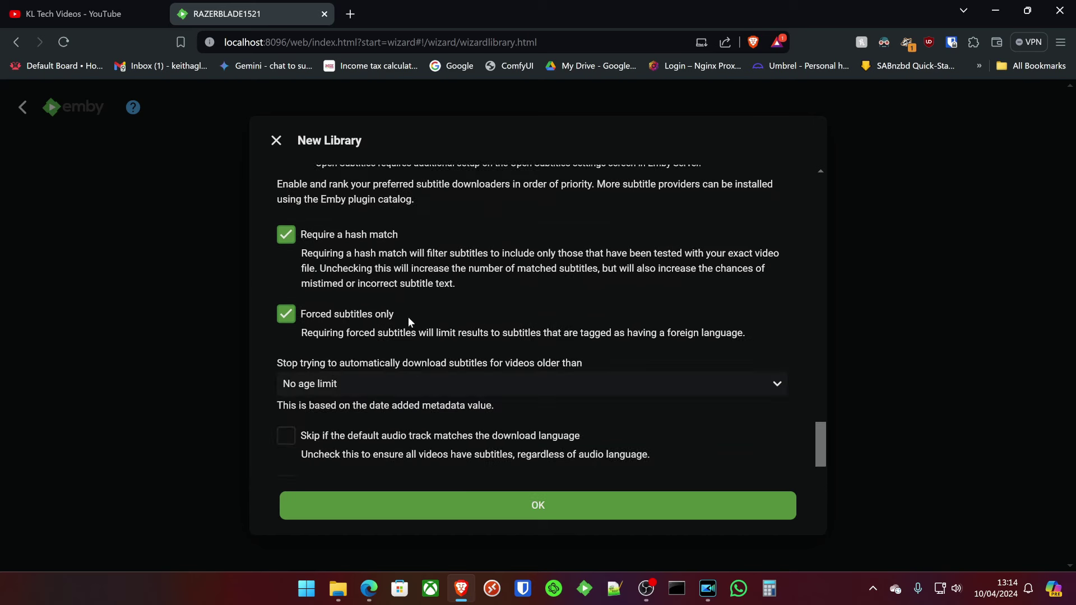
pyautogui.scroll(5, 393, 327)
pyautogui.scroll(3, 352, 268)
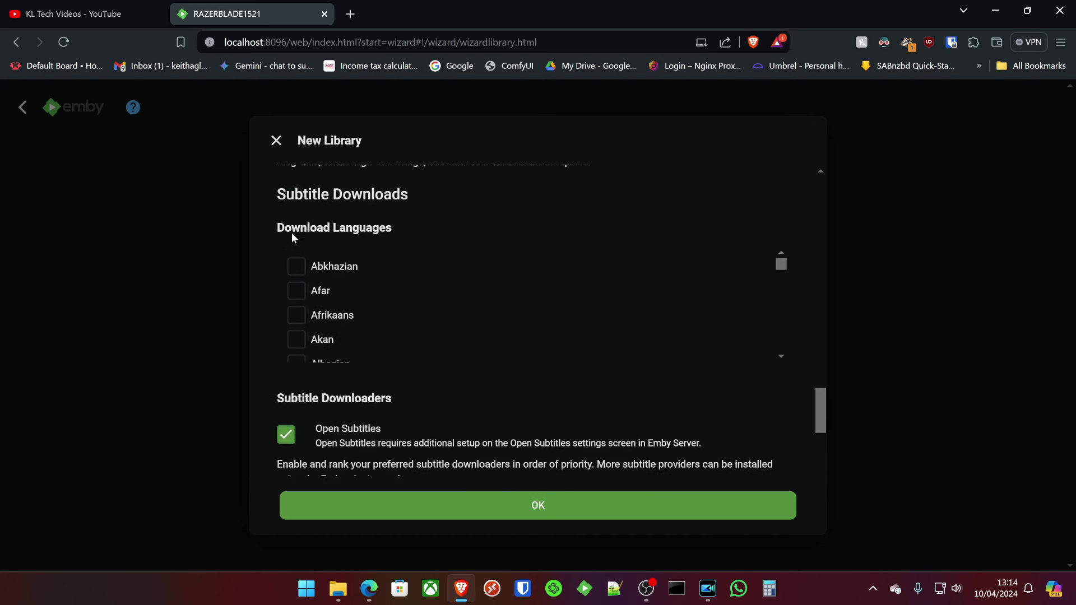
pyautogui.scroll(-3, 275, 247)
pyautogui.click(286, 295)
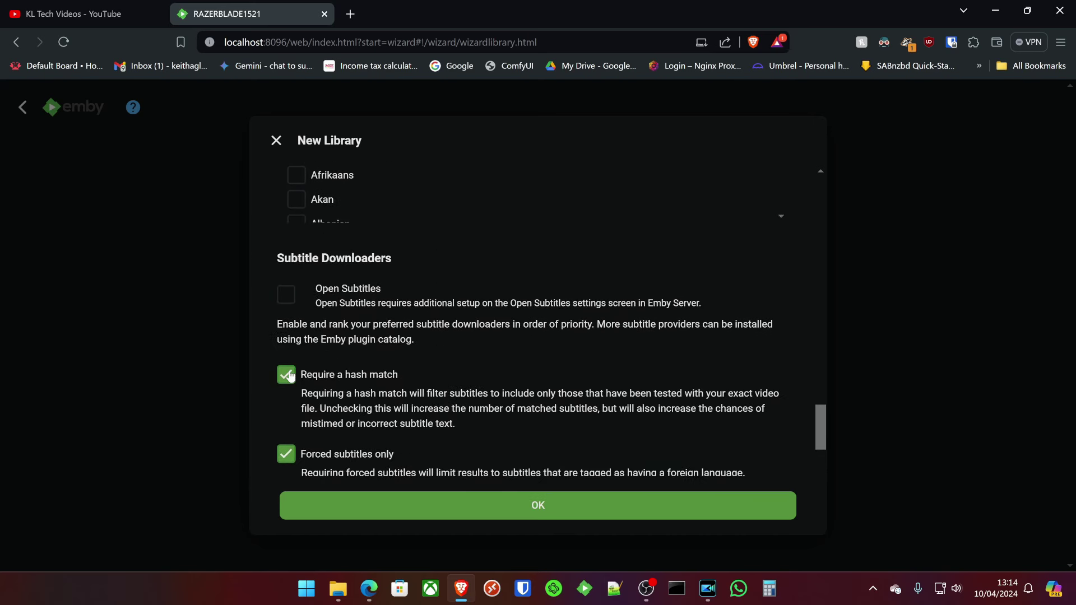
pyautogui.click(286, 374)
pyautogui.scroll(-3, 288, 359)
pyautogui.click(296, 318)
pyautogui.scroll(-1, 282, 312)
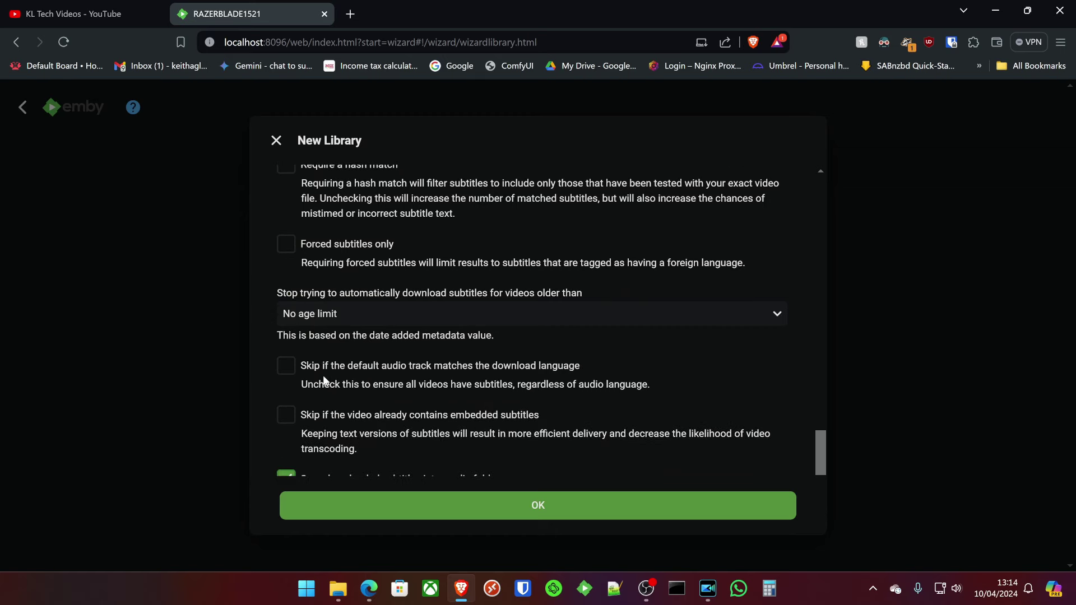
pyautogui.scroll(-1, 284, 365)
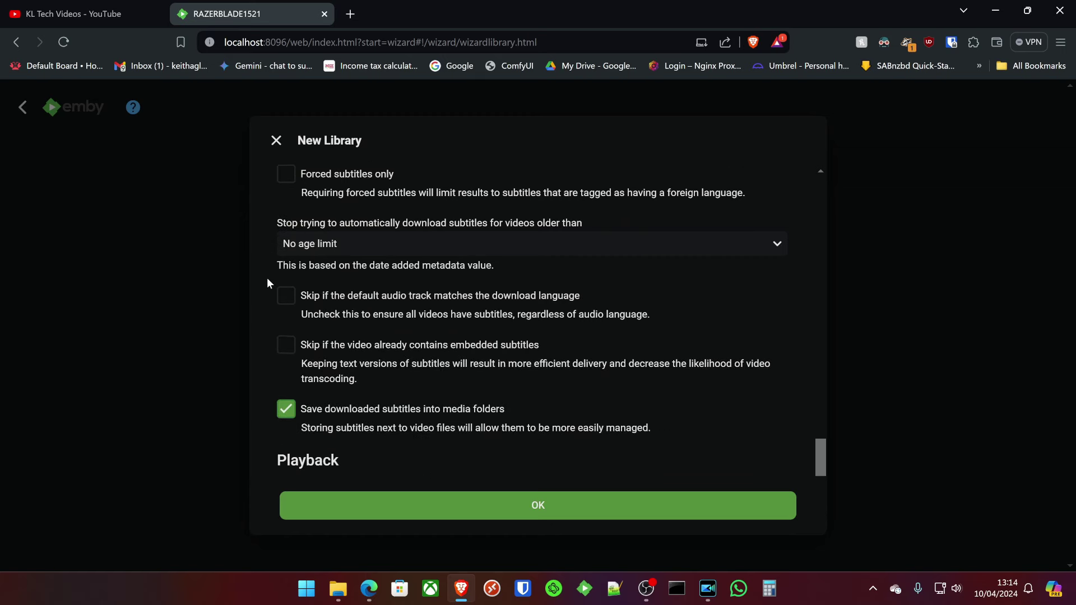
pyautogui.scroll(-1, 267, 280)
pyautogui.scroll(1, 268, 280)
pyautogui.scroll(-1, 267, 281)
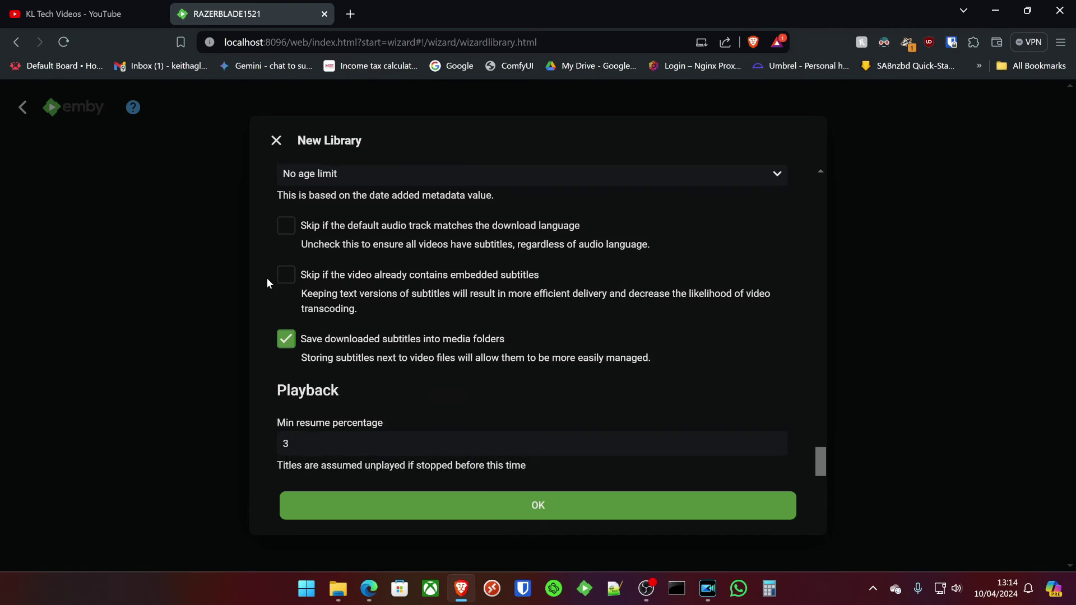
pyautogui.scroll(-3, 267, 283)
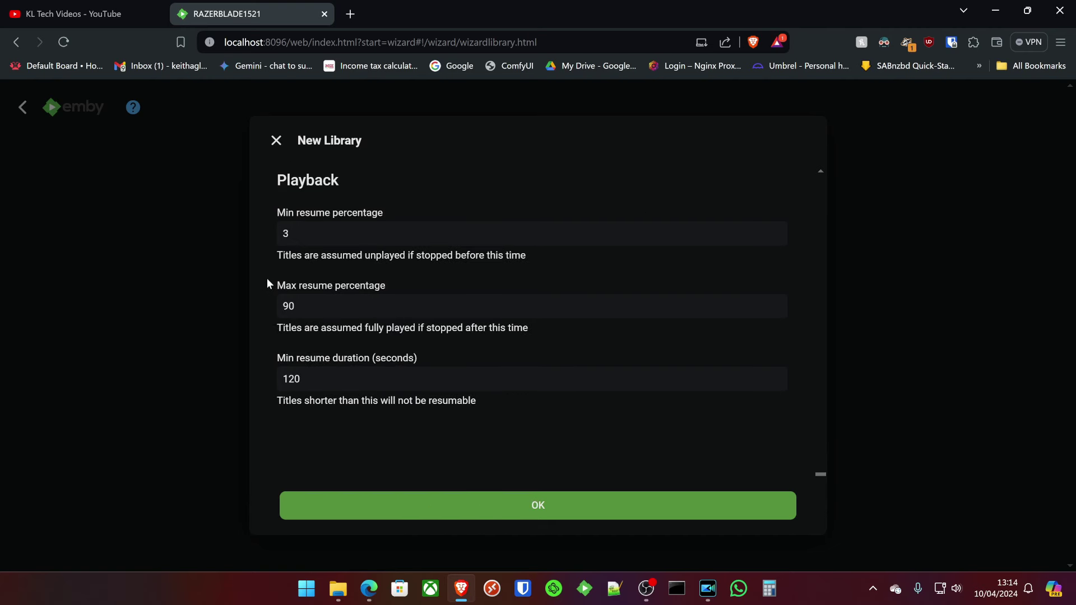
pyautogui.scroll(-1, 419, 440)
# Save the Movies library, then start a TV shows library using Videos\Emby\TV Shows.
pyautogui.click(538, 507)
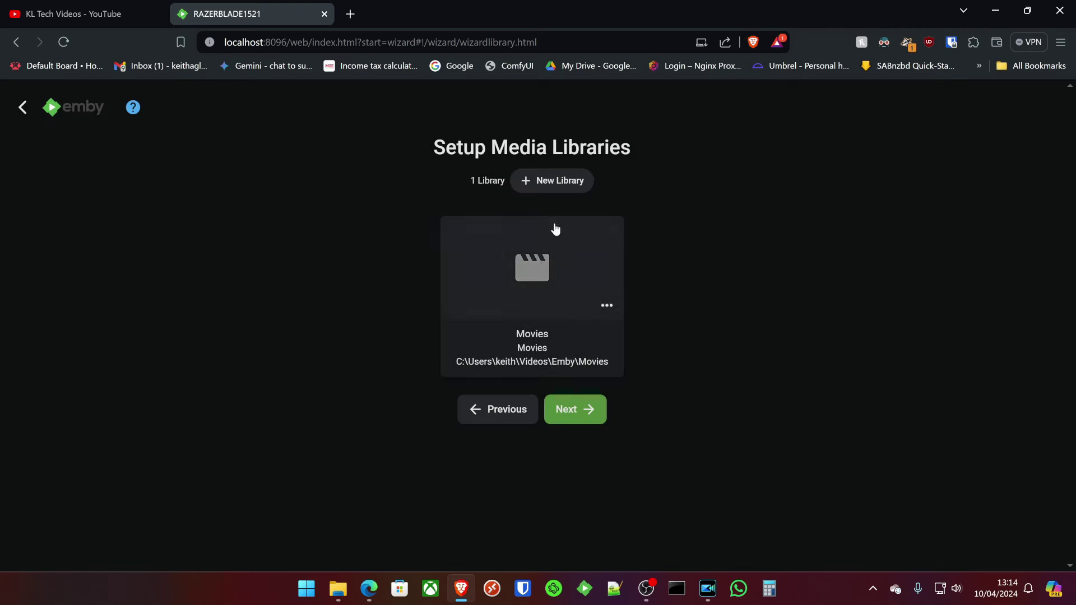
pyautogui.click(558, 180)
pyautogui.click(442, 239)
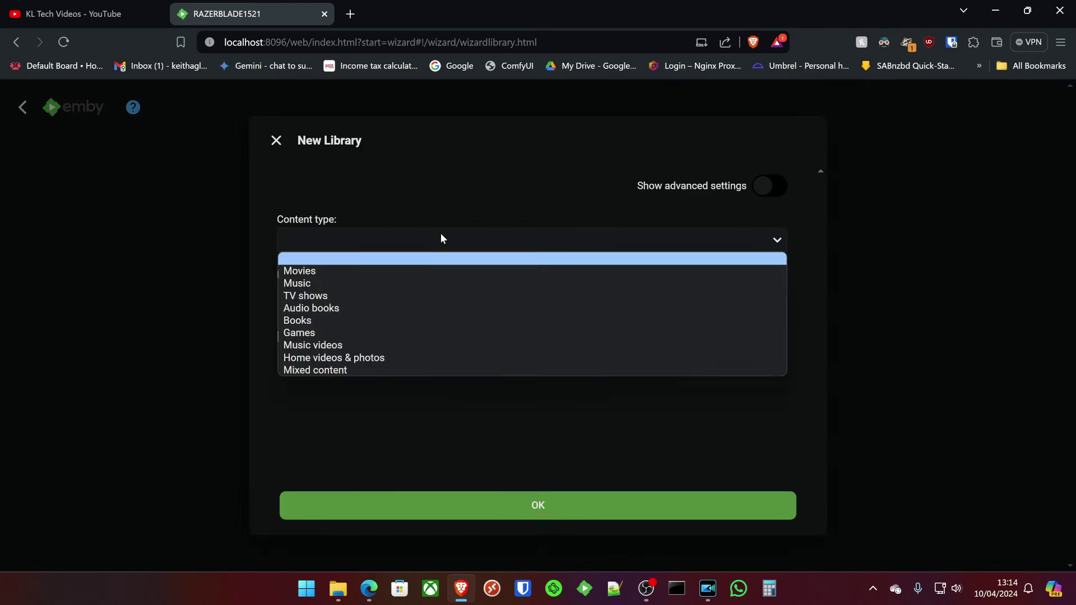
pyautogui.click(337, 296)
pyautogui.click(367, 354)
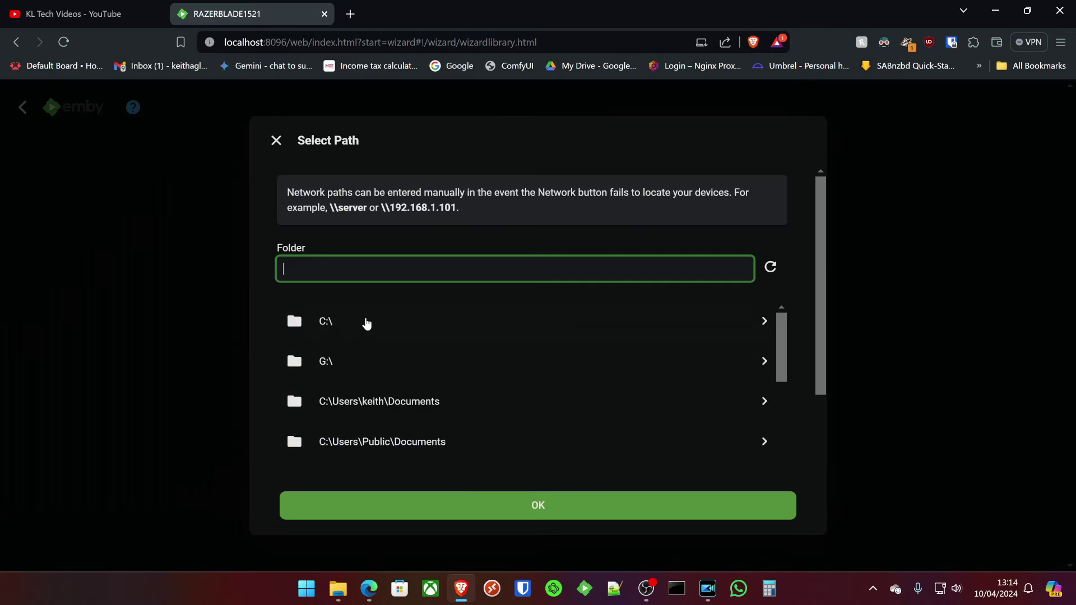
pyautogui.scroll(-5, 478, 379)
pyautogui.click(397, 446)
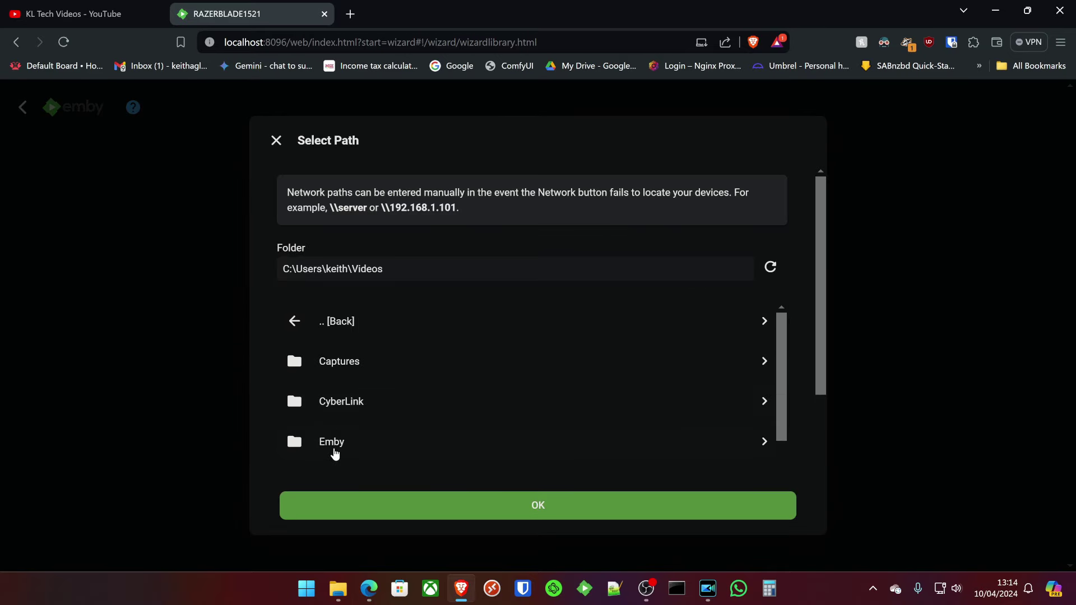
pyautogui.click(334, 448)
pyautogui.click(374, 443)
pyautogui.scroll(-2, 466, 414)
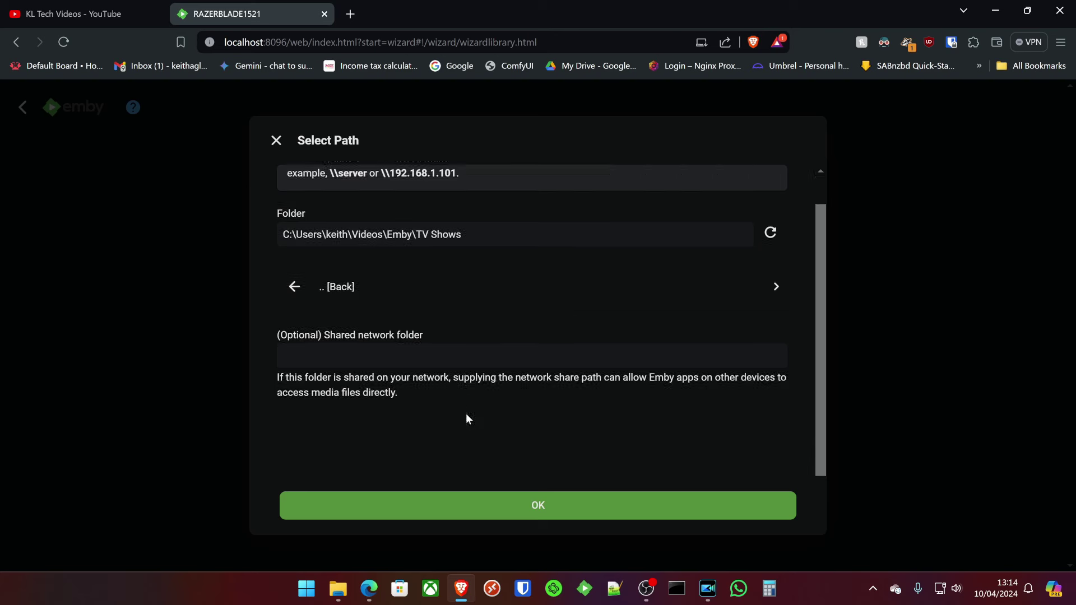
pyautogui.click(527, 499)
# Set the TV shows library's metadata language to English and country to United Kingdom.
pyautogui.scroll(-3, 387, 312)
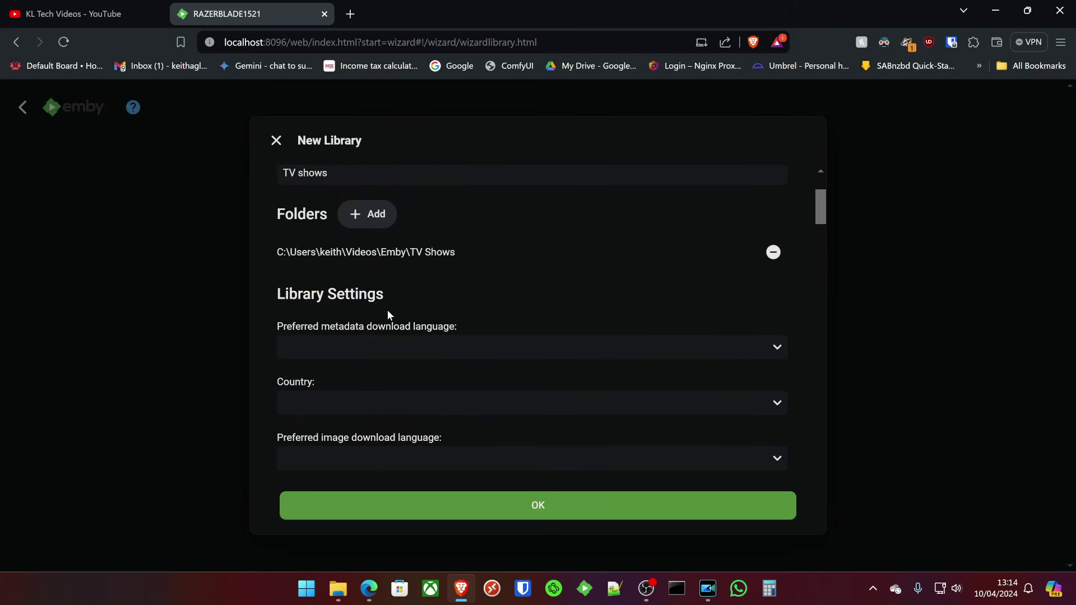
pyautogui.click(343, 351)
pyautogui.press('e')
pyautogui.click(330, 329)
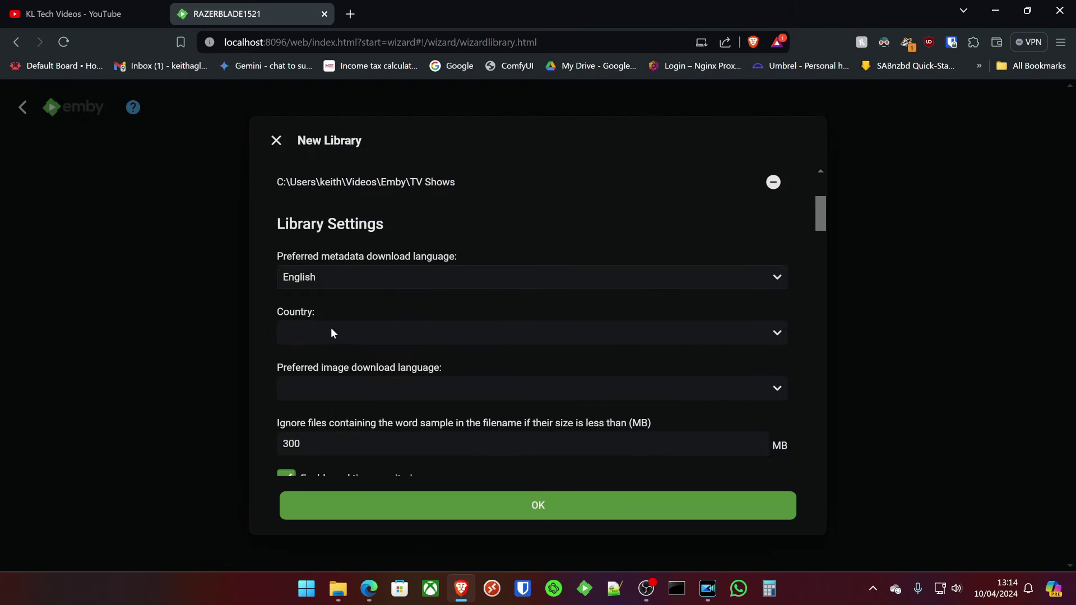
pyautogui.click(331, 333)
pyautogui.press('u')
pyautogui.press('u')
pyautogui.press('u')
pyautogui.press('Return')
pyautogui.scroll(-10, 516, 392)
# Save the TV shows library and start a new library with content type Music.
pyautogui.click(517, 507)
pyautogui.click(553, 180)
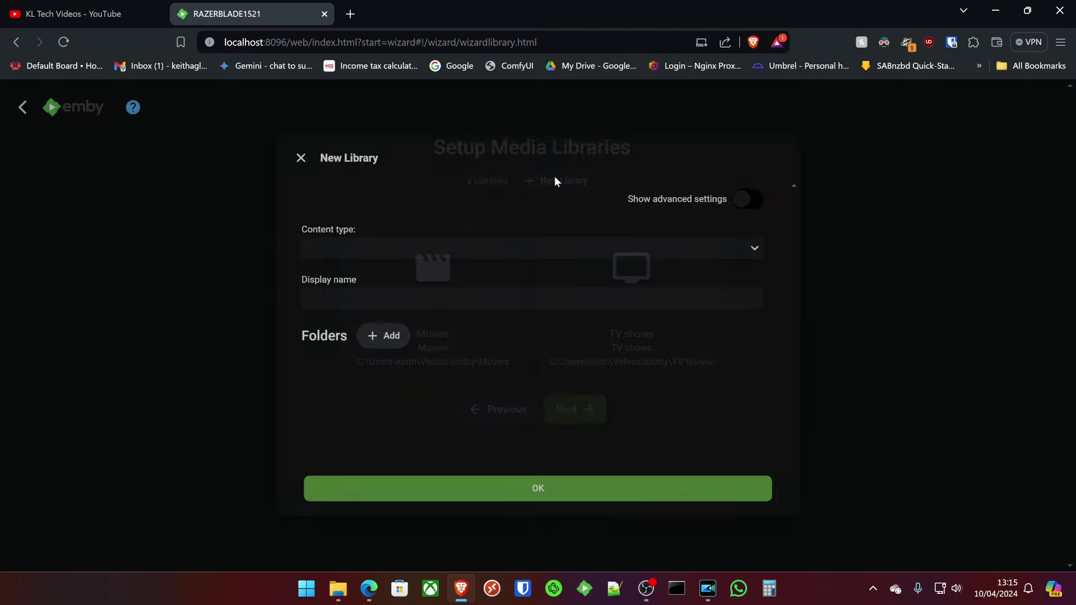
pyautogui.click(439, 238)
pyautogui.click(362, 282)
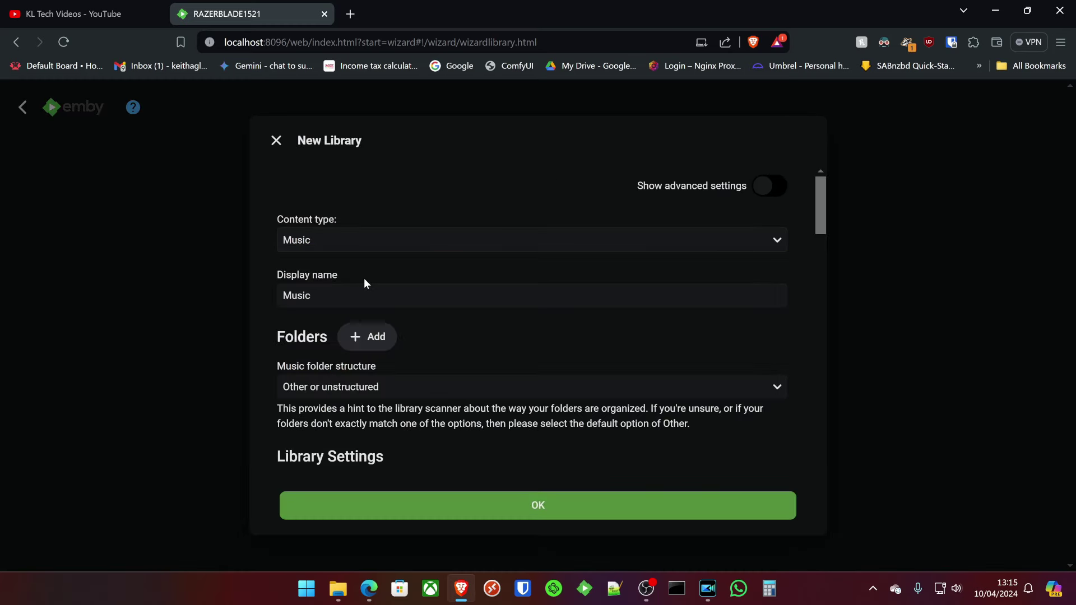
# Add the Videos\Emby\Music folder and create the Music library.
pyautogui.click(370, 344)
pyautogui.scroll(-3, 394, 371)
pyautogui.scroll(-3, 394, 371)
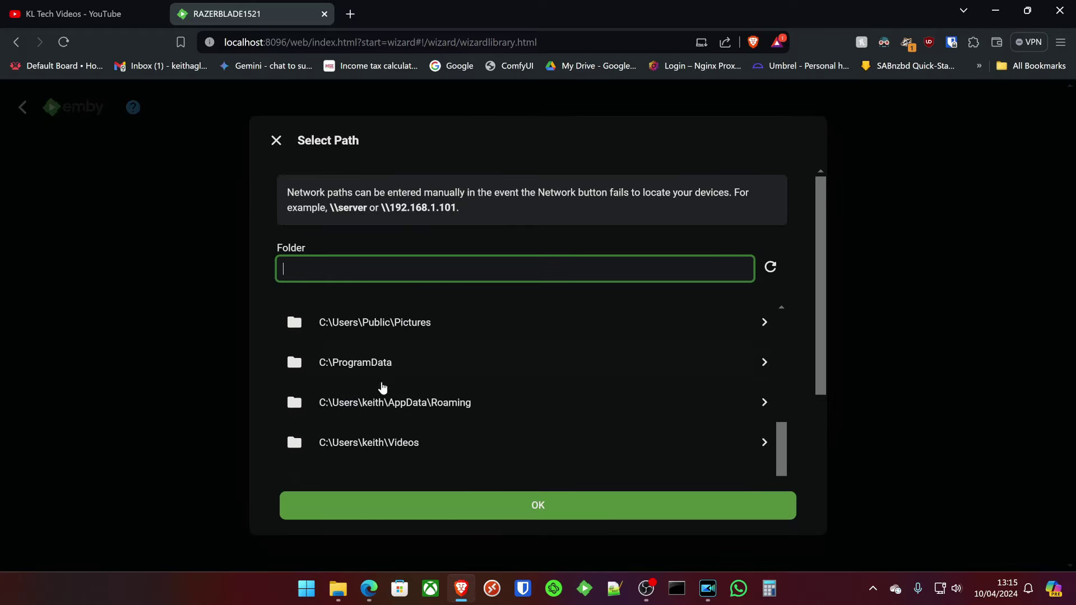
pyautogui.click(389, 452)
pyautogui.scroll(-1, 394, 378)
pyautogui.click(398, 387)
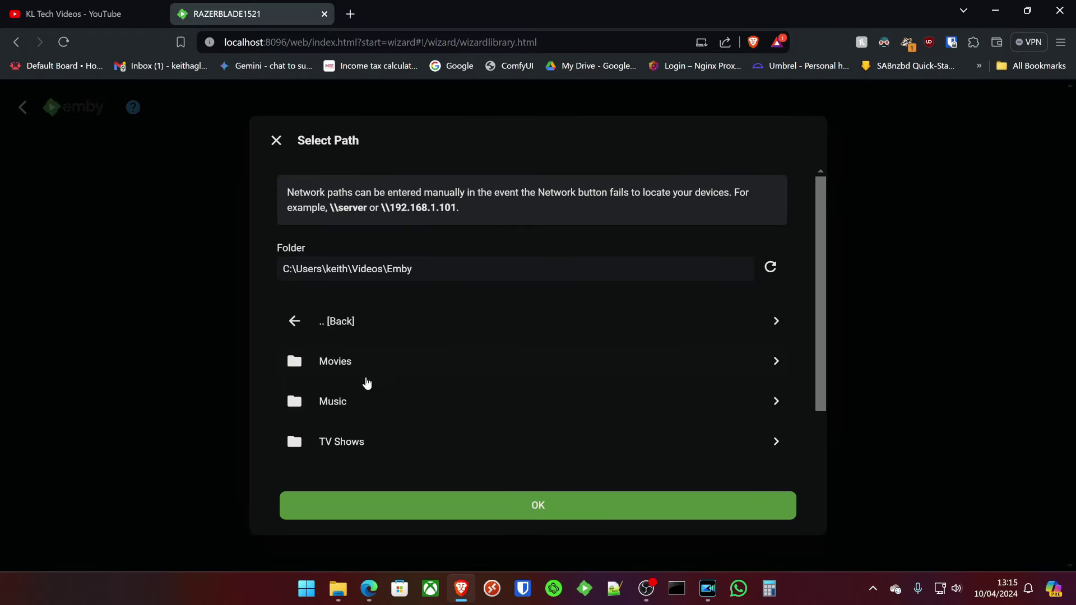
pyautogui.scroll(-1, 372, 380)
pyautogui.click(375, 321)
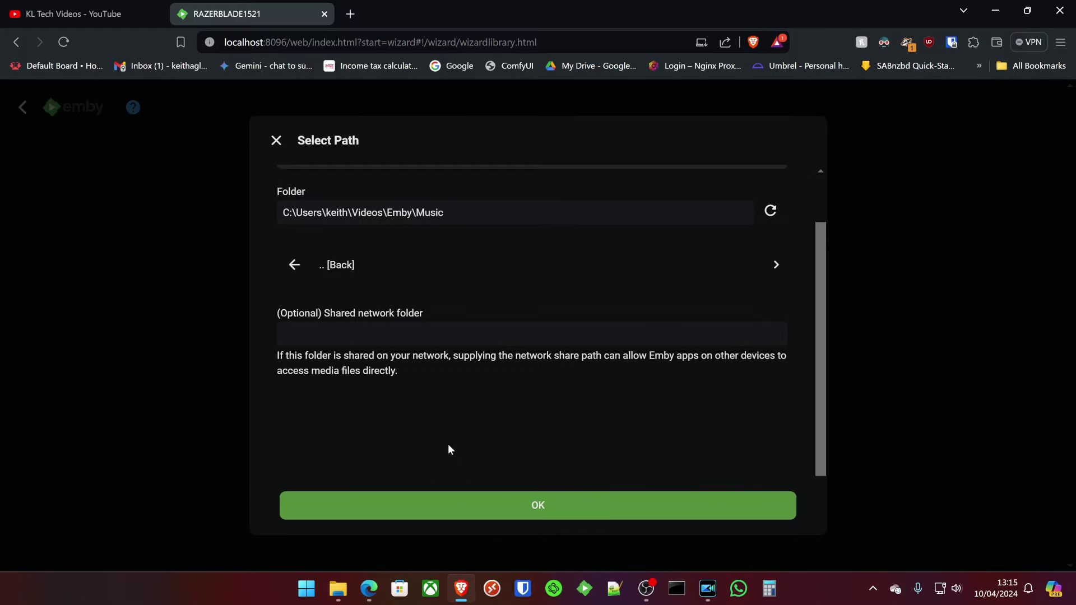
pyautogui.click(473, 503)
pyautogui.scroll(-3, 386, 331)
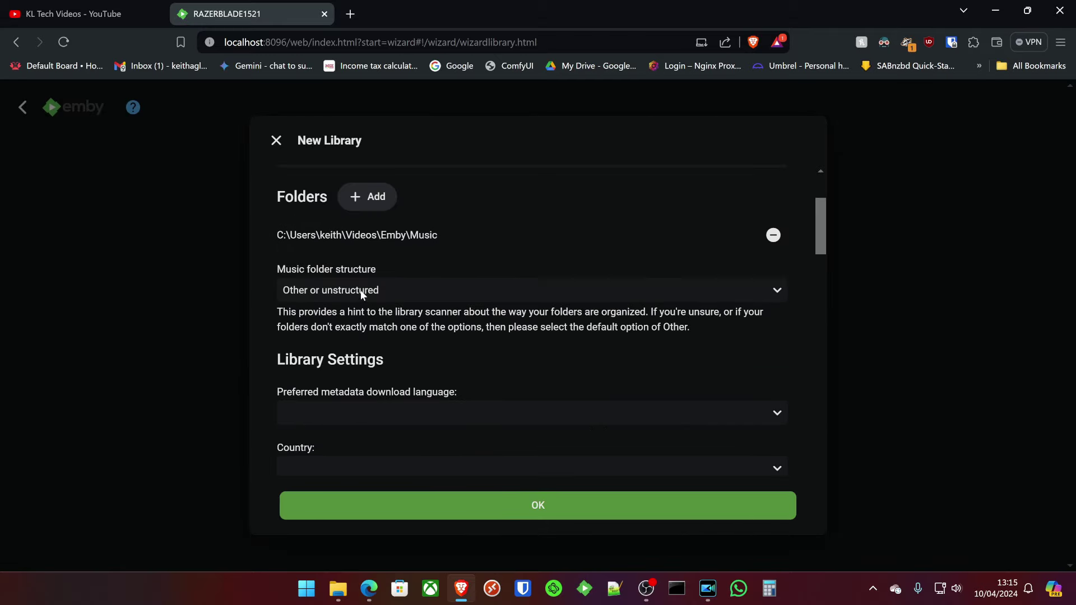
pyautogui.click(534, 504)
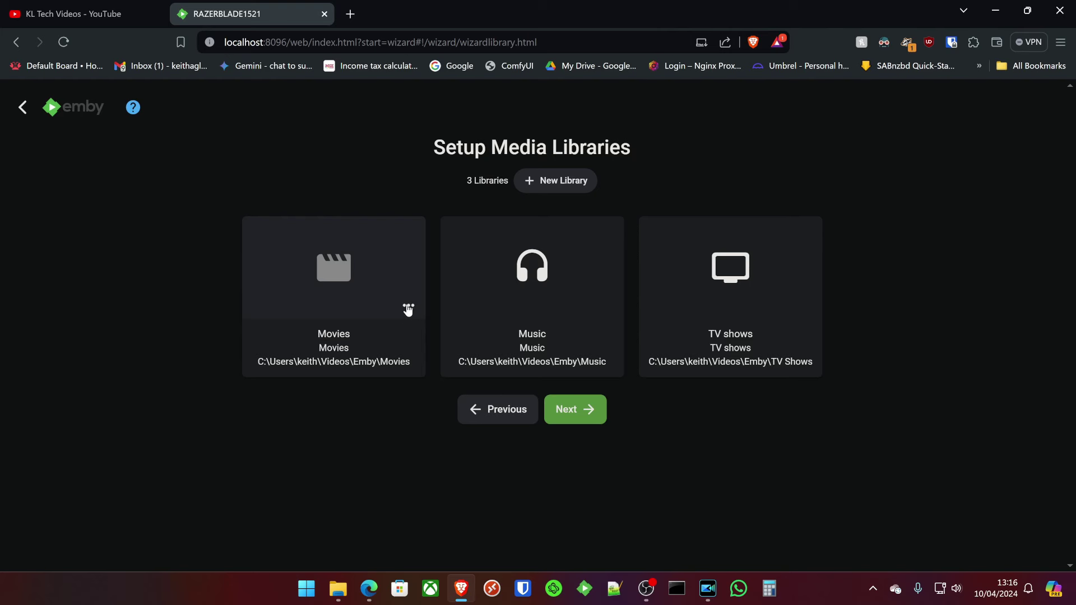
# Review the Movies library, then pick United Kingdom as the default metadata country.
pyautogui.click(349, 285)
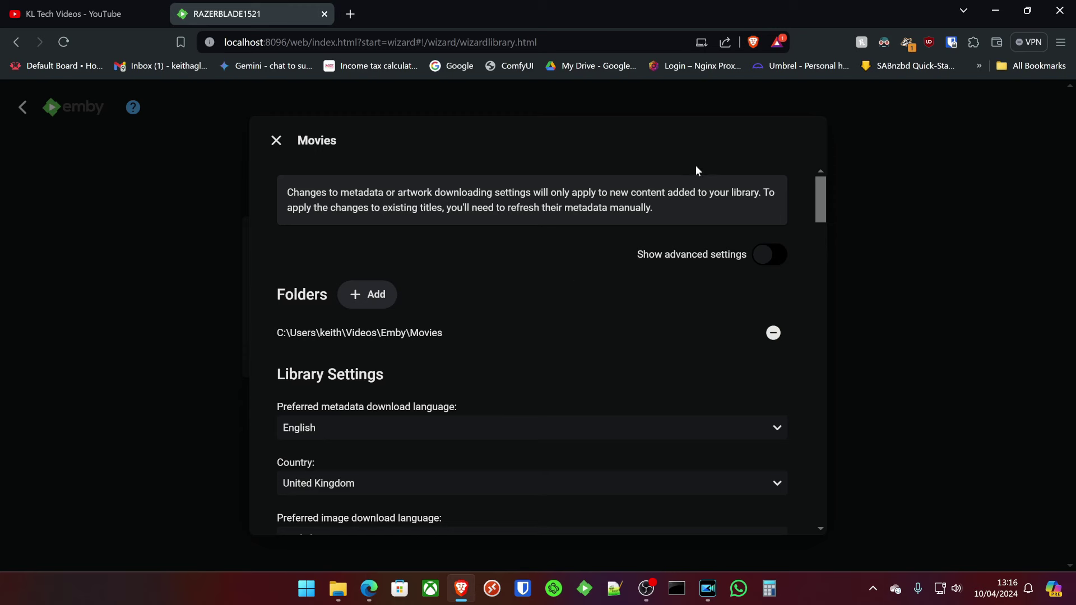
pyautogui.click(276, 140)
pyautogui.click(596, 411)
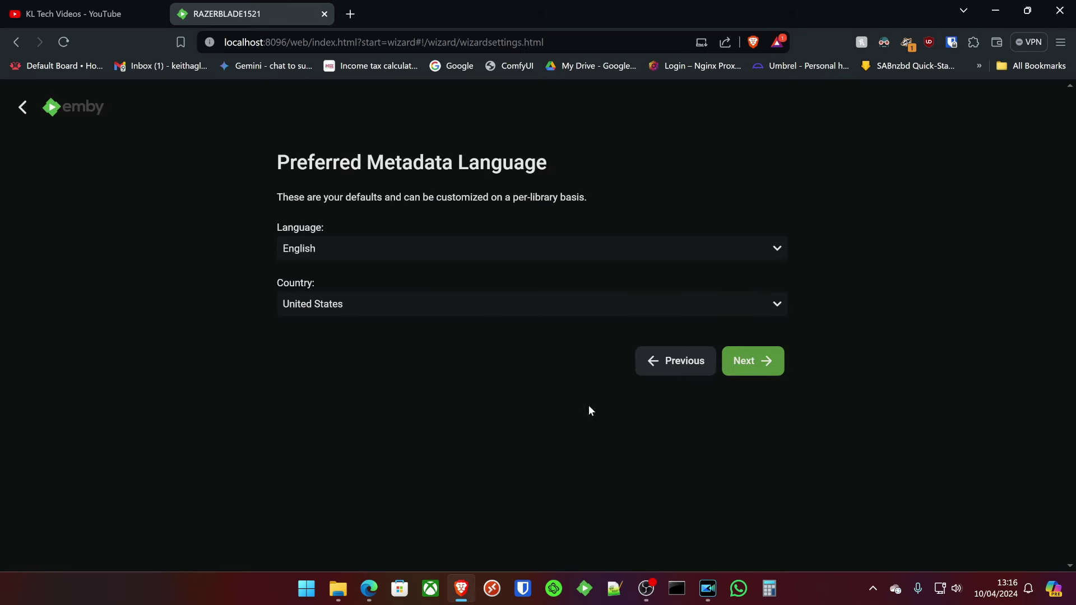
pyautogui.click(437, 298)
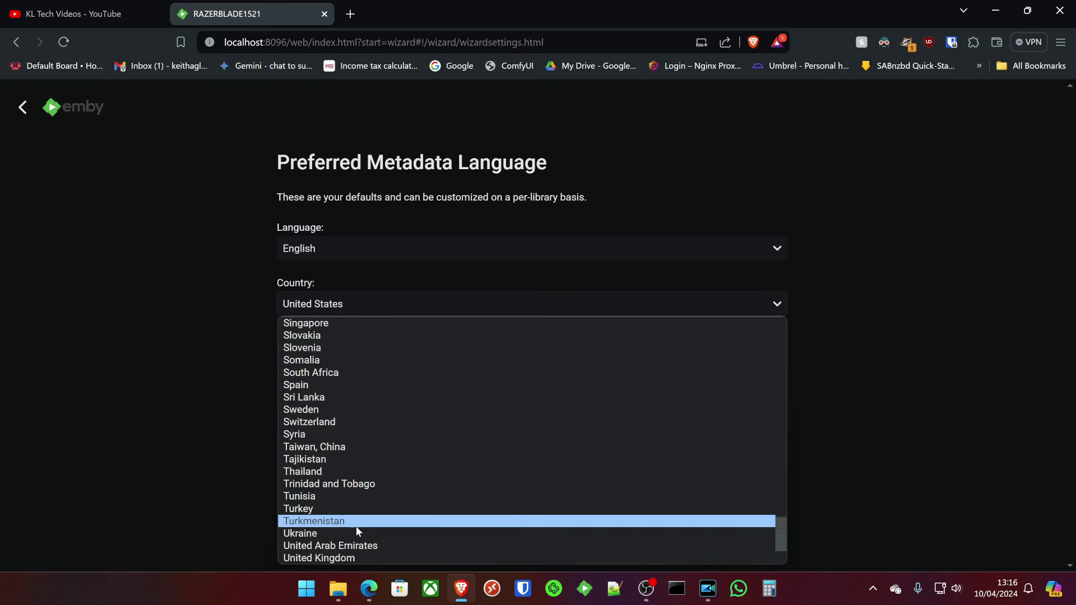
pyautogui.click(349, 564)
pyautogui.click(387, 306)
pyautogui.click(343, 558)
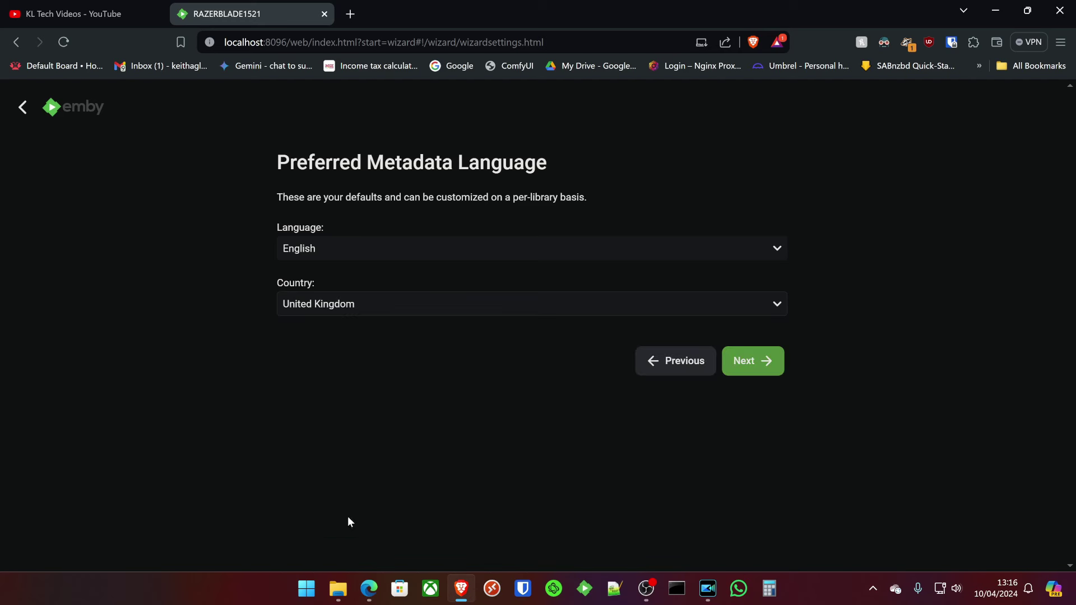
pyautogui.click(737, 364)
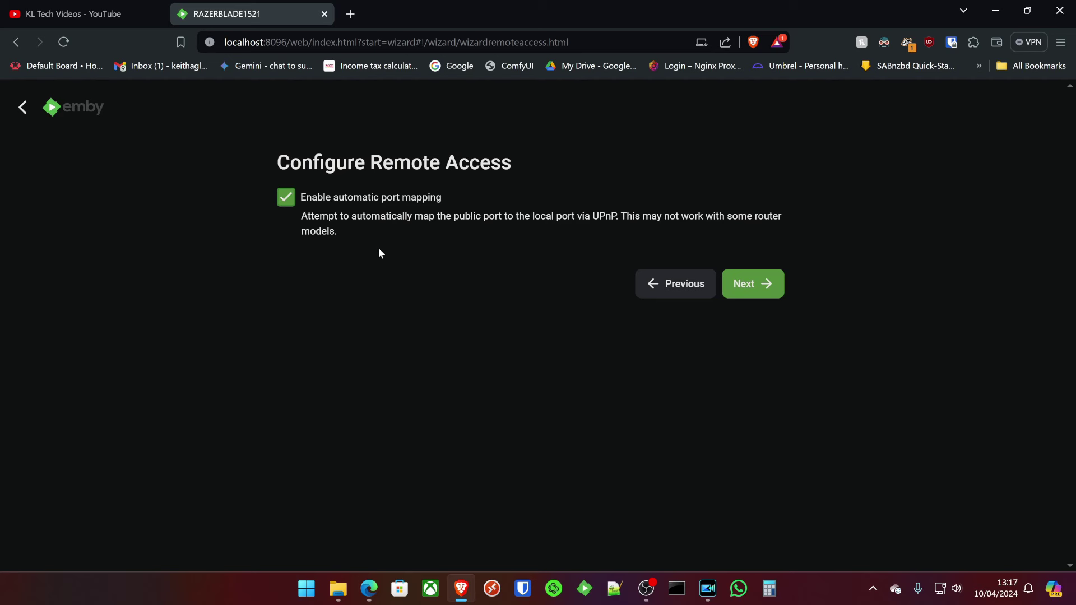
# Leave automatic port mapping enabled and accept the terms of use.
pyautogui.click(392, 202)
pyautogui.click(380, 202)
pyautogui.click(748, 293)
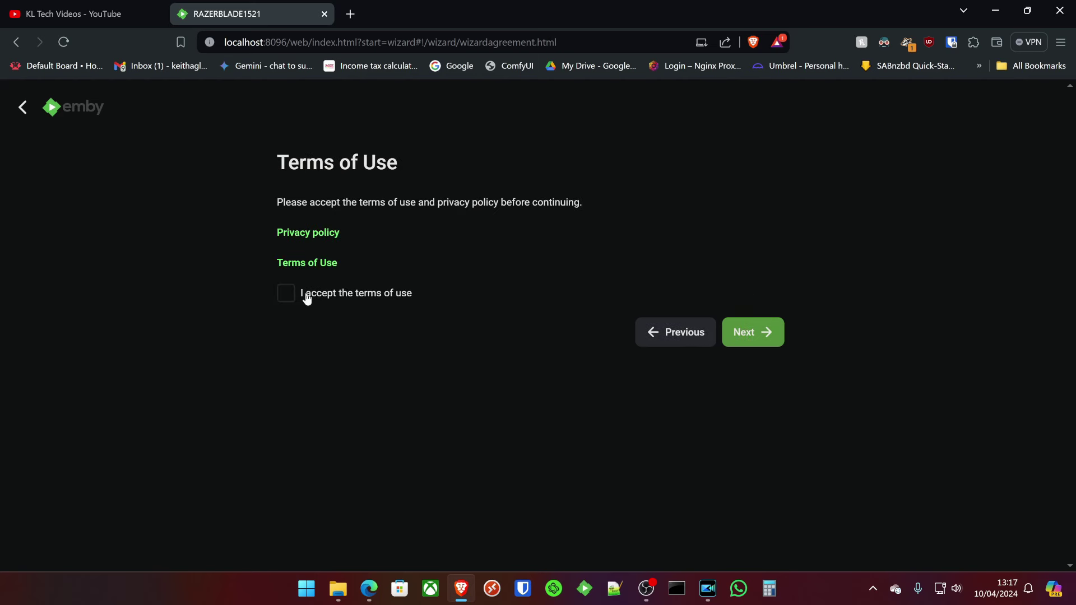
pyautogui.click(306, 295)
pyautogui.click(738, 331)
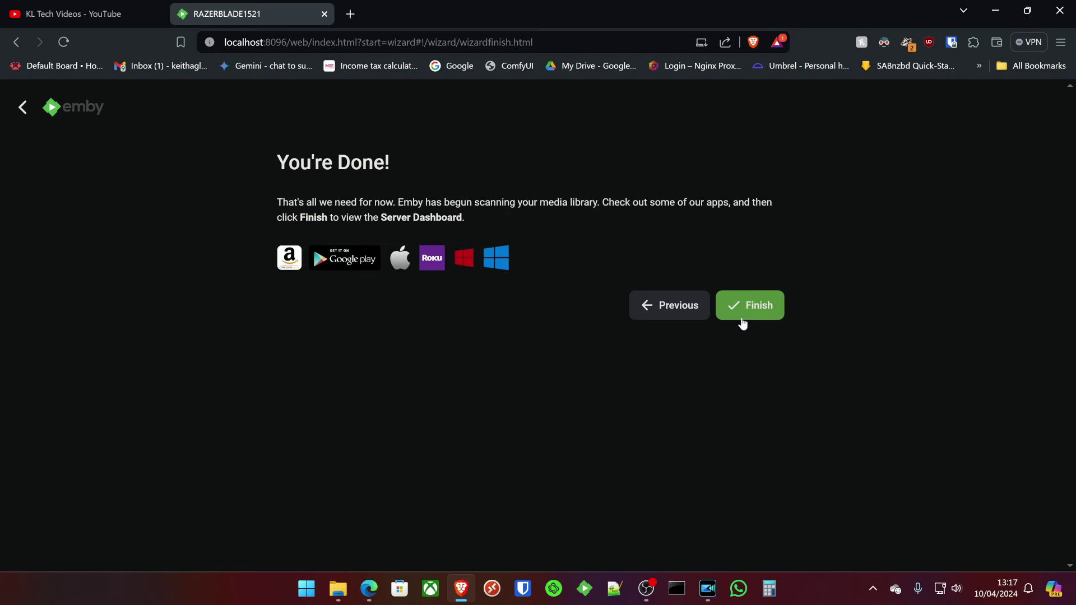
# Finish the setup wizard, sign in as the server's user with its password, and dismiss the Bitwarden save prompt.
pyautogui.click(758, 307)
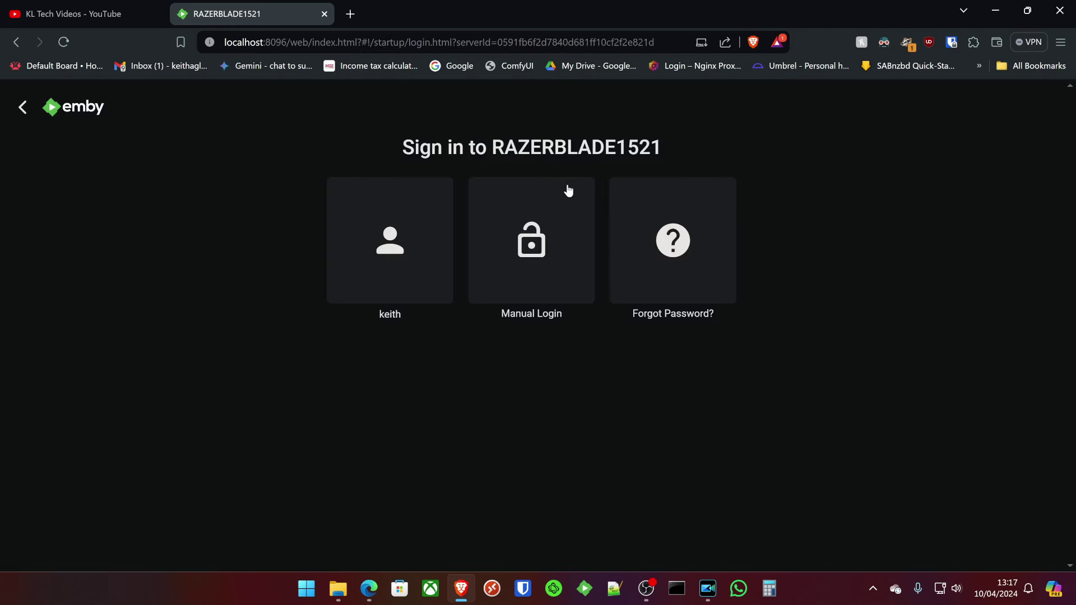
pyautogui.click(387, 239)
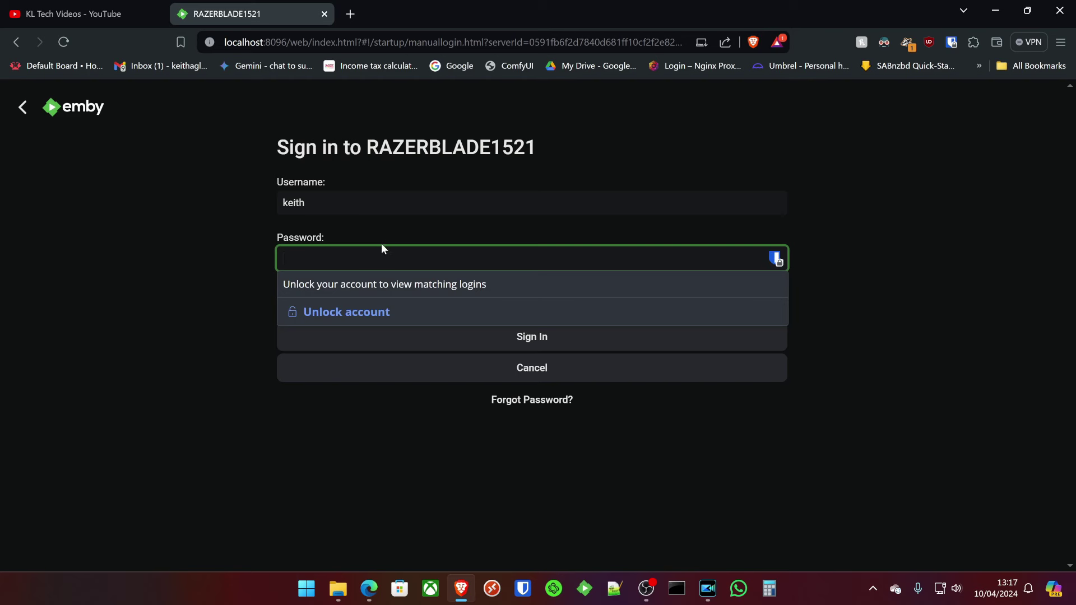
pyautogui.write('********')
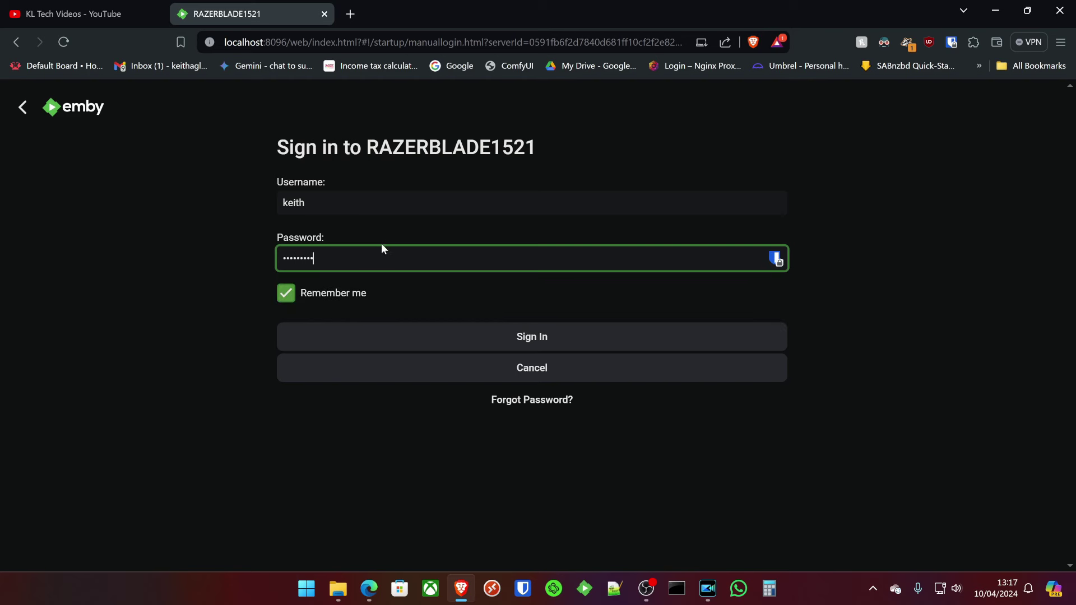
pyautogui.press('Return')
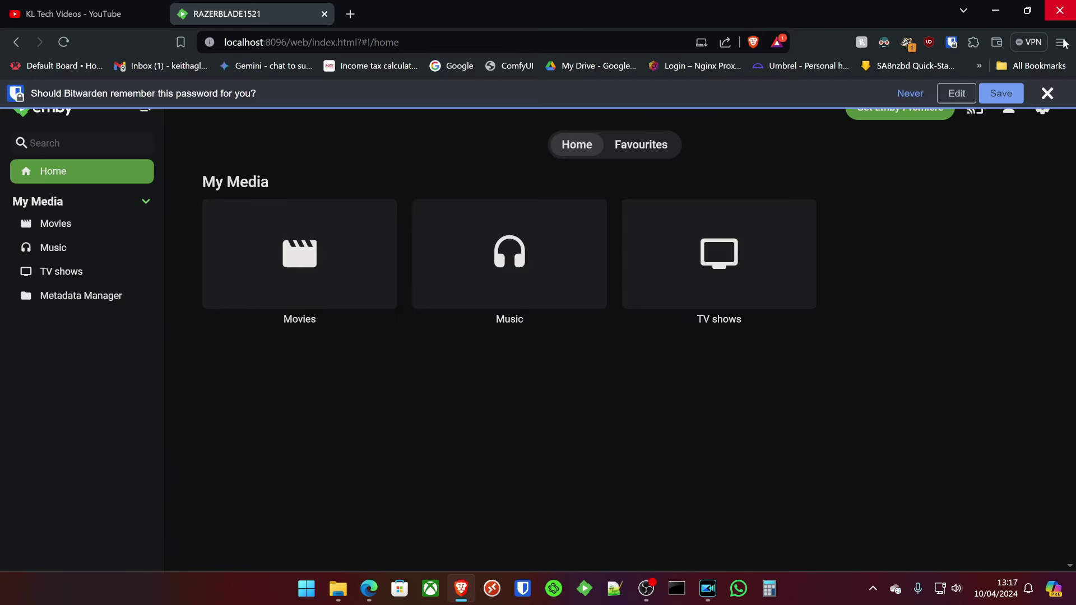
pyautogui.click(1047, 93)
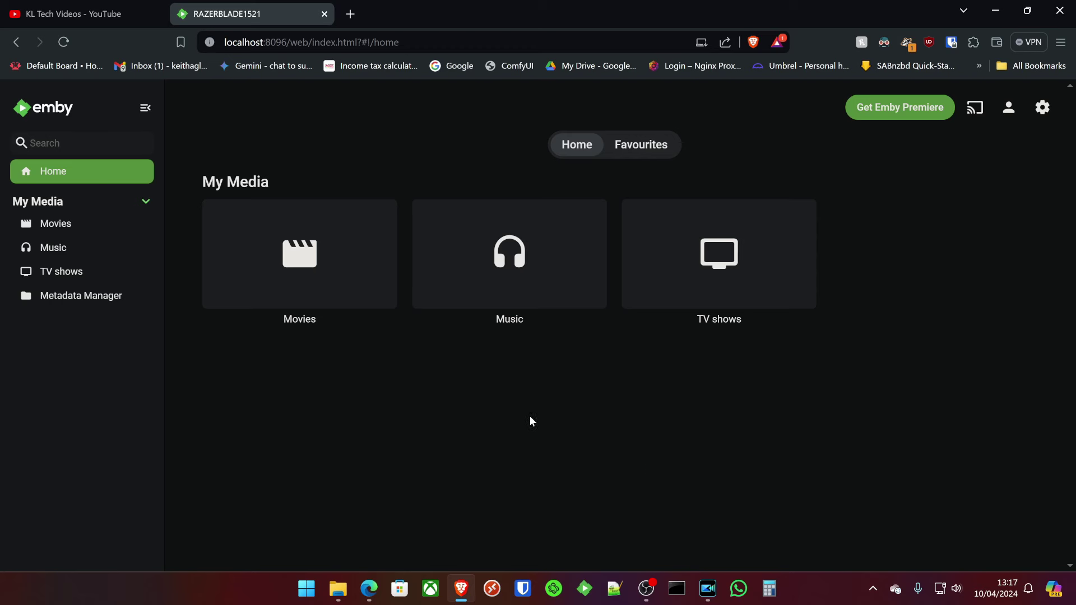
pyautogui.moveTo(219, 295)
# Open the Manage Emby Server Dashboard and scroll through version, alerts and recent activity.
pyautogui.click(1043, 109)
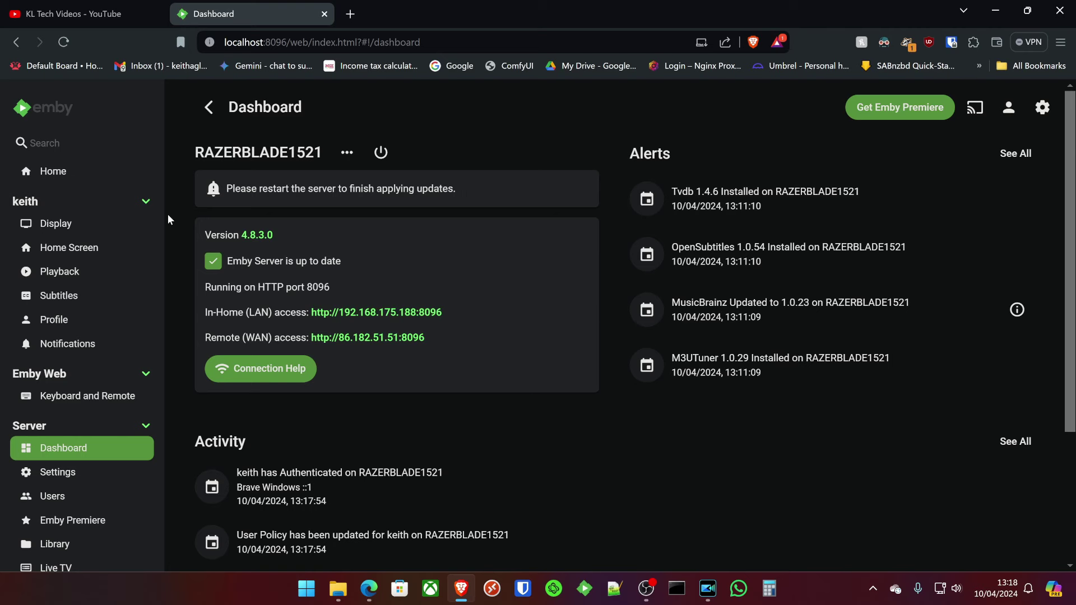
pyautogui.scroll(-3, 488, 482)
pyautogui.scroll(3, 874, 222)
pyautogui.scroll(-3, 400, 369)
pyautogui.scroll(3, 327, 288)
pyautogui.scroll(-3, 314, 364)
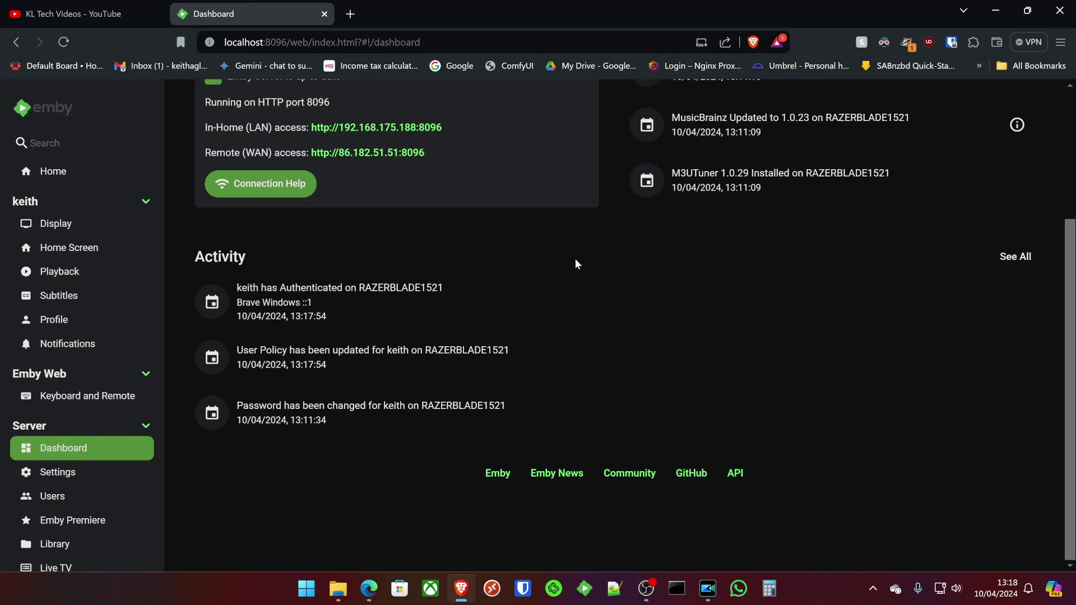
# On the Settings page, untick Allow the server to restart automatically and save.
pyautogui.scroll(-1, 84, 393)
pyautogui.click(82, 406)
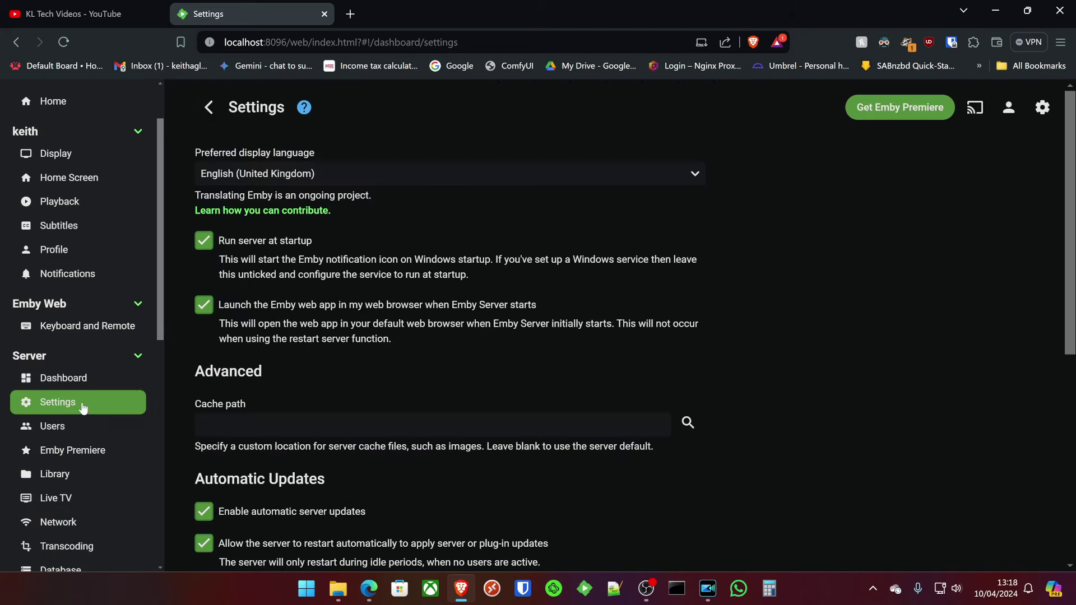
pyautogui.scroll(-1, 452, 191)
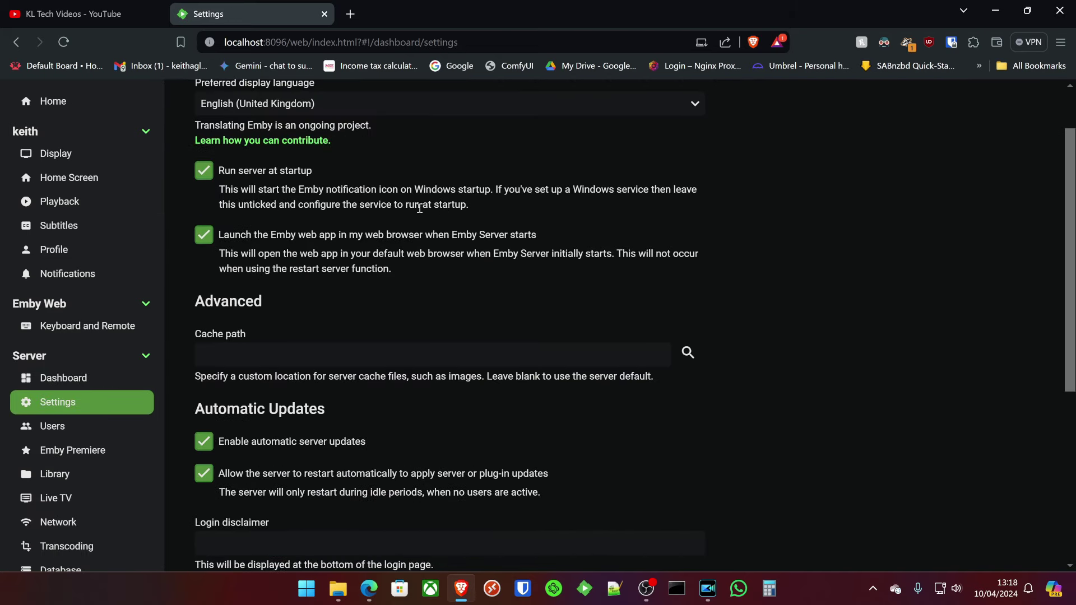
pyautogui.scroll(1, 297, 281)
pyautogui.scroll(-1, 337, 345)
pyautogui.click(211, 477)
pyautogui.scroll(-1, 350, 485)
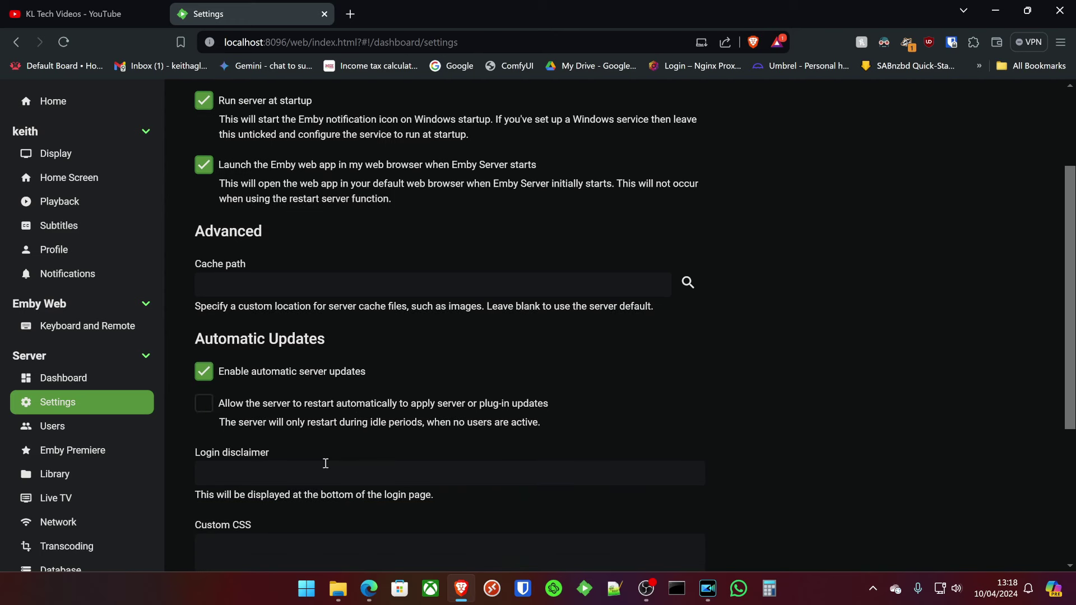
pyautogui.scroll(-3, 311, 454)
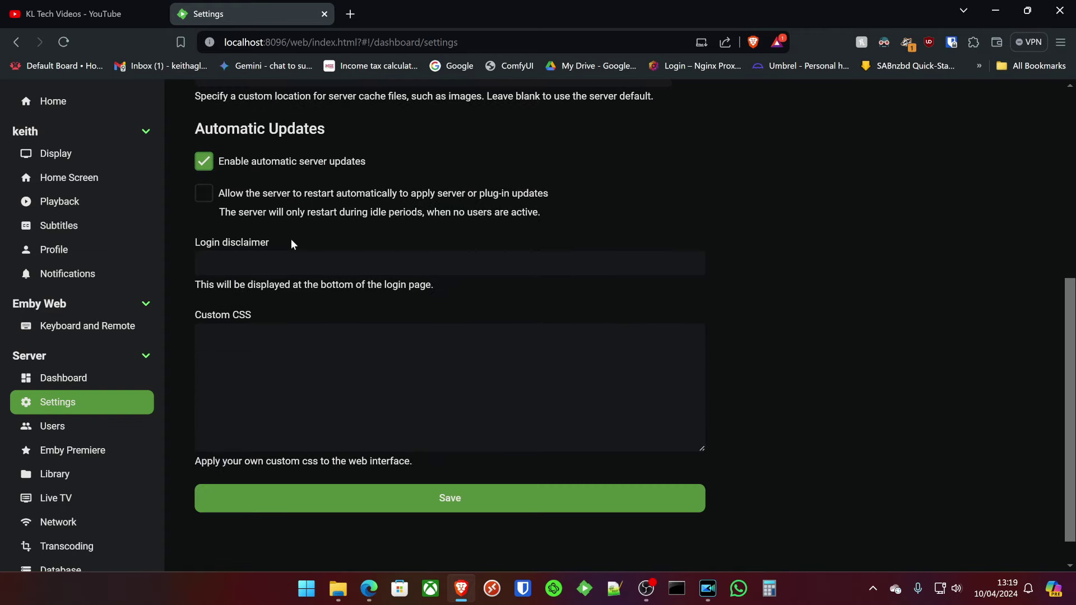
pyautogui.scroll(3, 336, 308)
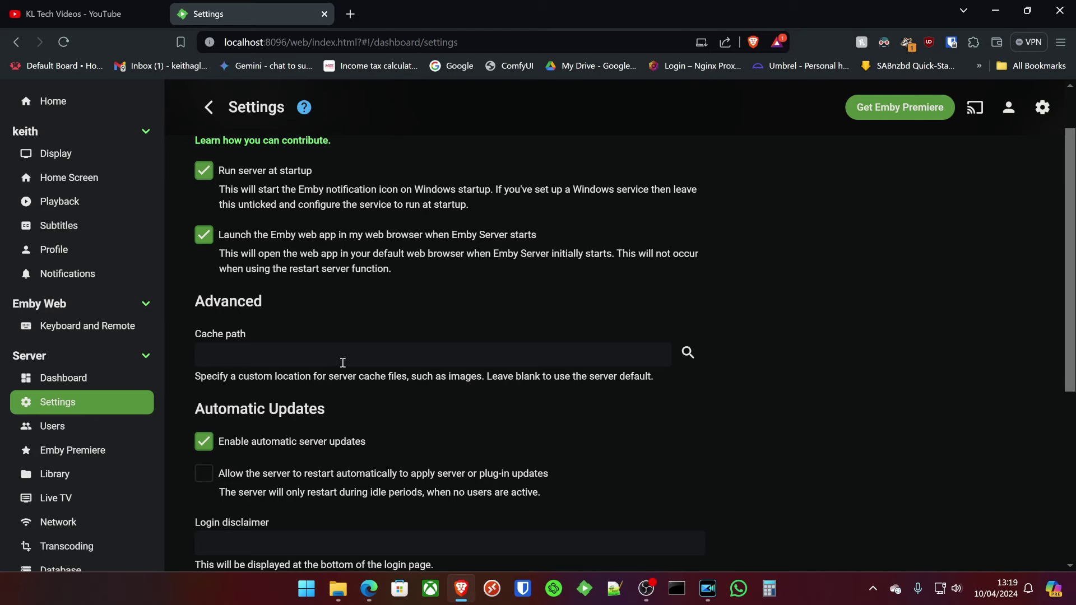
pyautogui.scroll(-5, 359, 392)
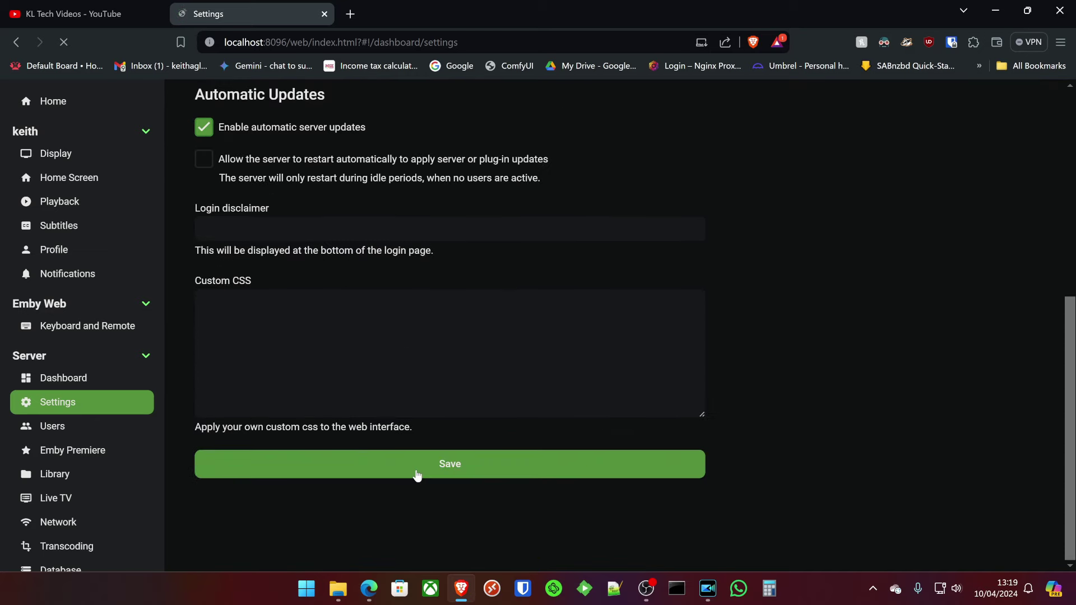
pyautogui.click(416, 474)
# Click into the Login disclaimer and Custom CSS fields, leaving both unchanged.
pyautogui.scroll(-10, 334, 375)
pyautogui.scroll(-1, 322, 386)
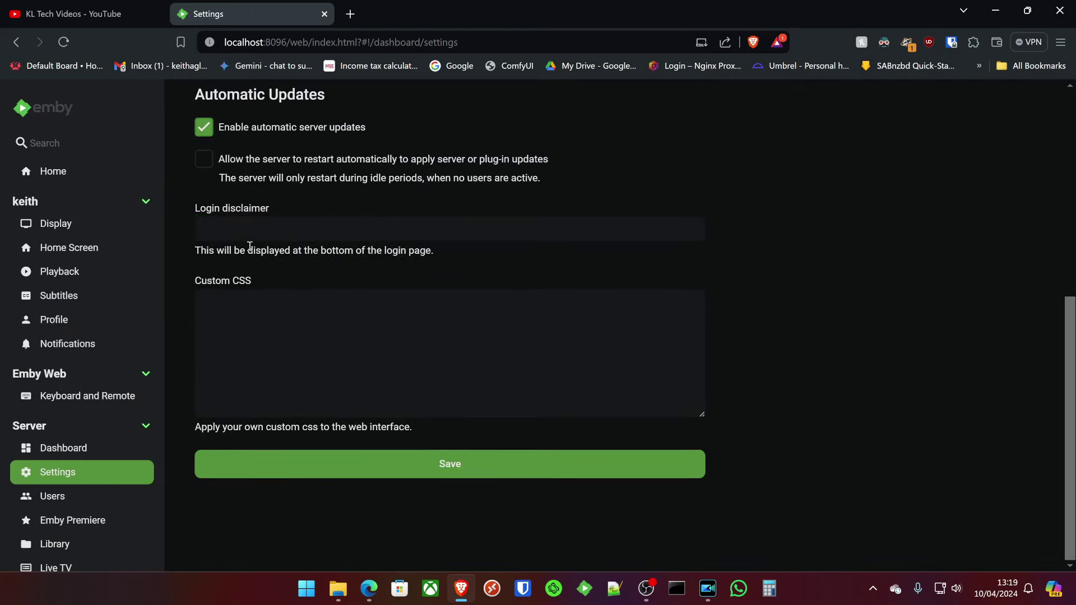
pyautogui.click(242, 231)
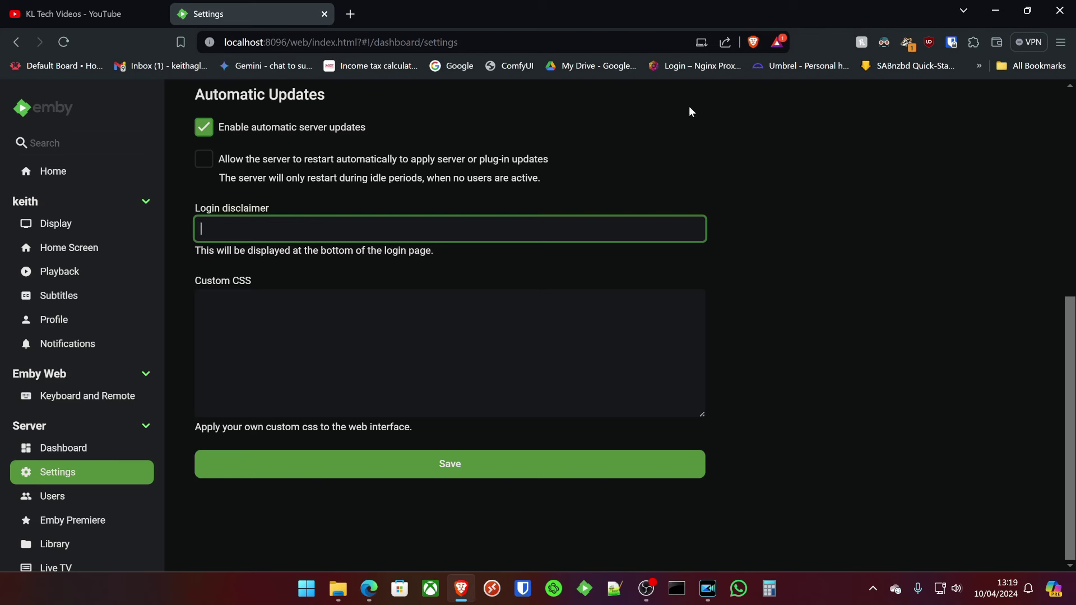
pyautogui.click(370, 314)
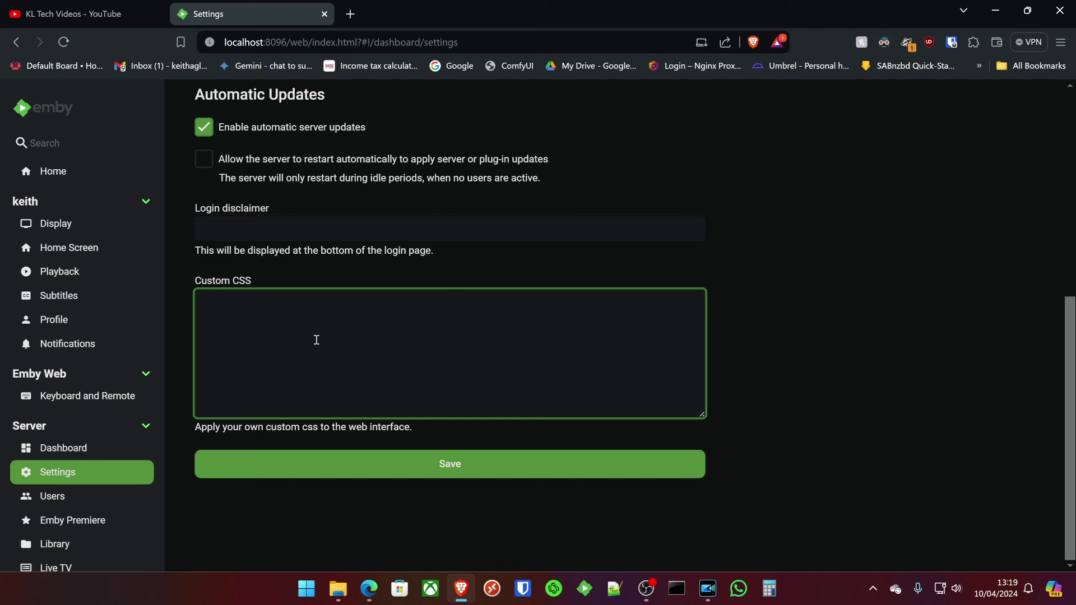
# Go to the Users page listing the server's single user.
pyautogui.scroll(1, 394, 322)
pyautogui.scroll(5, 386, 306)
pyautogui.scroll(-6, 364, 302)
pyautogui.scroll(5, 448, 476)
pyautogui.scroll(-2, 329, 389)
pyautogui.scroll(-3, 291, 368)
pyautogui.click(104, 501)
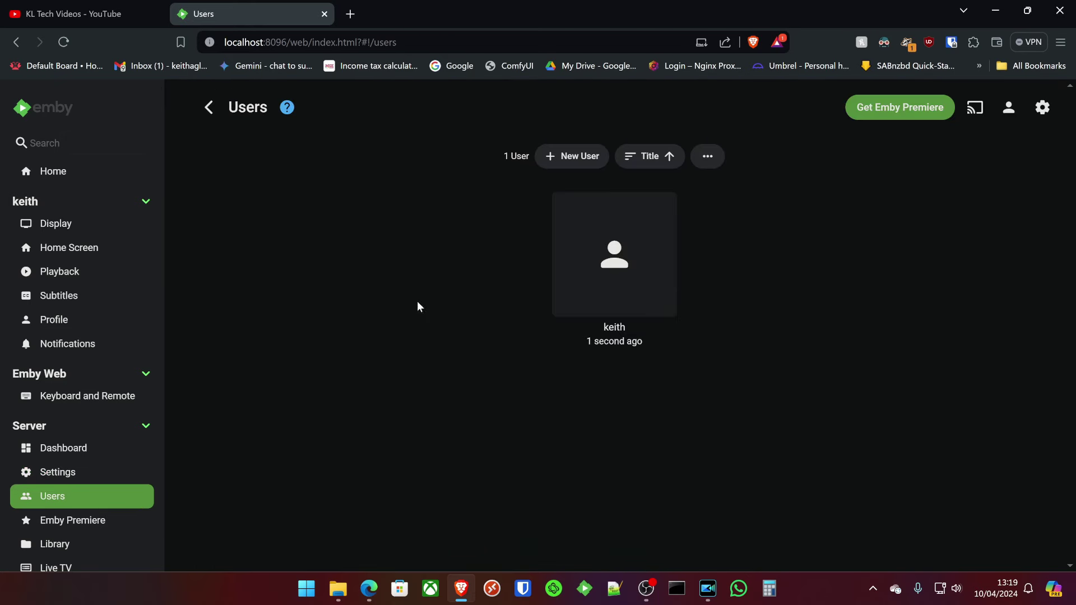
# Fill in a new user named test that copies settings from the existing user.
pyautogui.click(555, 157)
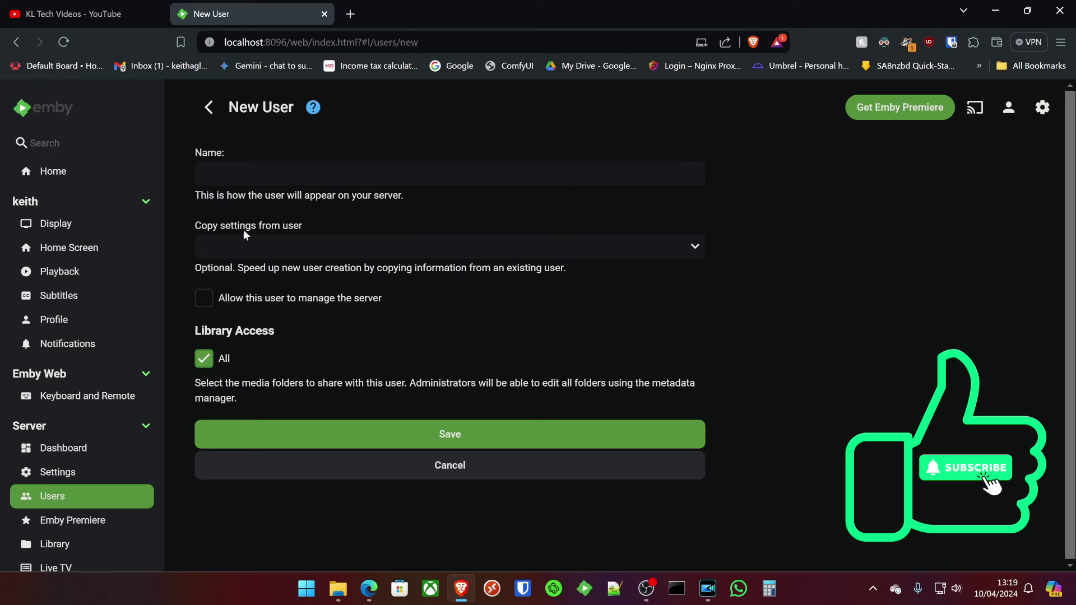
pyautogui.click(241, 245)
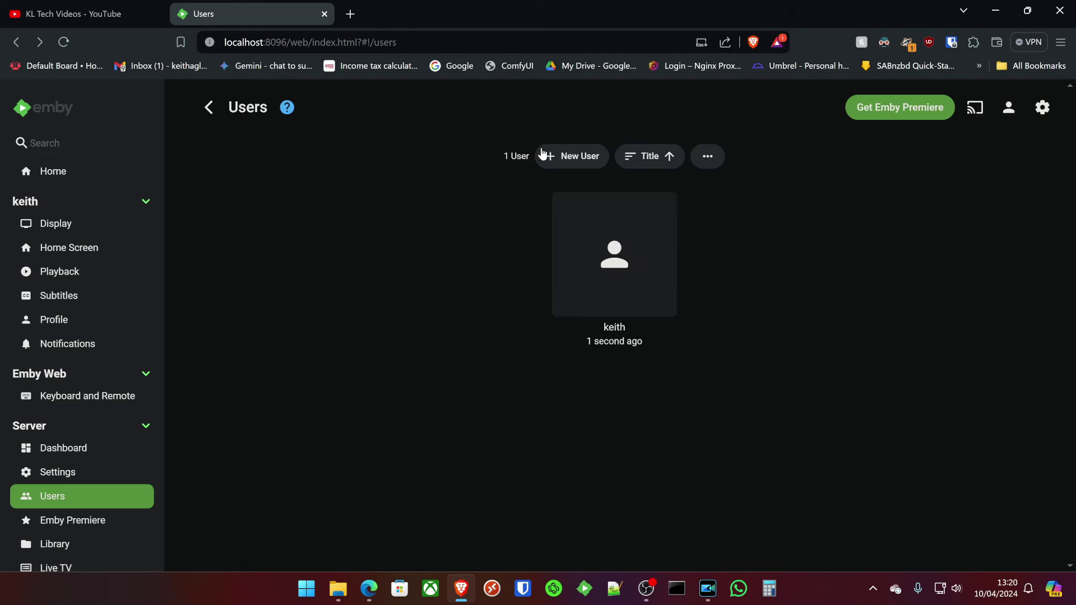
pyautogui.click(560, 161)
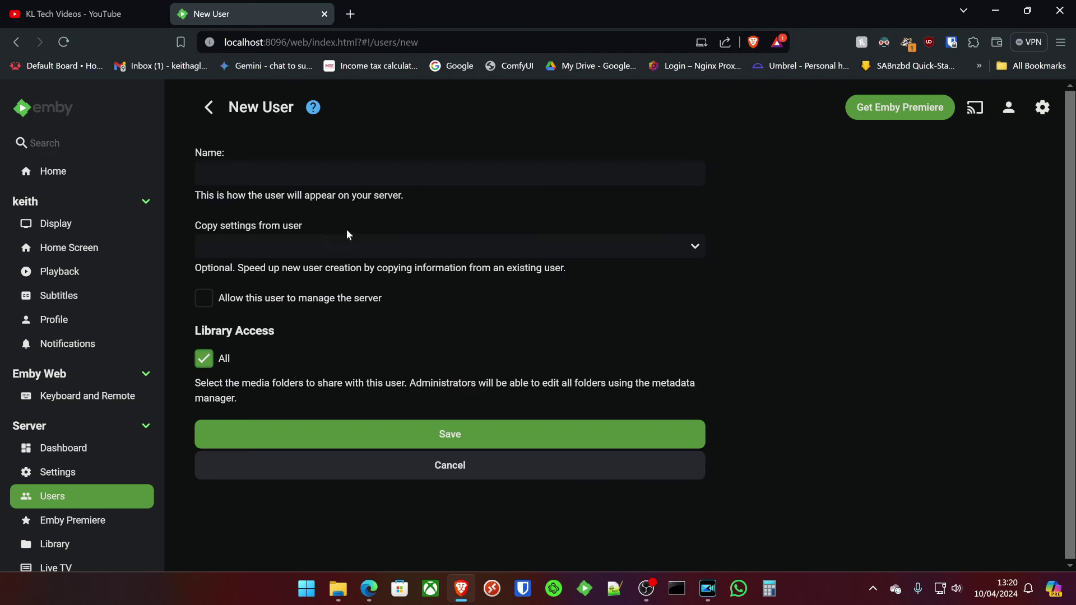
pyautogui.click(287, 250)
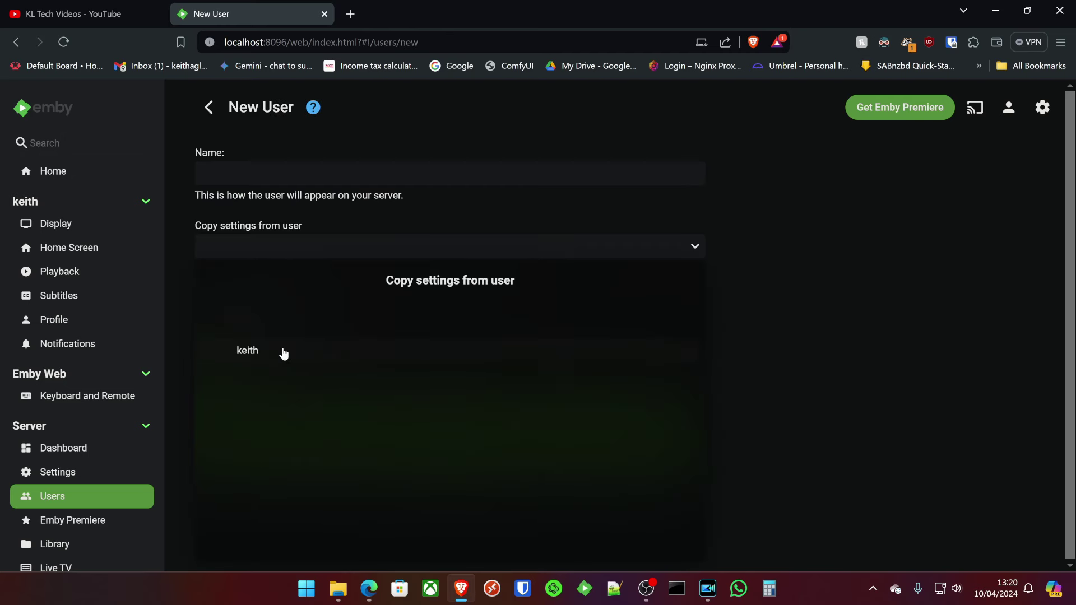
pyautogui.click(247, 353)
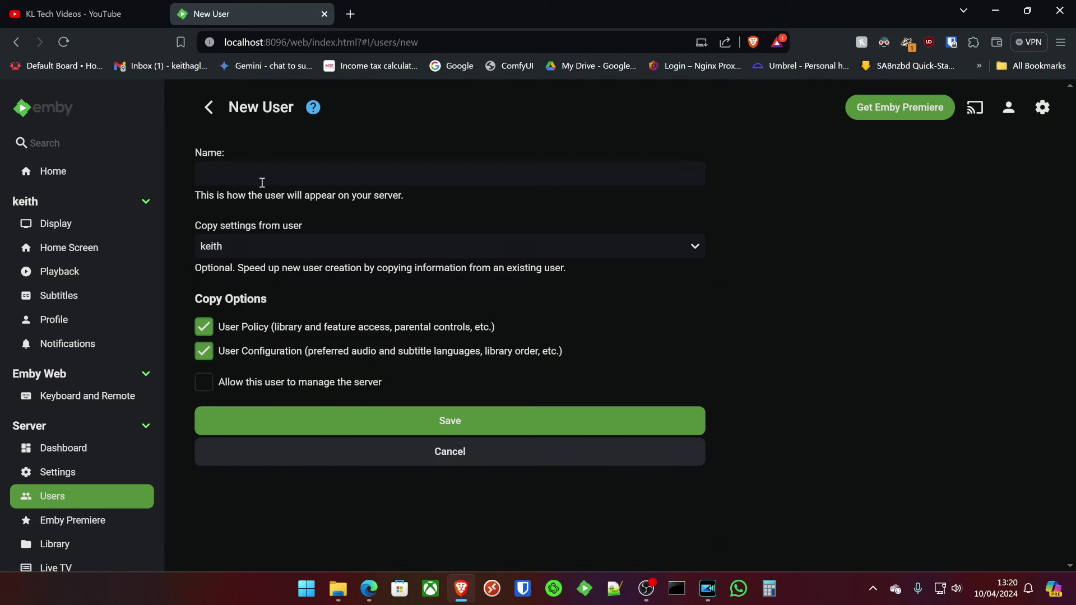
pyautogui.click(277, 173)
pyautogui.write('test')
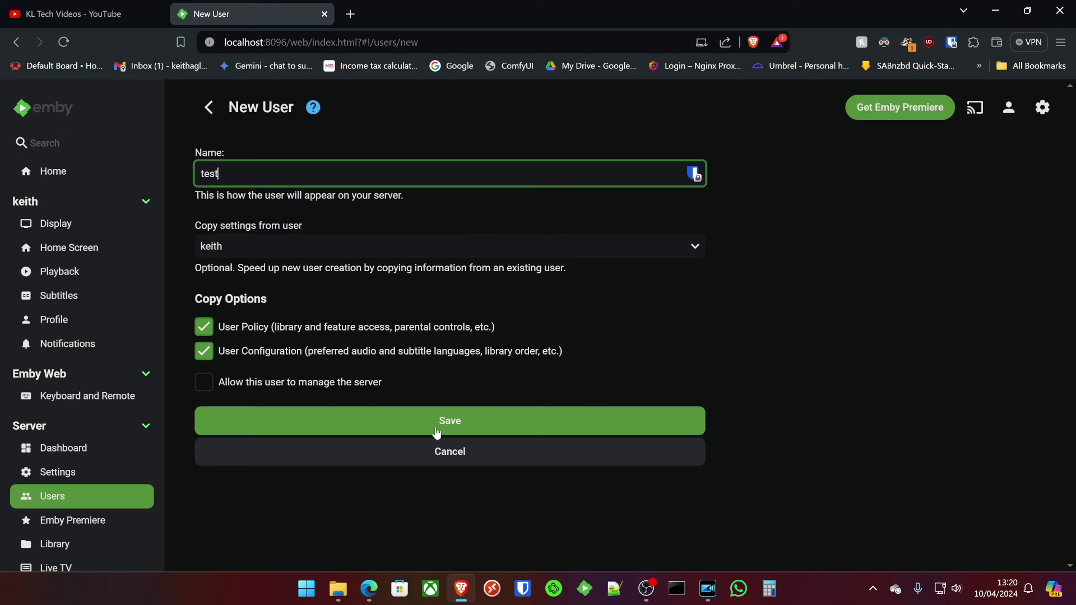
# Create the test user and scroll through its profile settings.
pyautogui.click(465, 429)
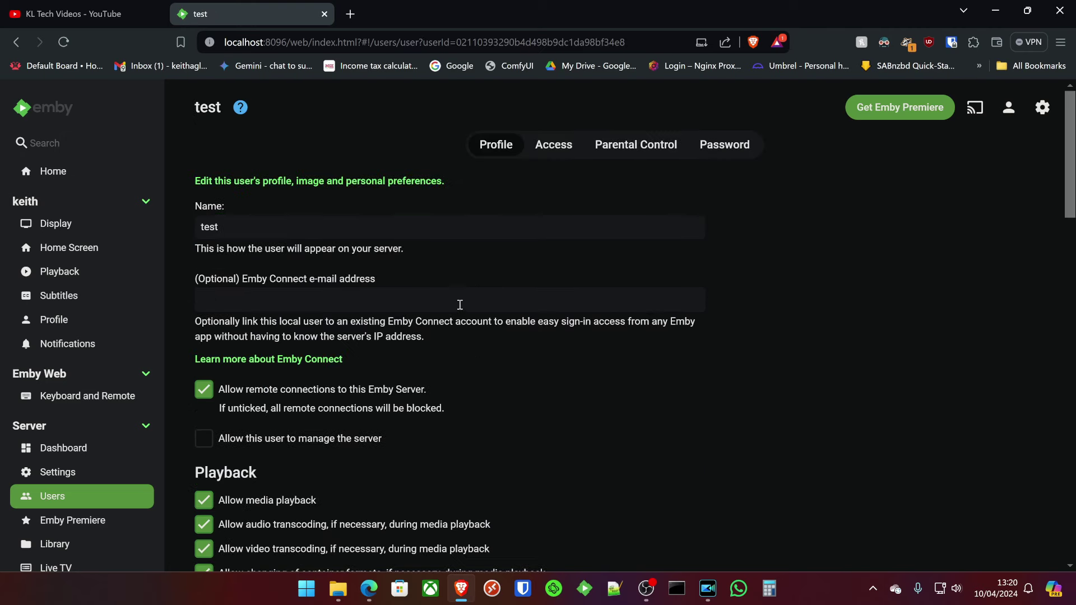
pyautogui.scroll(-4, 342, 250)
pyautogui.scroll(-10, 265, 285)
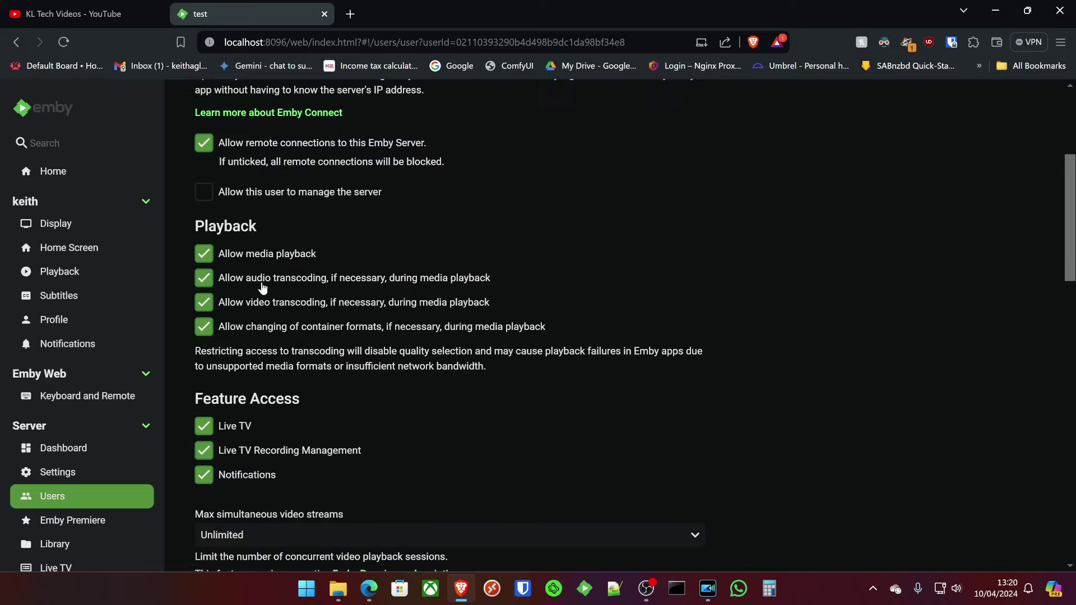
pyautogui.scroll(-9, 250, 324)
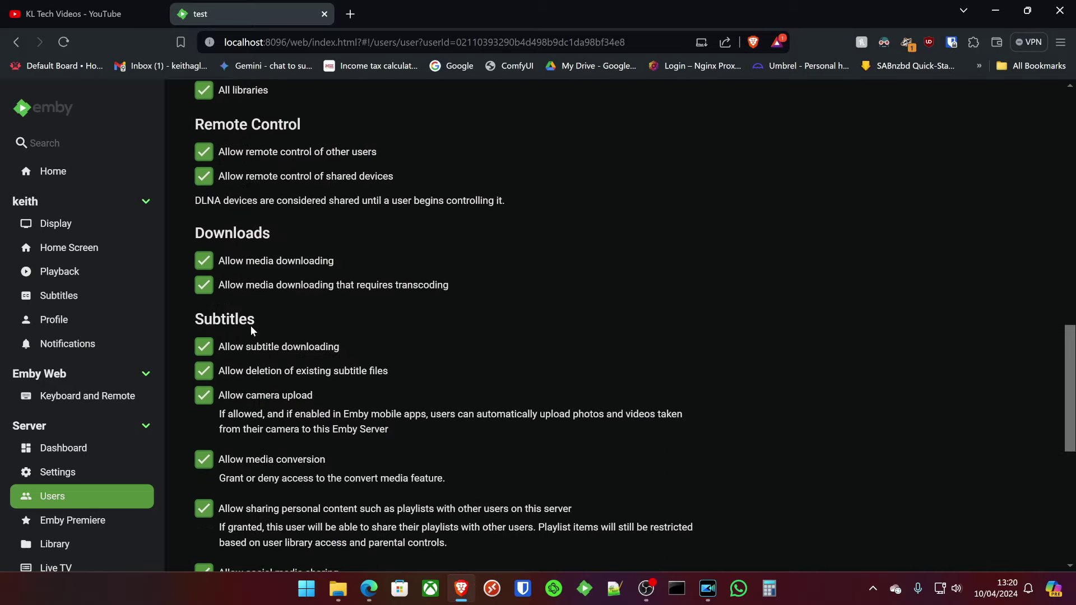
pyautogui.scroll(15, 249, 353)
pyautogui.scroll(7, 252, 372)
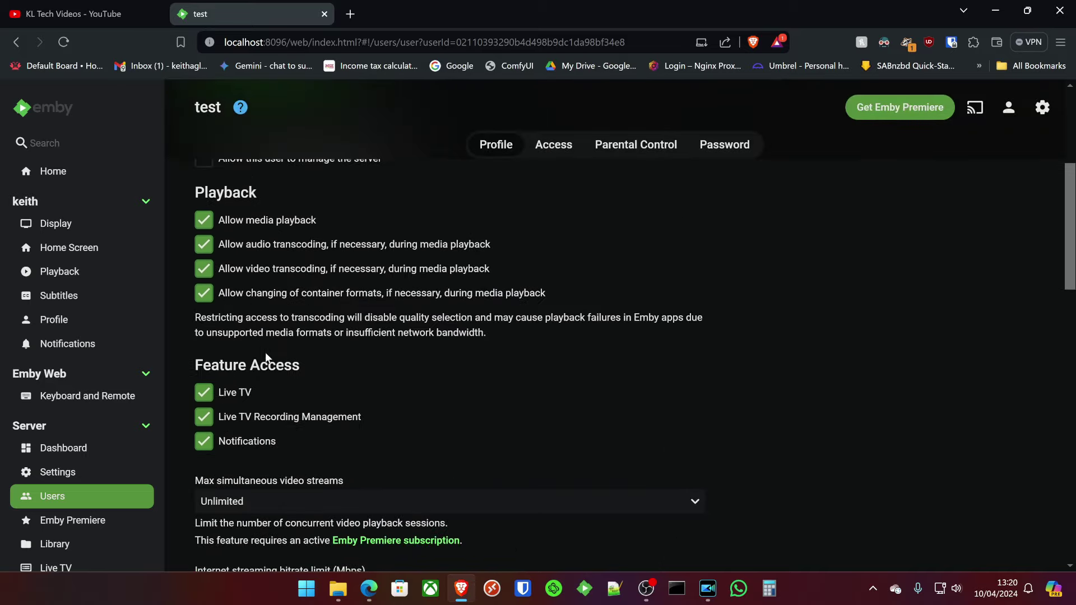
pyautogui.scroll(-4, 303, 342)
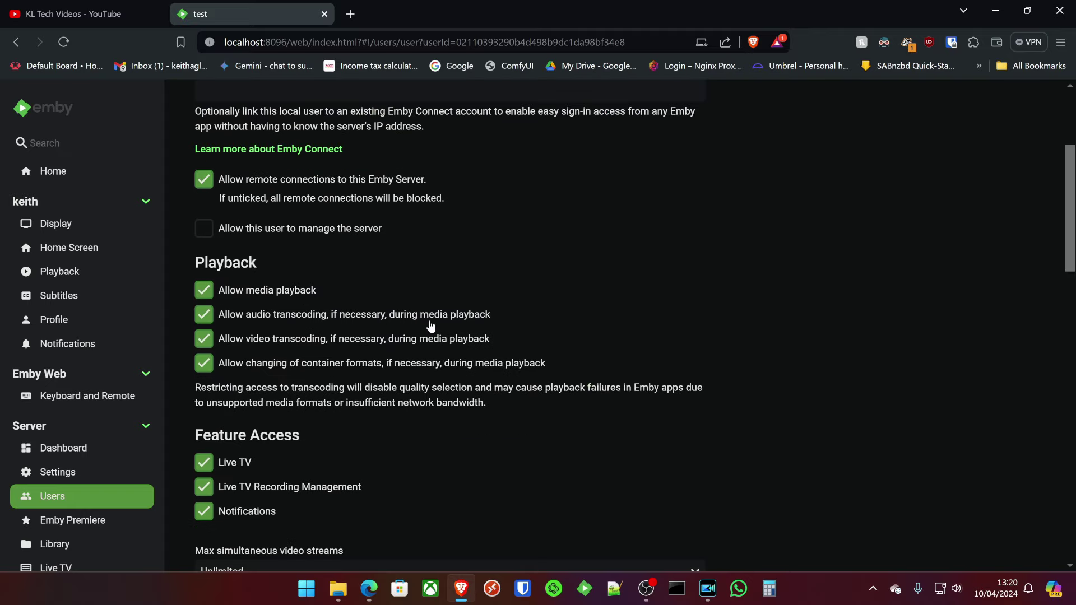
# Replace test's access to all libraries with only the Music library, then view its Password tab.
pyautogui.click(554, 144)
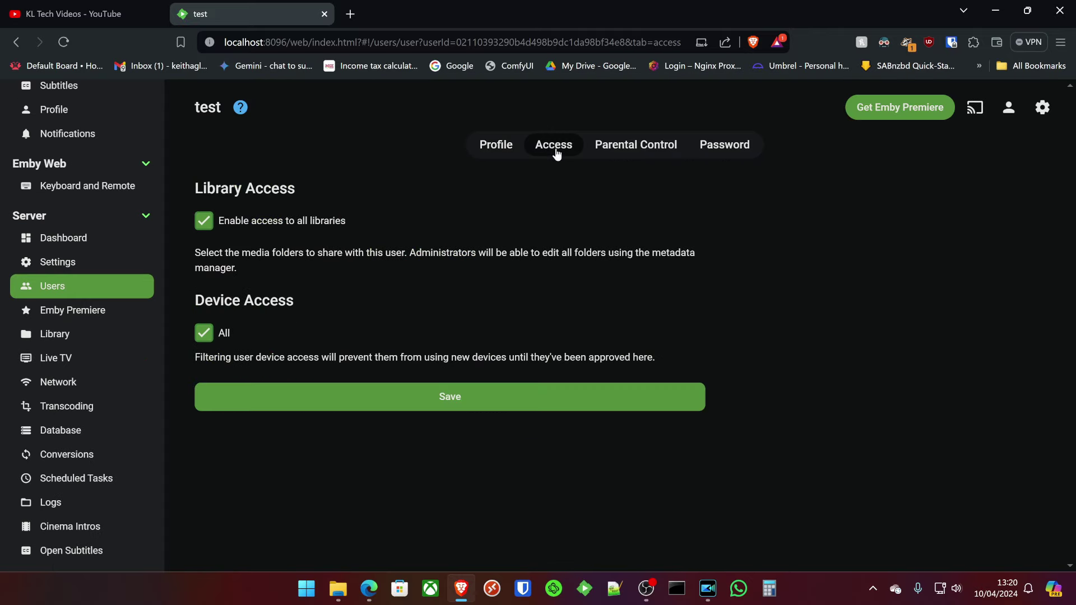
pyautogui.click(216, 222)
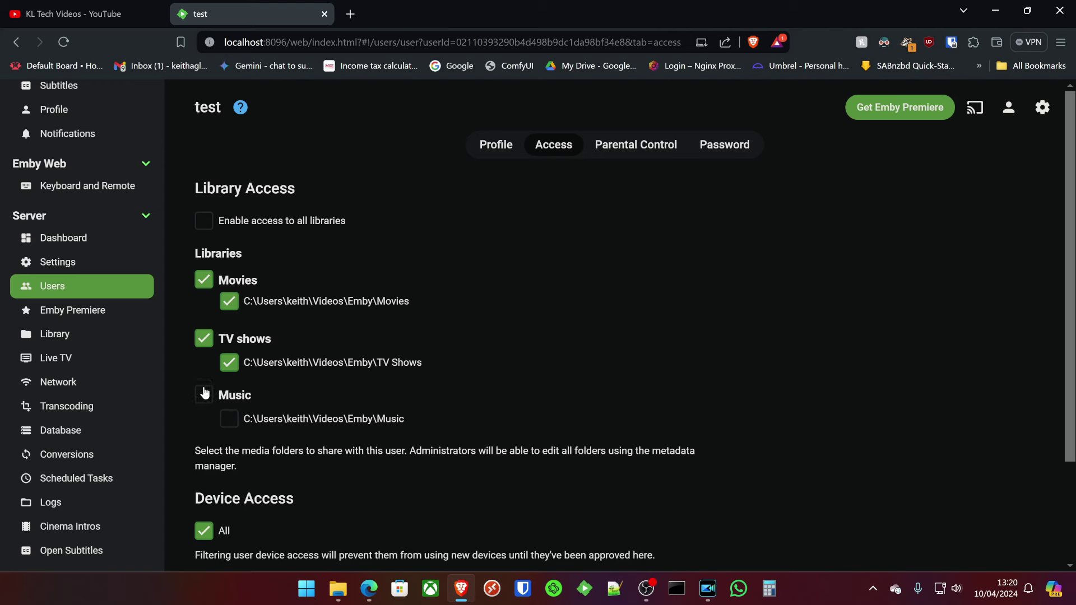
pyautogui.doubleClick(224, 339)
pyautogui.click(232, 403)
pyautogui.scroll(-4, 517, 253)
pyautogui.scroll(4, 673, 190)
pyautogui.click(724, 147)
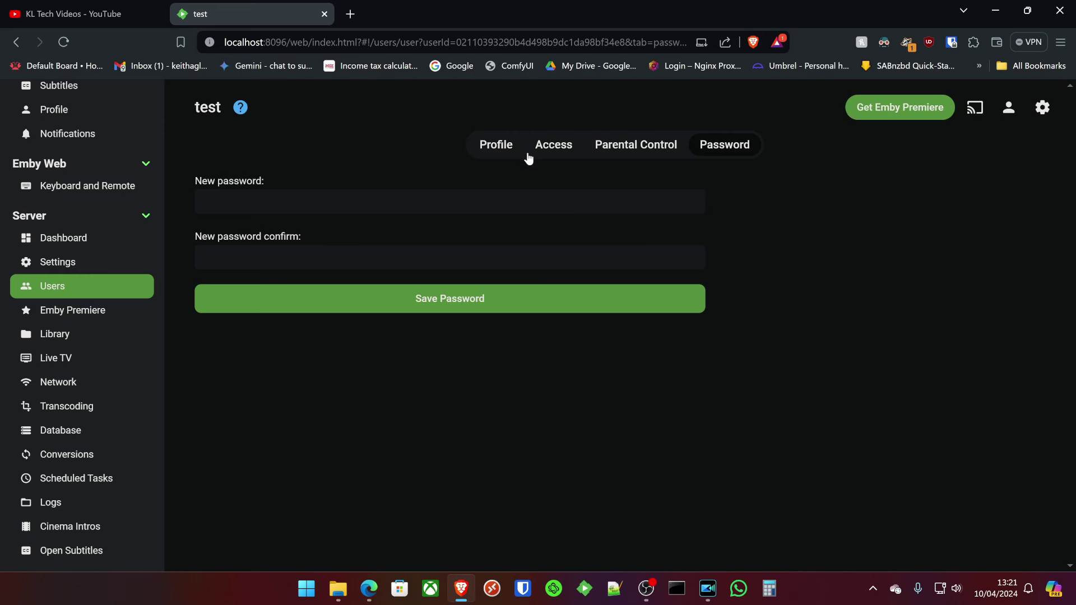
# Hide test from local network login screens and never-used devices, and save its profile.
pyautogui.click(496, 149)
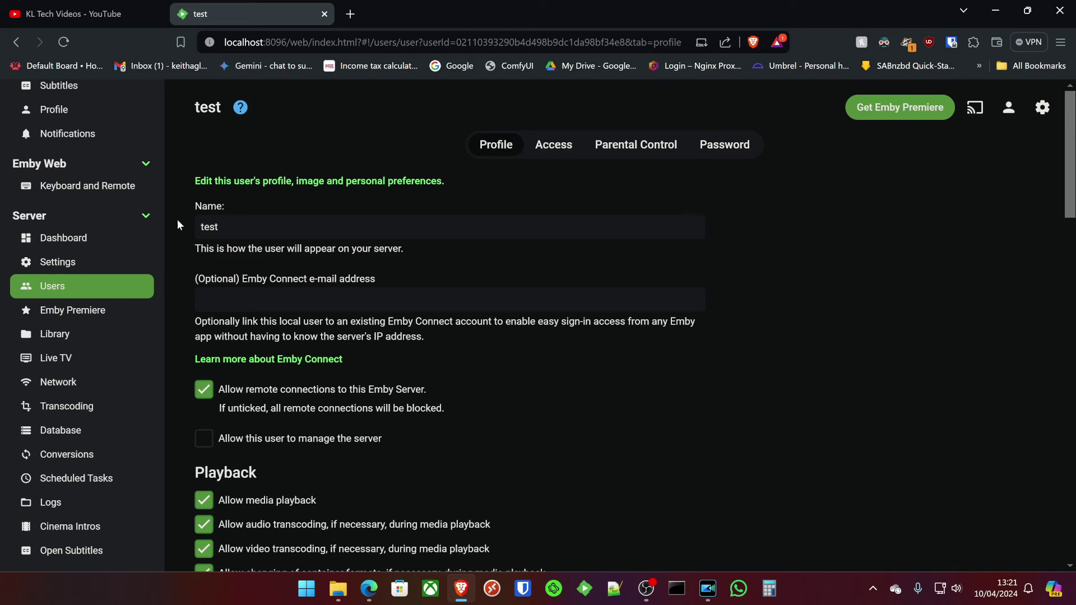
pyautogui.scroll(-20, 479, 497)
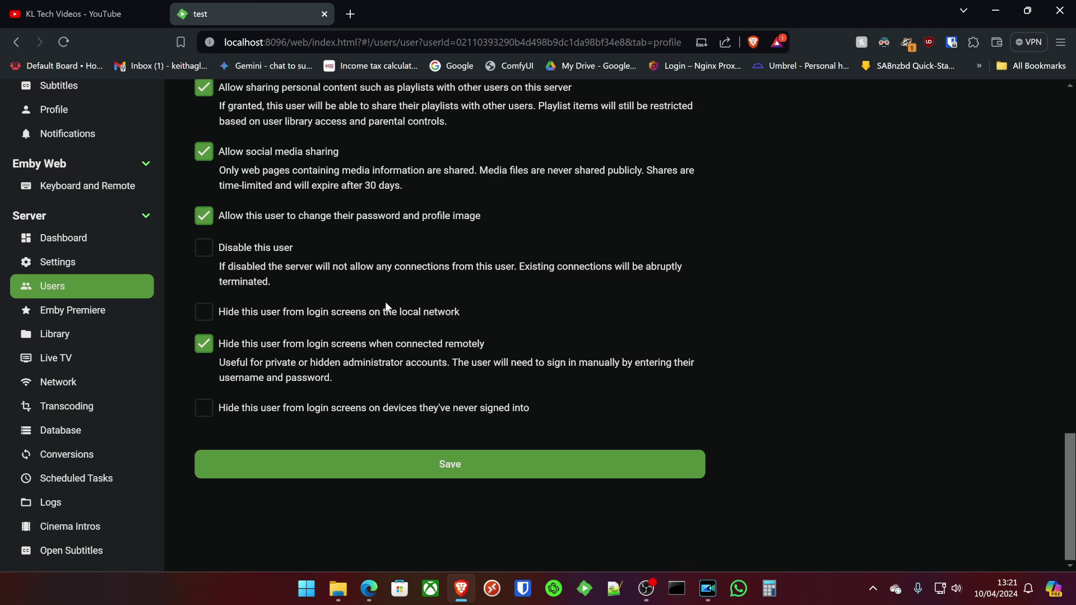
pyautogui.click(365, 312)
pyautogui.click(281, 418)
pyautogui.click(445, 465)
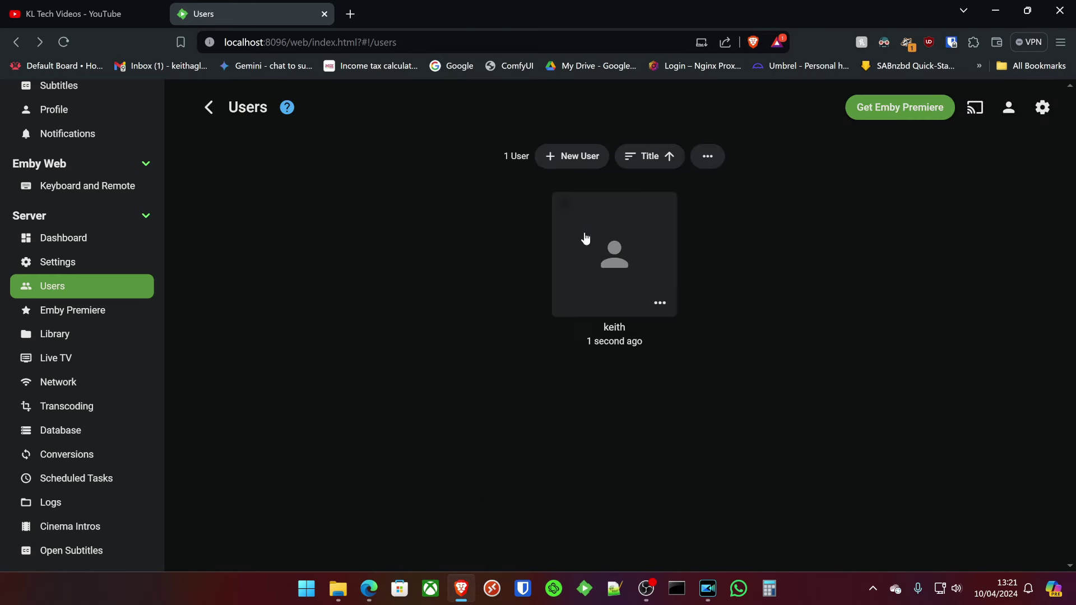
# Apply the same two hide-from-login-screen options to the administrator and save.
pyautogui.click(585, 239)
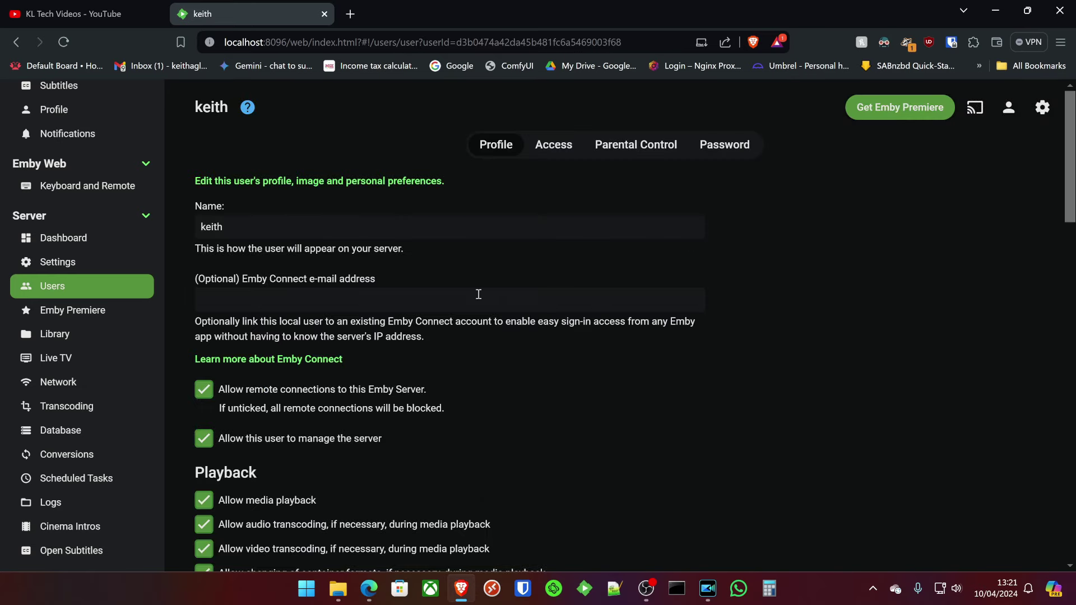
pyautogui.scroll(-15, 375, 378)
pyautogui.click(206, 313)
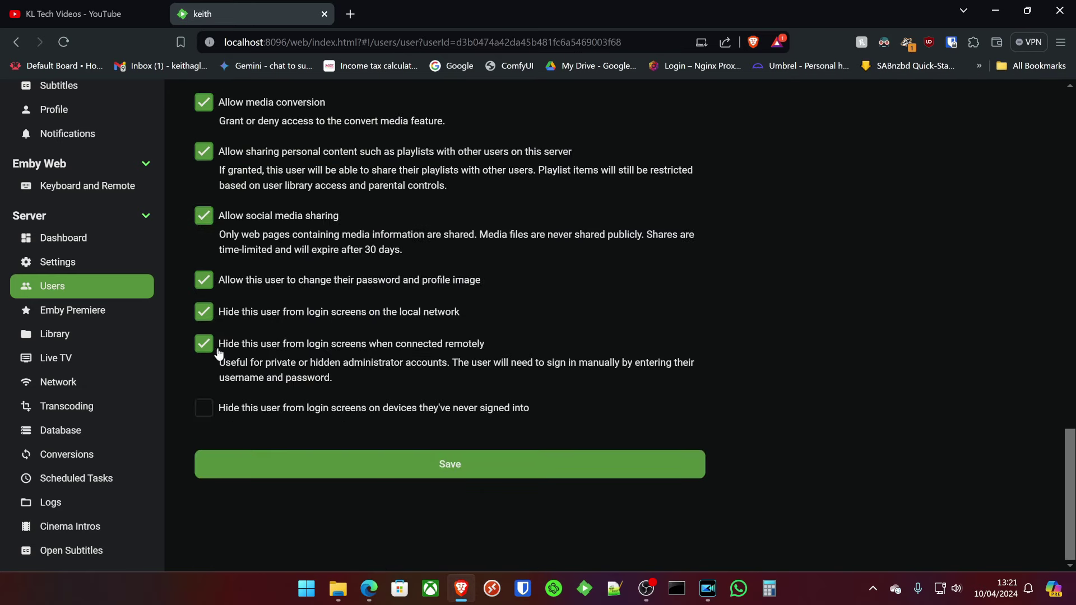
pyautogui.click(207, 417)
pyautogui.click(451, 465)
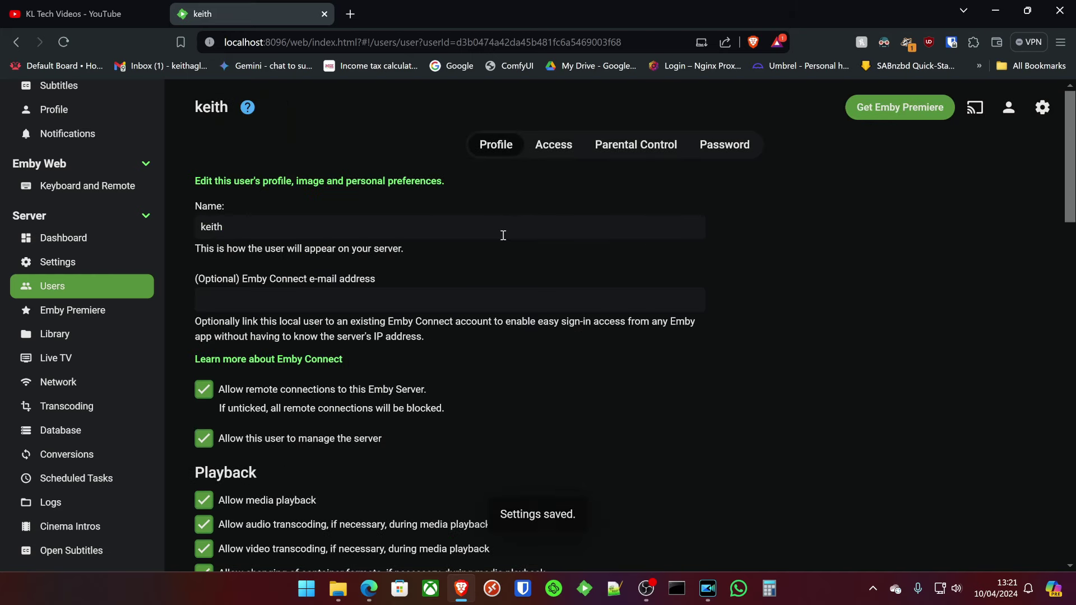
# Look over the Emby Premiere page, then open the Library page.
pyautogui.click(115, 313)
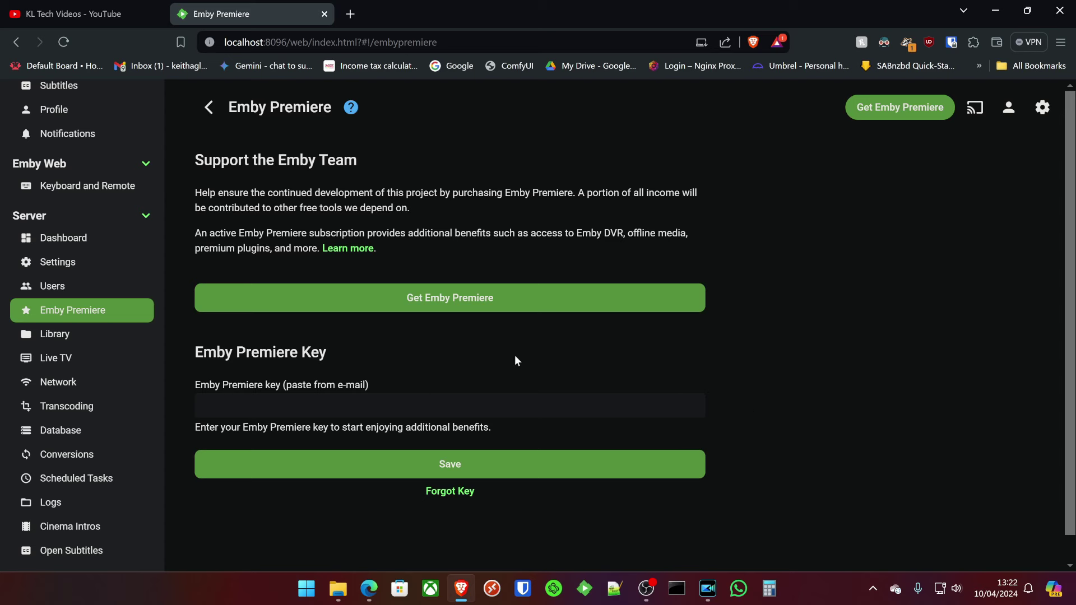
pyautogui.click(62, 345)
# In Library Advanced settings, set Date added behaviour to Use date scanned into the library.
pyautogui.click(653, 148)
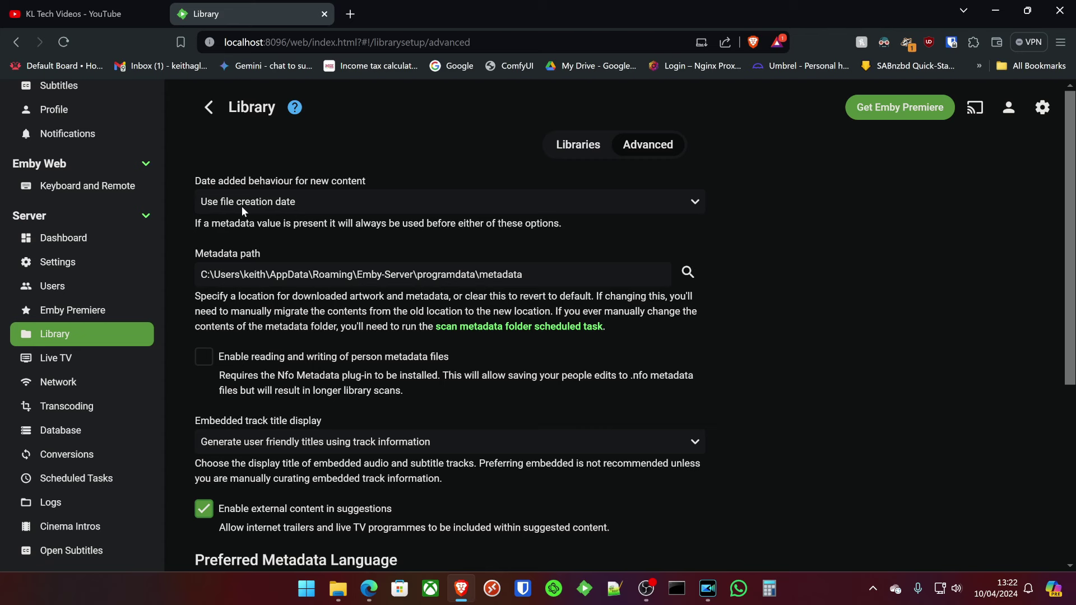
pyautogui.click(282, 204)
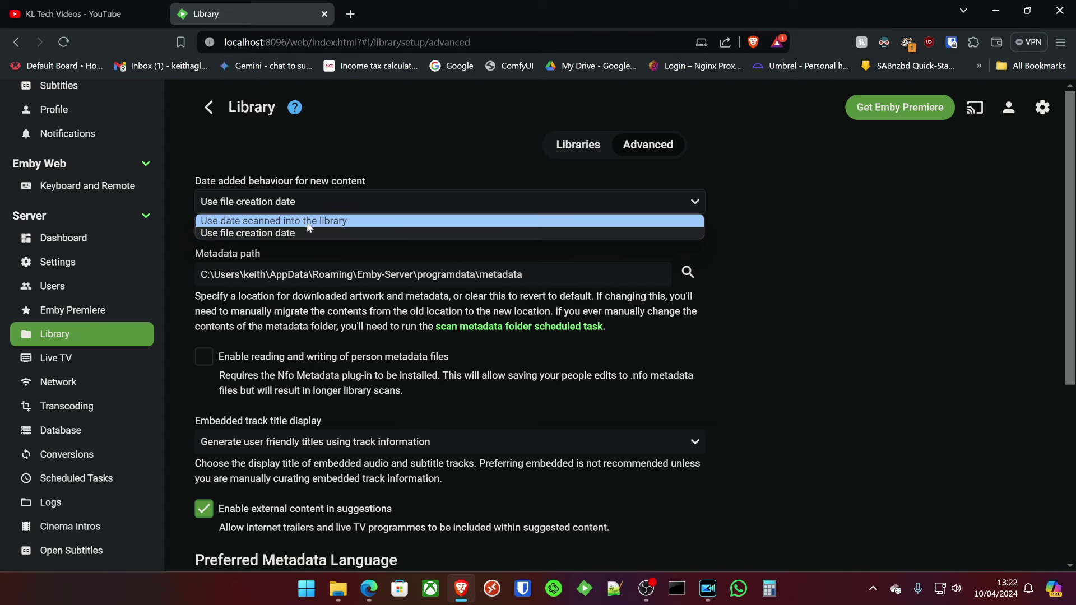
pyautogui.click(241, 220)
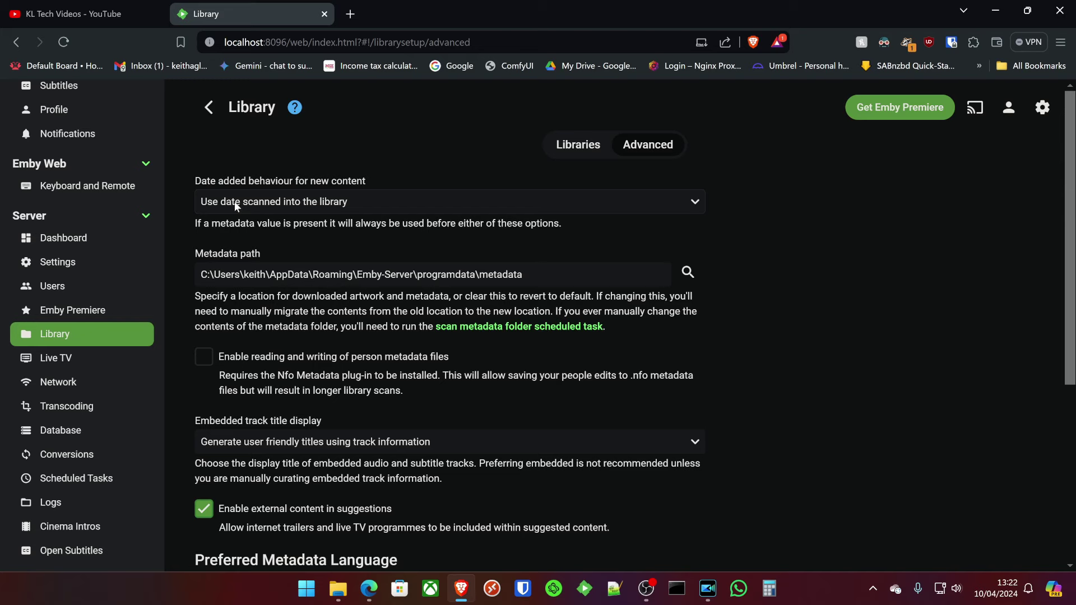
pyautogui.scroll(-2, 400, 269)
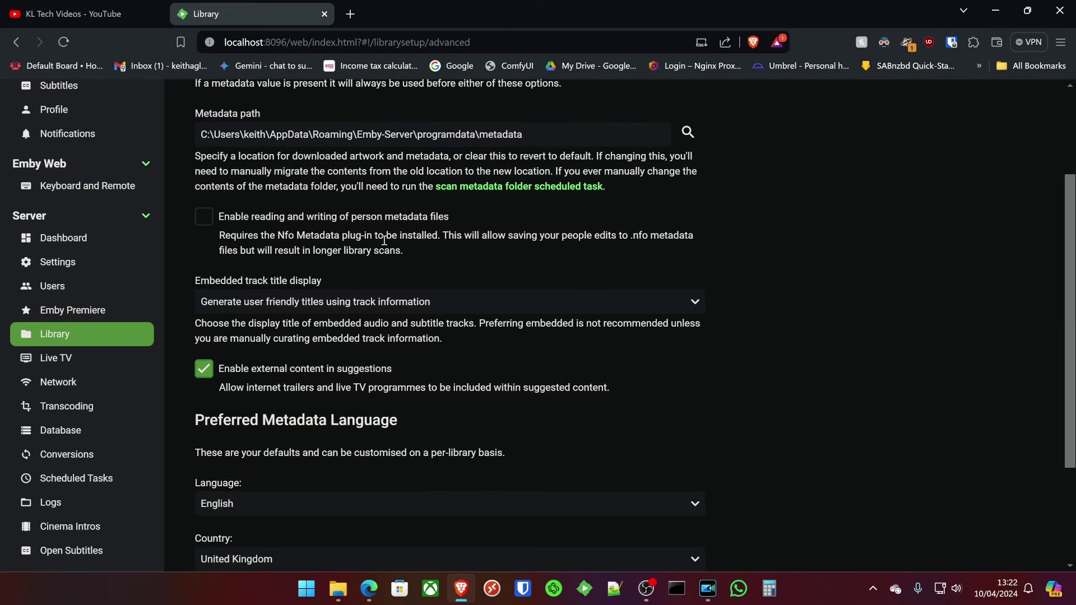
pyautogui.scroll(-2, 261, 305)
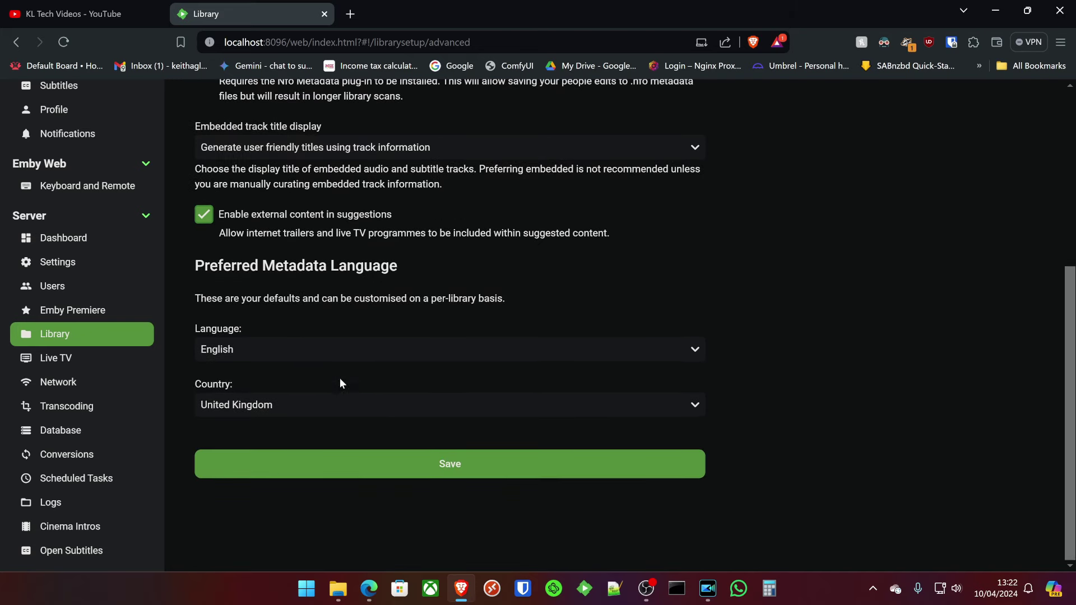
pyautogui.scroll(4, 338, 385)
pyautogui.click(92, 362)
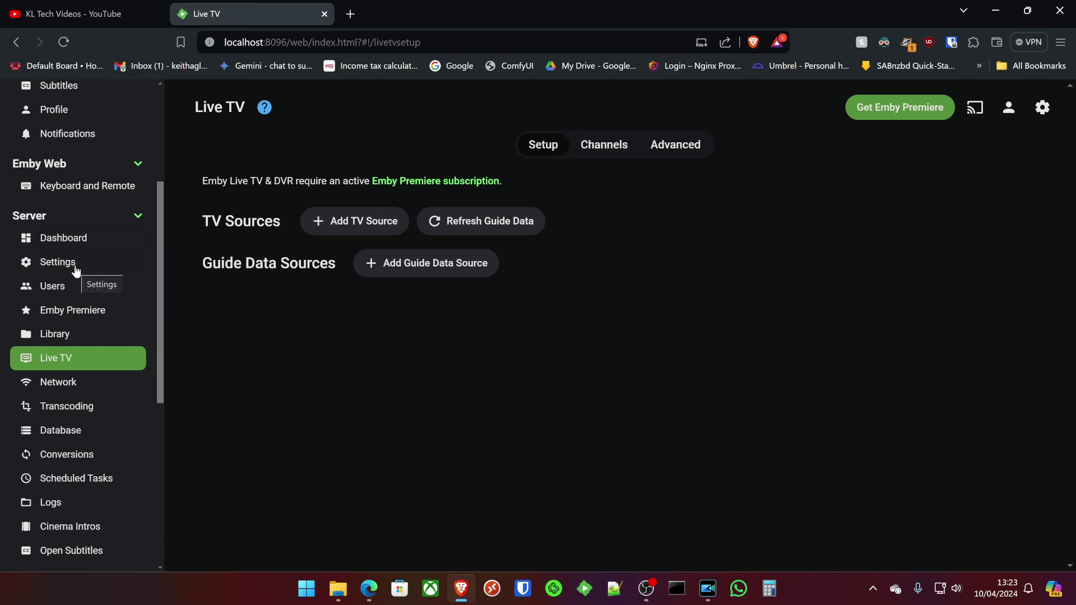
pyautogui.click(67, 392)
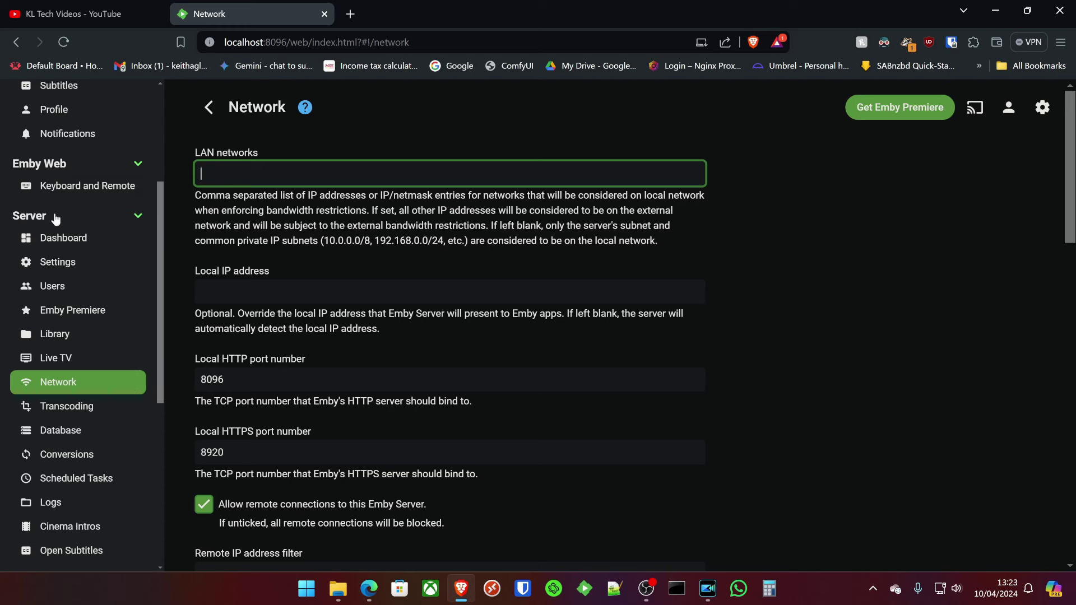
pyautogui.scroll(-3, 258, 280)
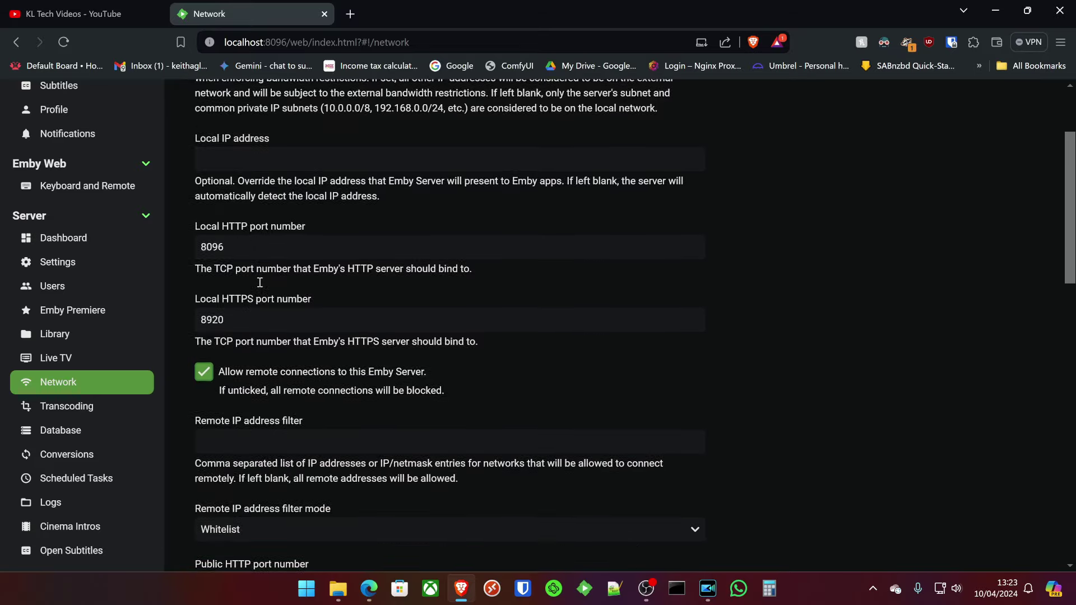
pyautogui.scroll(-1, 258, 286)
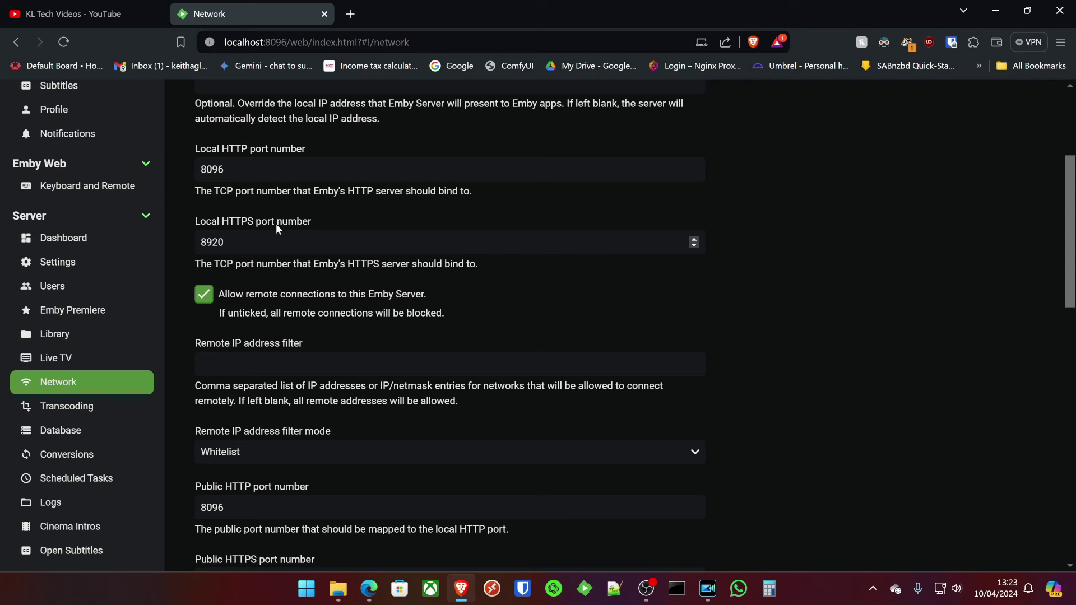
pyautogui.scroll(-7, 276, 224)
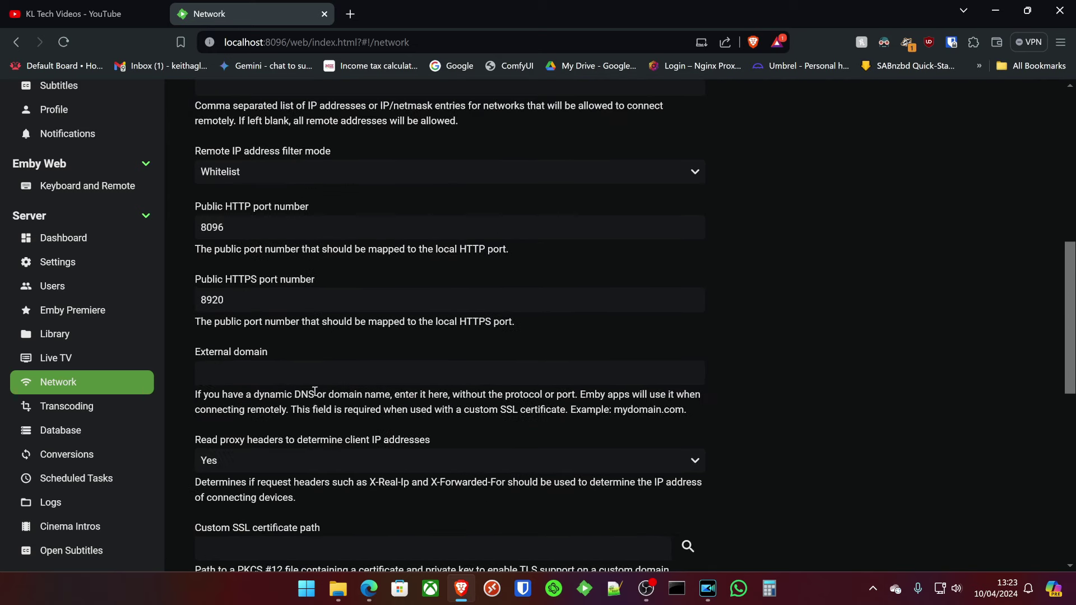
pyautogui.scroll(-2, 280, 415)
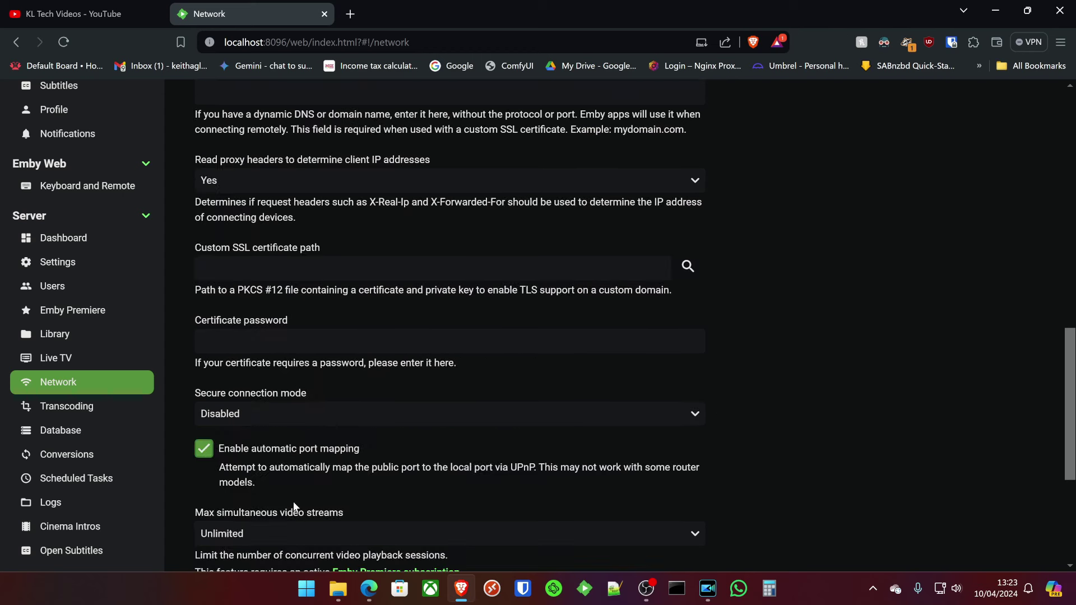
pyautogui.click(279, 414)
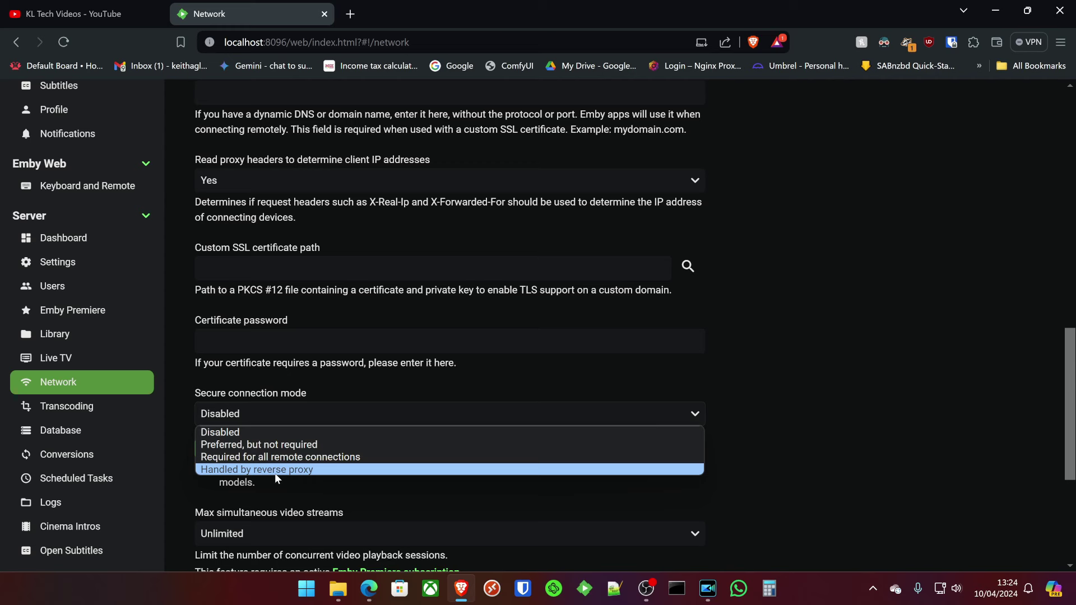
pyautogui.click(866, 392)
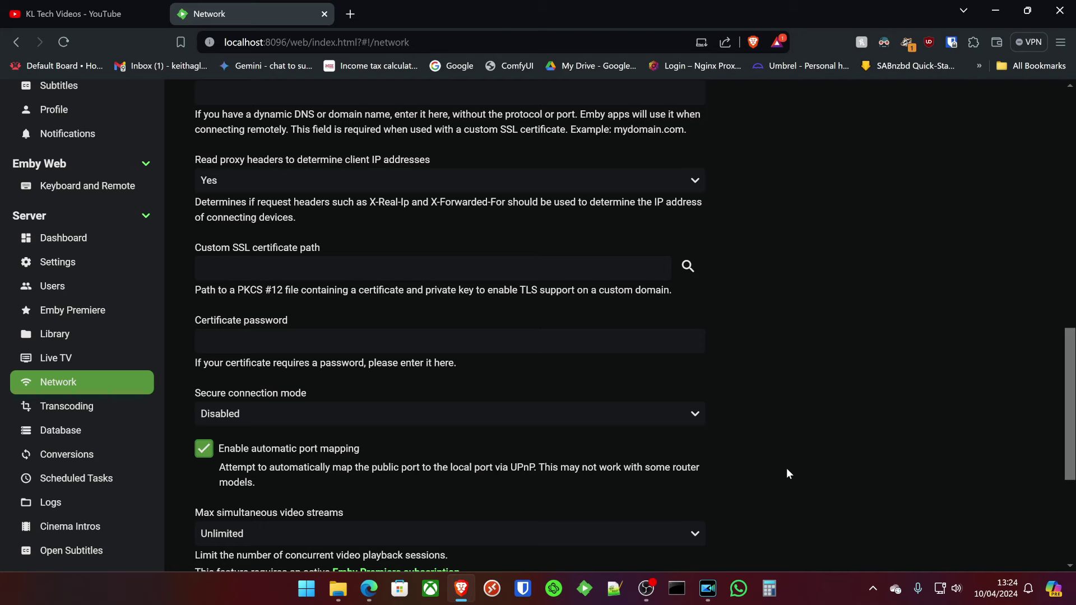
pyautogui.scroll(4, 836, 241)
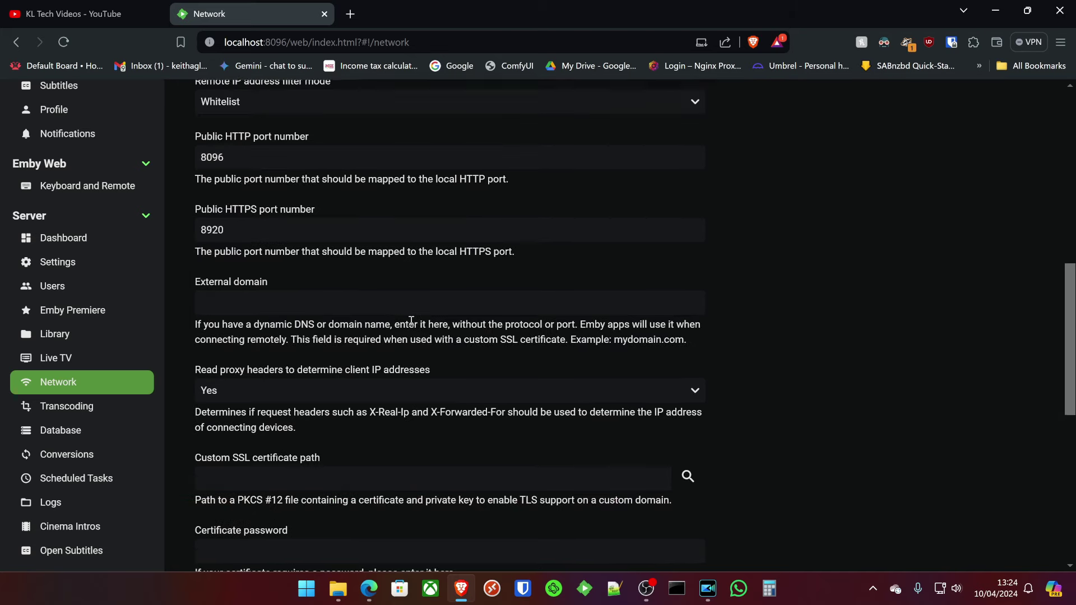
pyautogui.scroll(1, 393, 280)
pyautogui.scroll(-1, 337, 314)
pyautogui.click(268, 299)
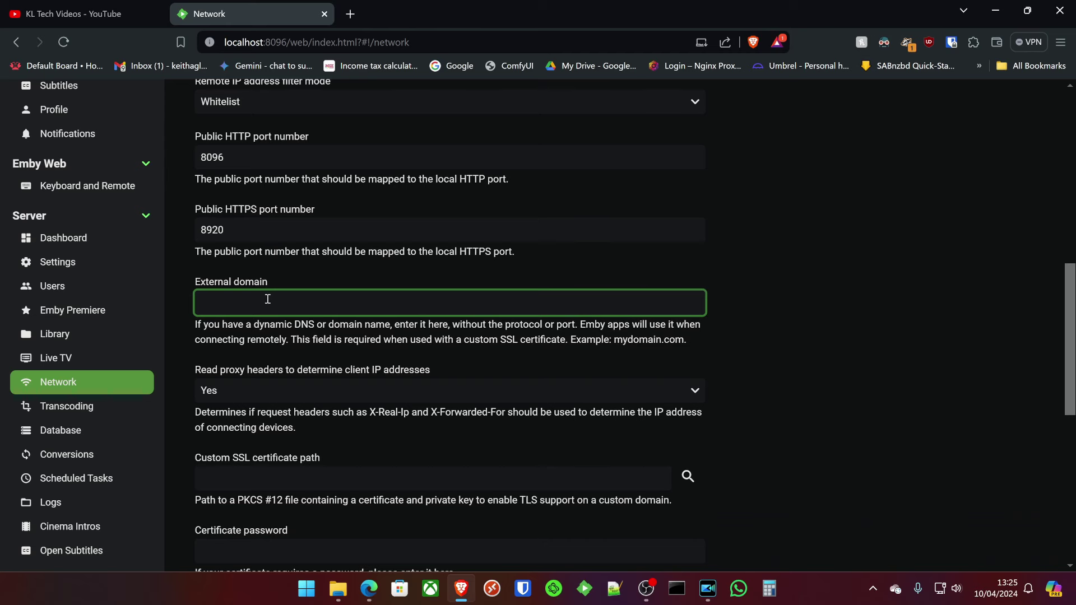
pyautogui.scroll(-4, 267, 299)
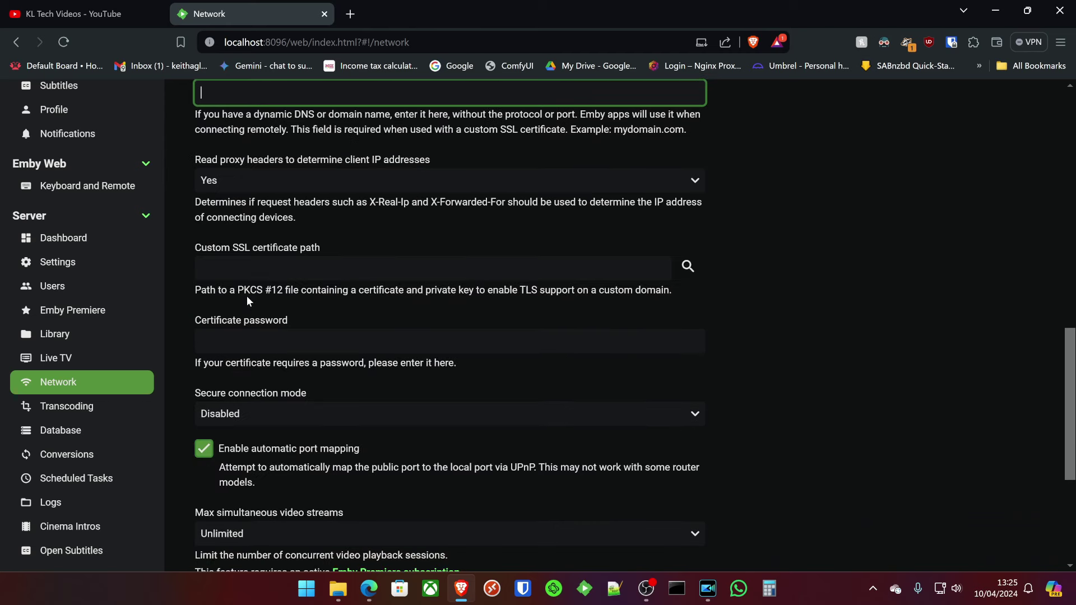
pyautogui.click(263, 270)
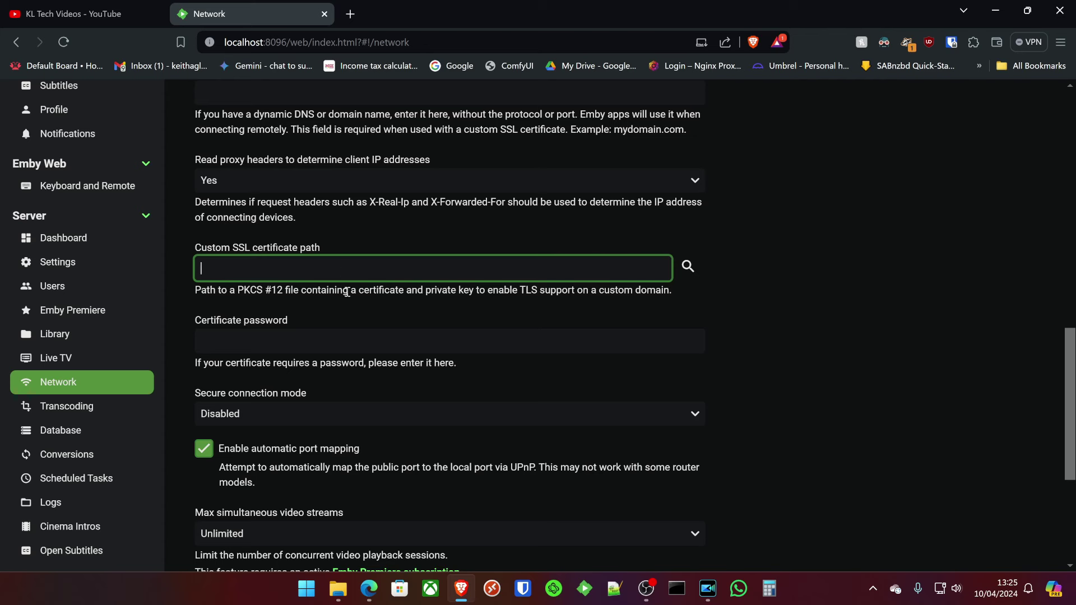
pyautogui.click(263, 344)
pyautogui.scroll(-3, 305, 350)
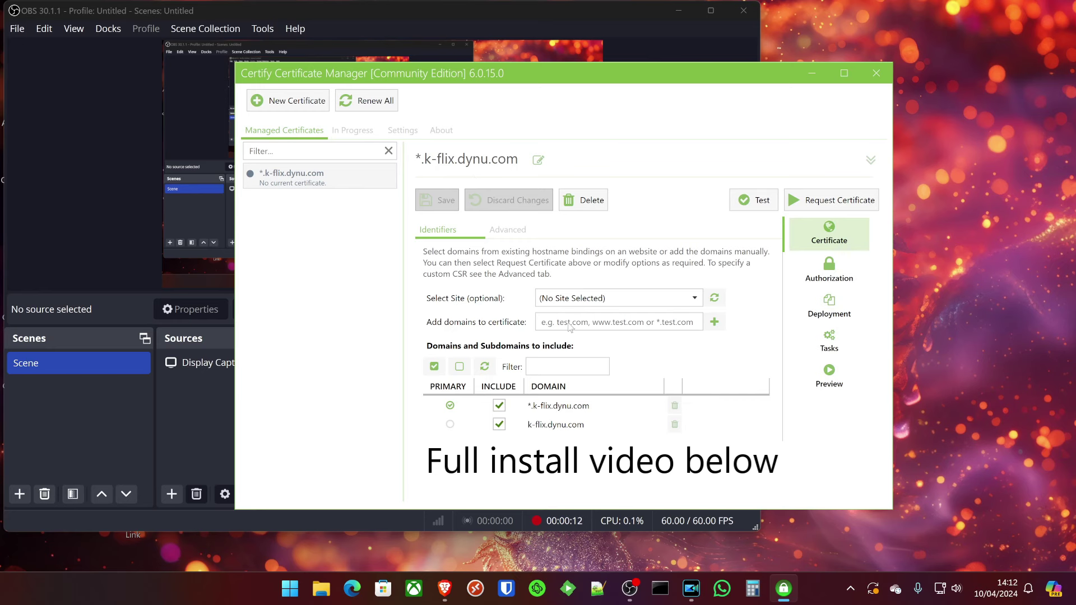
# Select the *.k-flix.dynu.com certificate entry and show its Tasks settings.
pyautogui.click(546, 325)
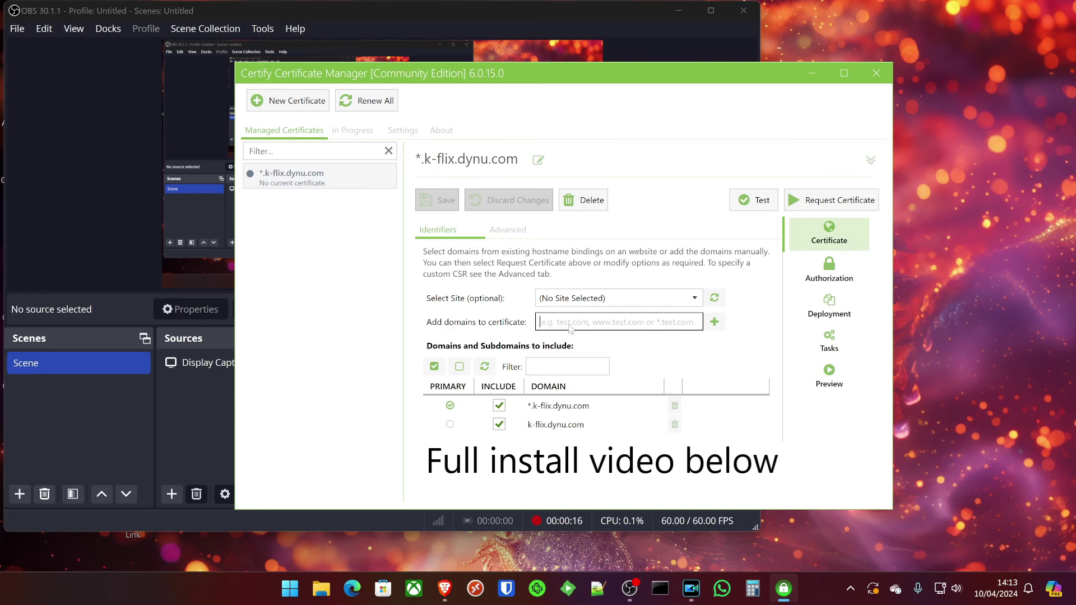
pyautogui.click(541, 410)
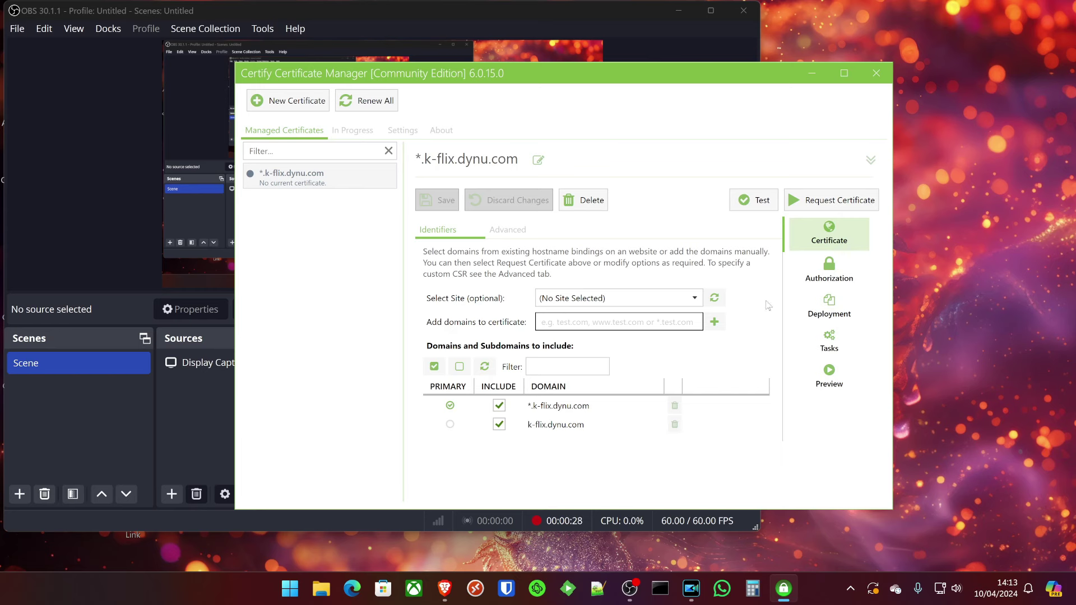
pyautogui.click(835, 346)
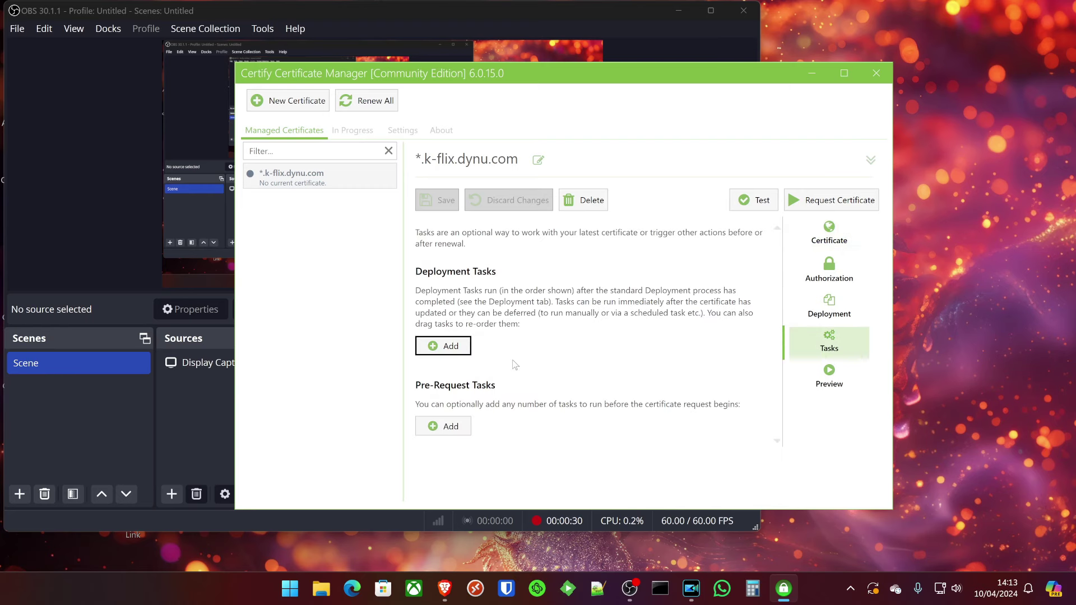
# Add an Export Certificate deployment task and show its Task Parameters for PFX export.
pyautogui.click(442, 346)
pyautogui.scroll(-3, 476, 311)
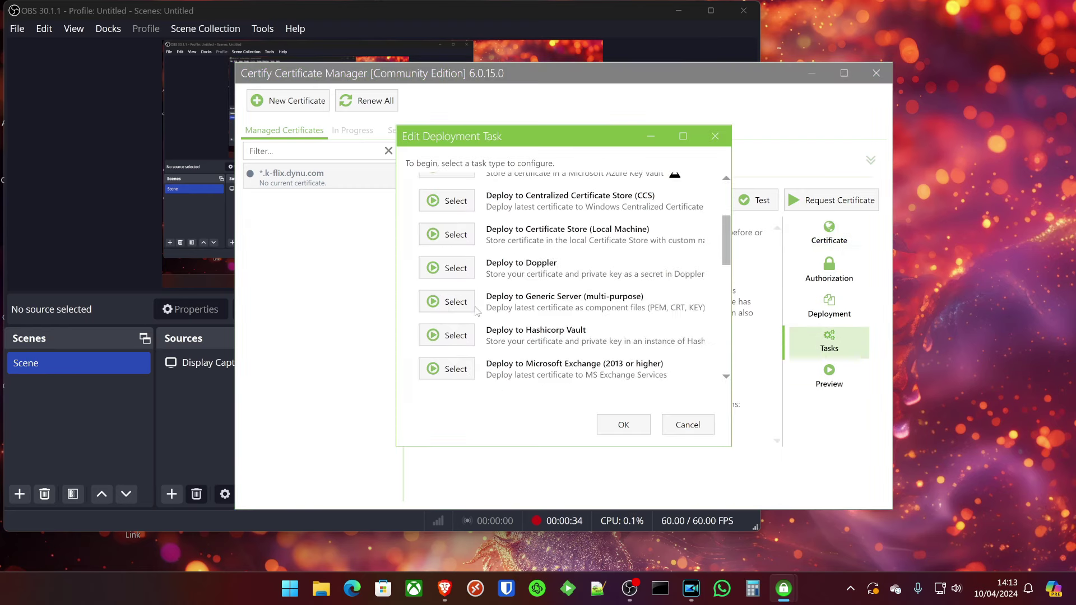
pyautogui.scroll(-9, 477, 311)
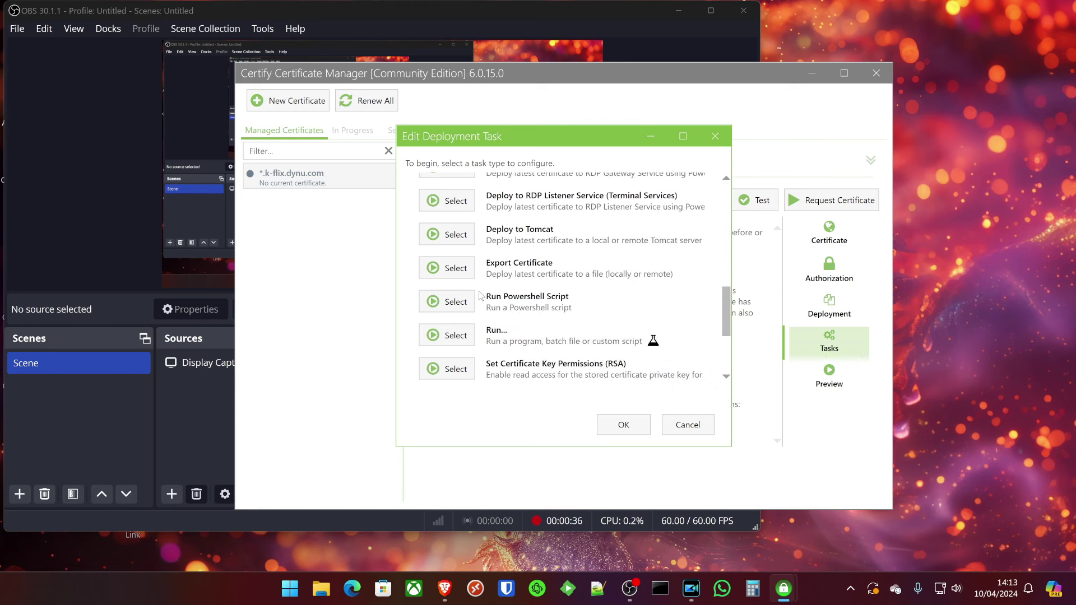
pyautogui.click(456, 268)
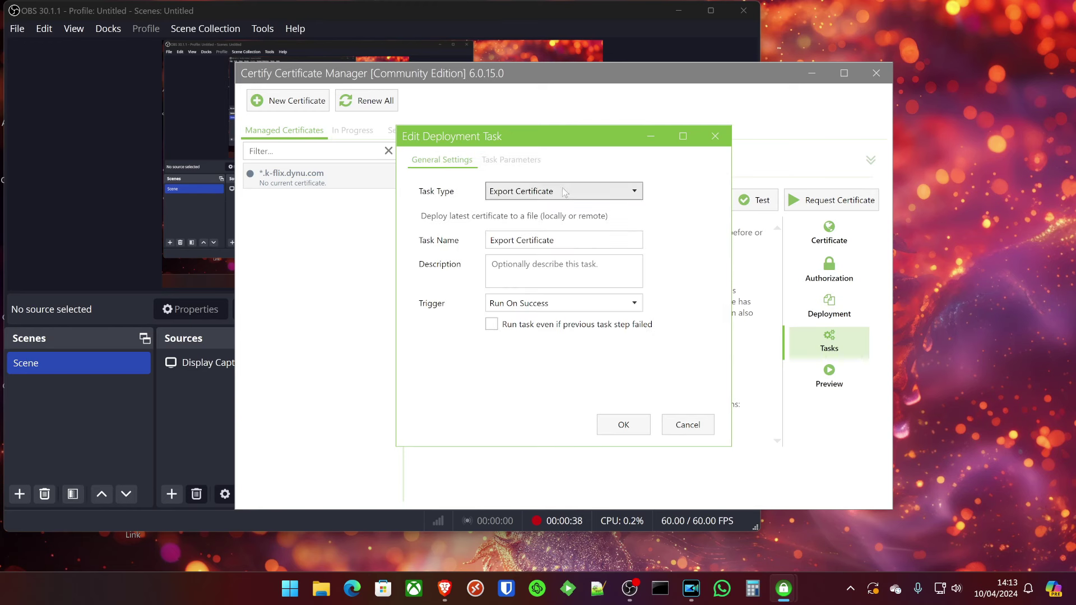
pyautogui.click(500, 163)
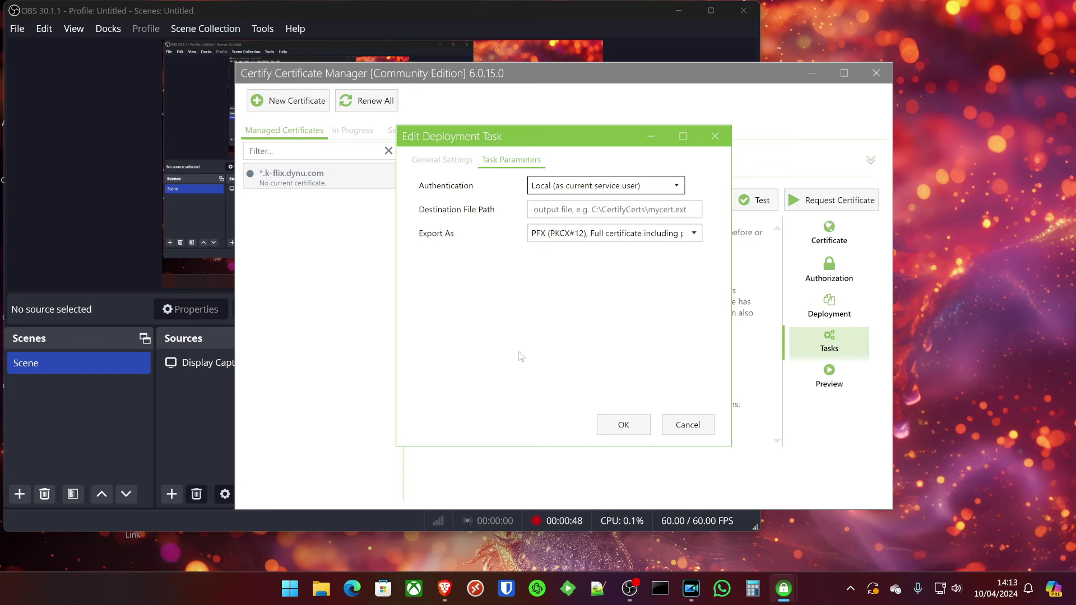
# Open the empty Documents\certs folder in File Explorer and copy its full path.
pyautogui.click(321, 588)
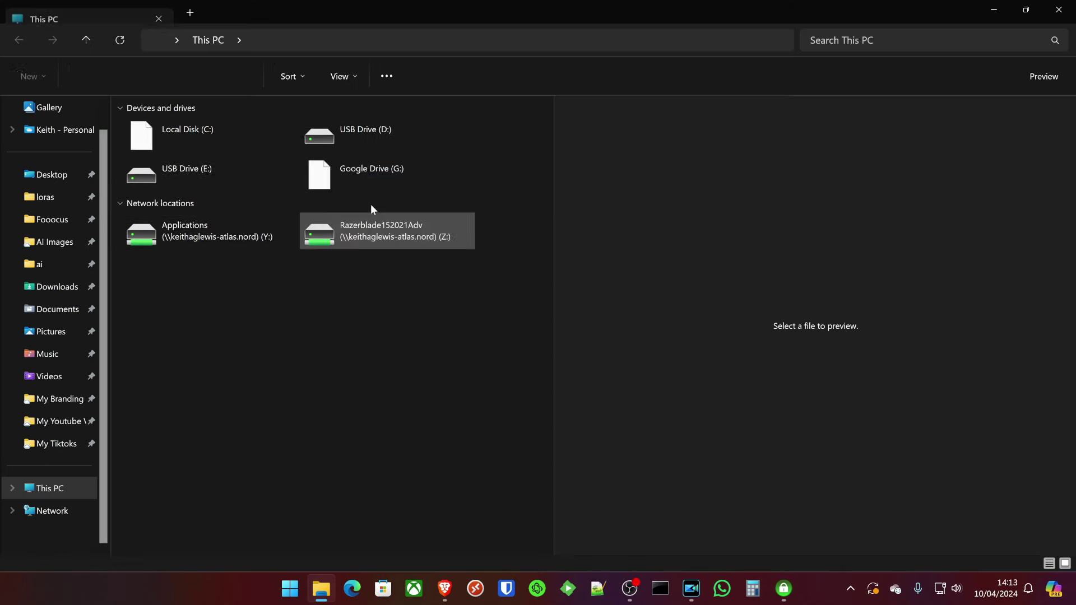
pyautogui.click(82, 308)
pyautogui.doubleClick(234, 243)
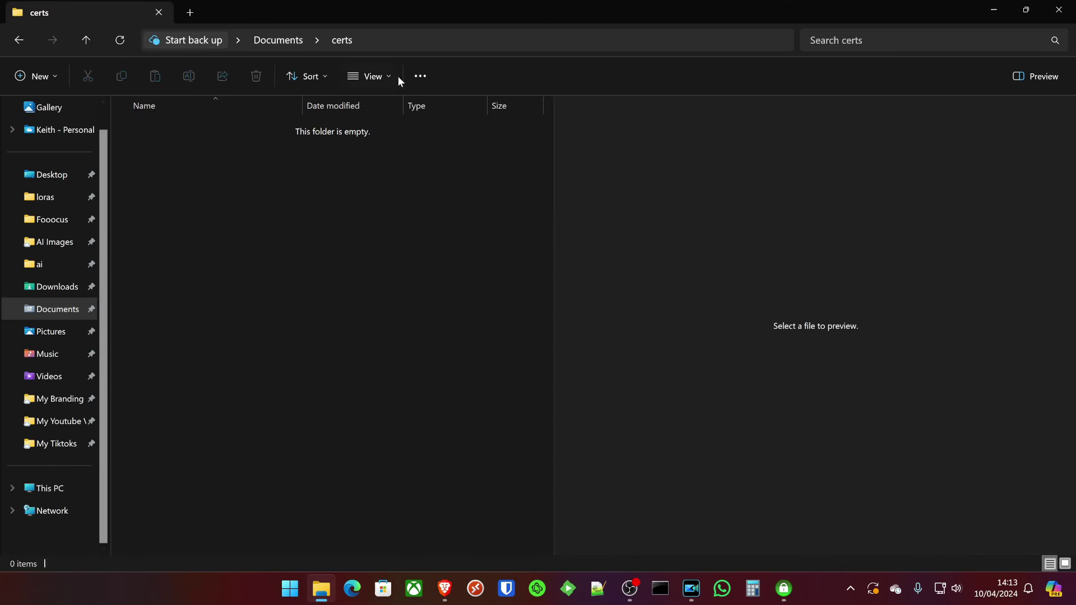
pyautogui.click(393, 40)
pyautogui.hotkey('ctrl', 'c')
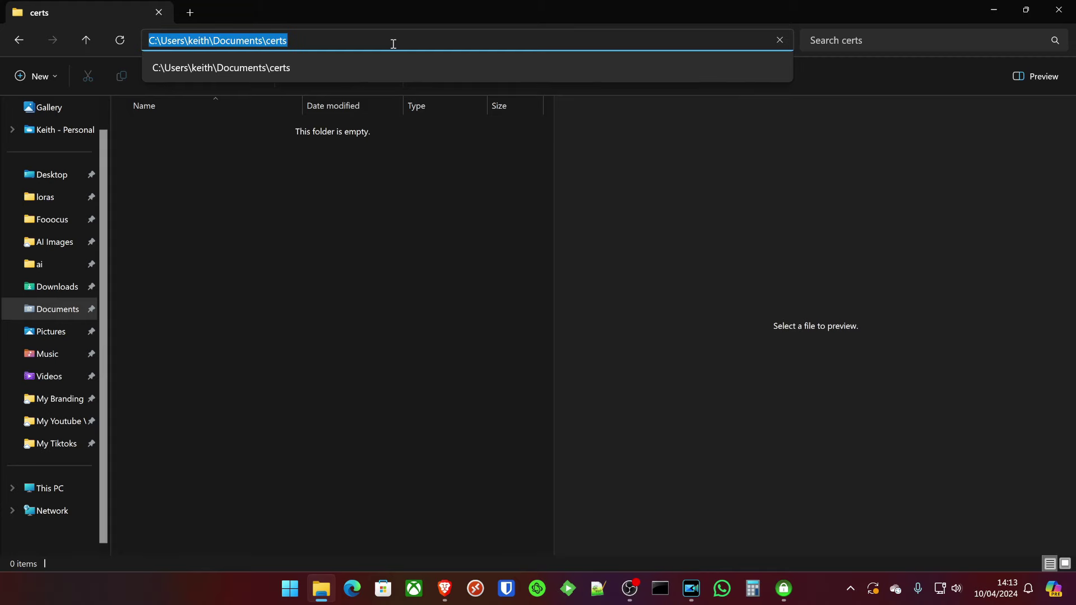
pyautogui.click(400, 88)
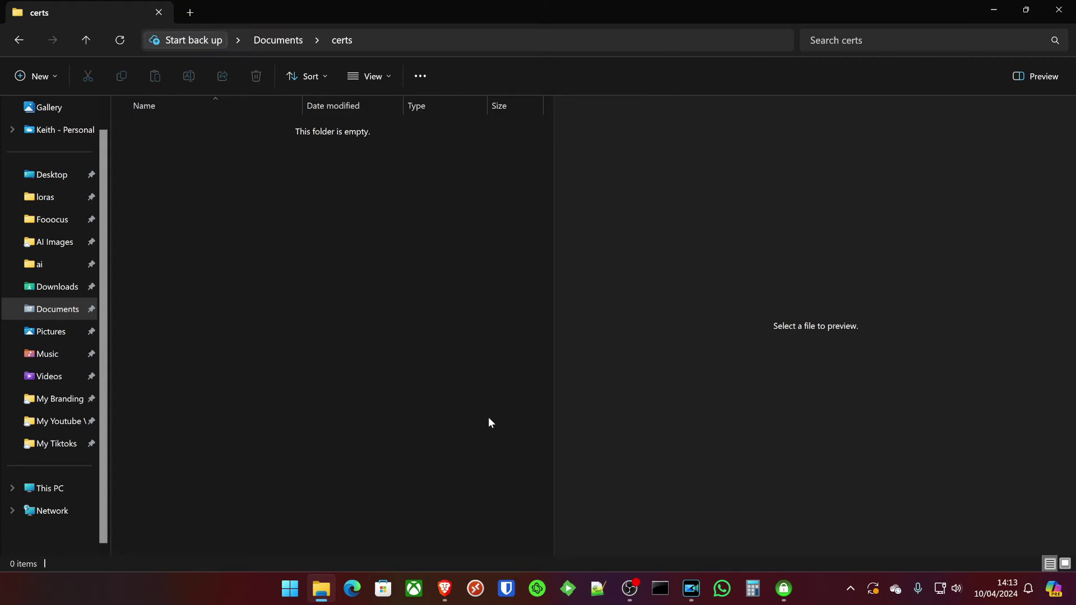
pyautogui.hotkey('alt', 'Tab')
# Set the export Destination File Path to the certs folder plus \embycert.pfx and save the task.
pyautogui.click(558, 208)
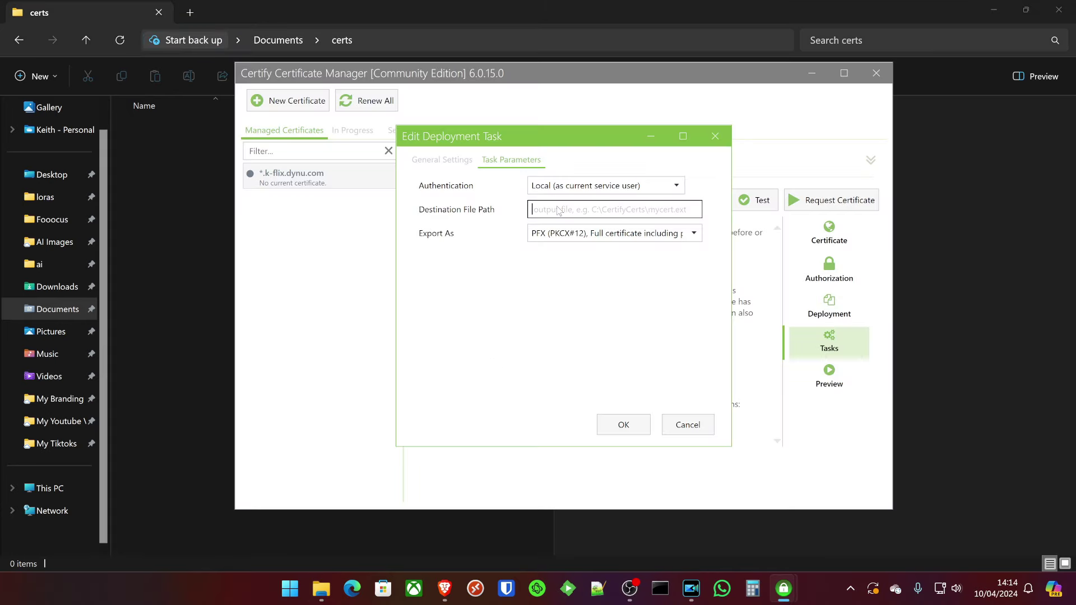
pyautogui.hotkey('ctrl', 'v')
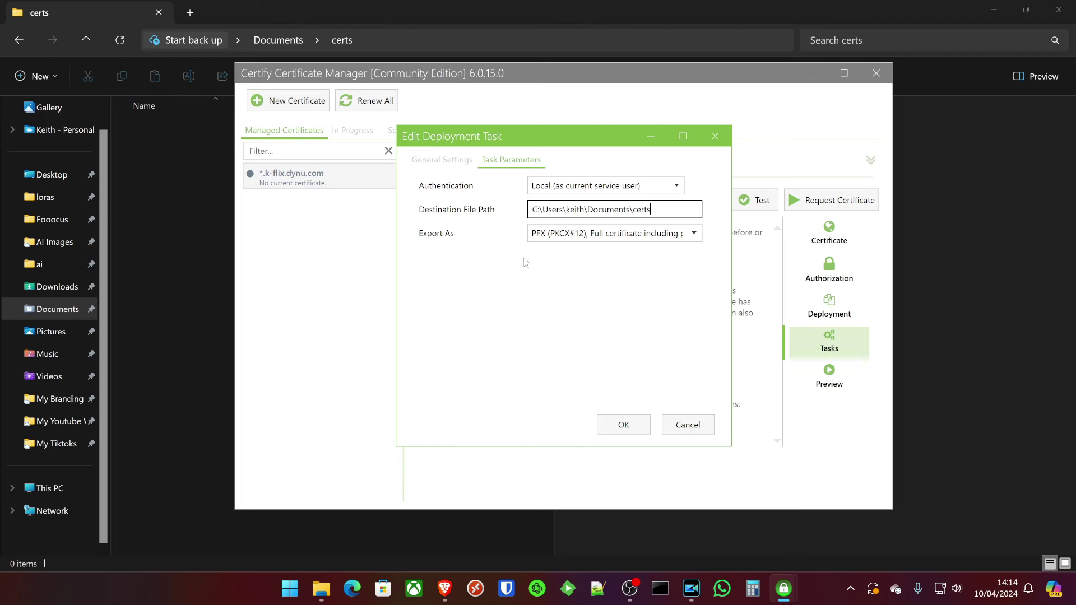
pyautogui.write('\\embycert.pfx')
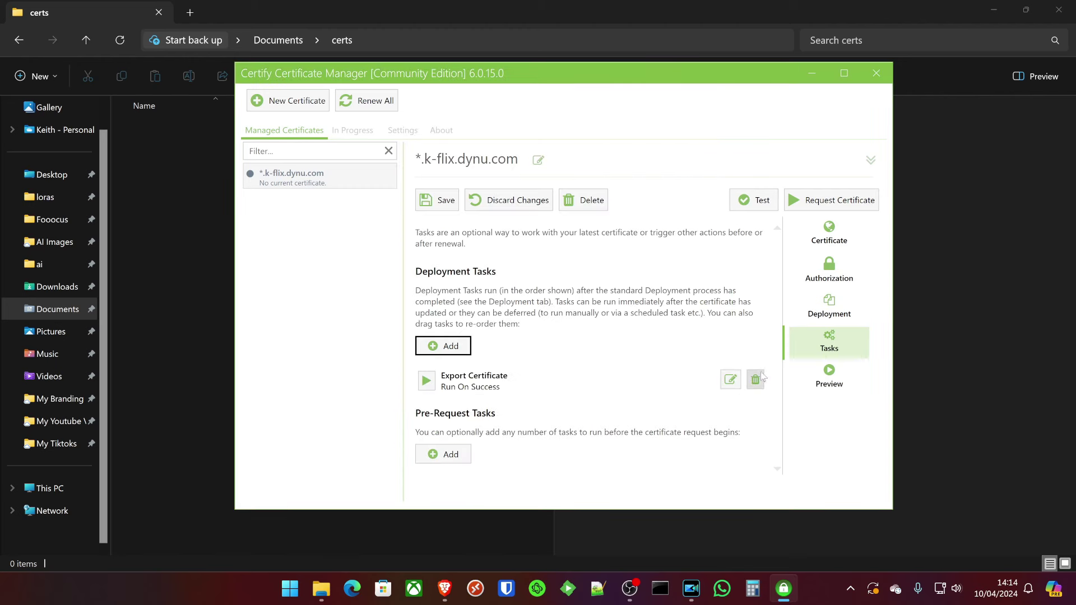
pyautogui.click(434, 199)
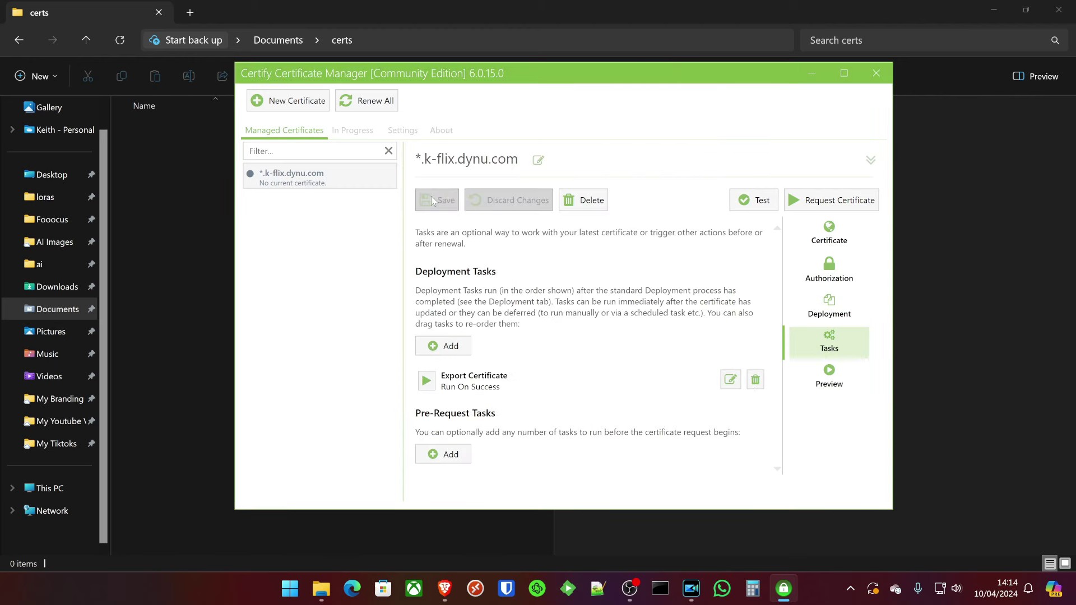
# Request the *.k-flix.dynu.com certificate and go back to Managed Certificates once it succeeds.
pyautogui.click(834, 208)
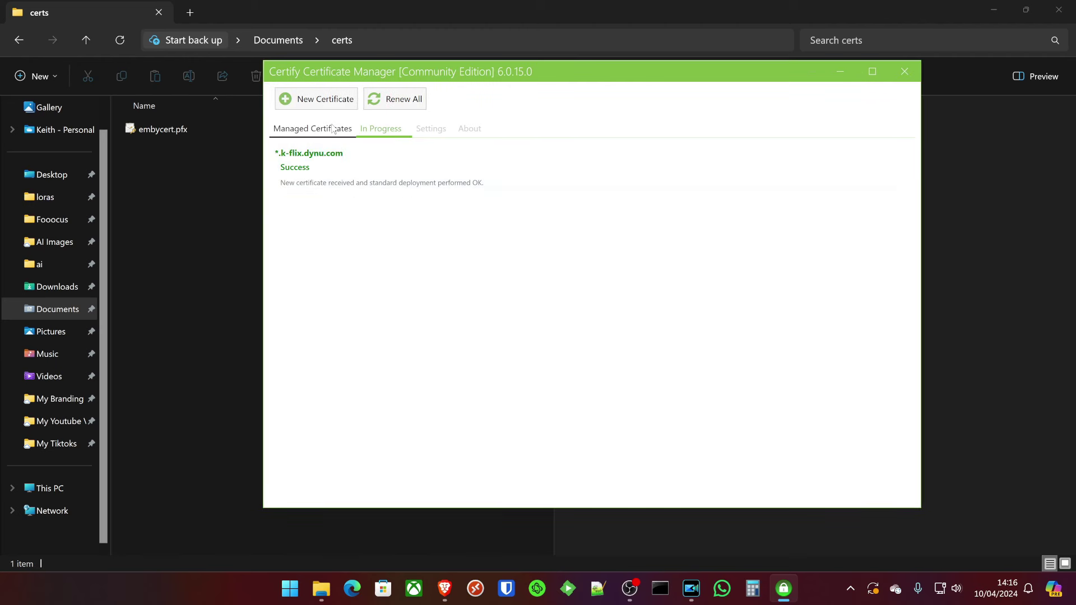
pyautogui.click(333, 128)
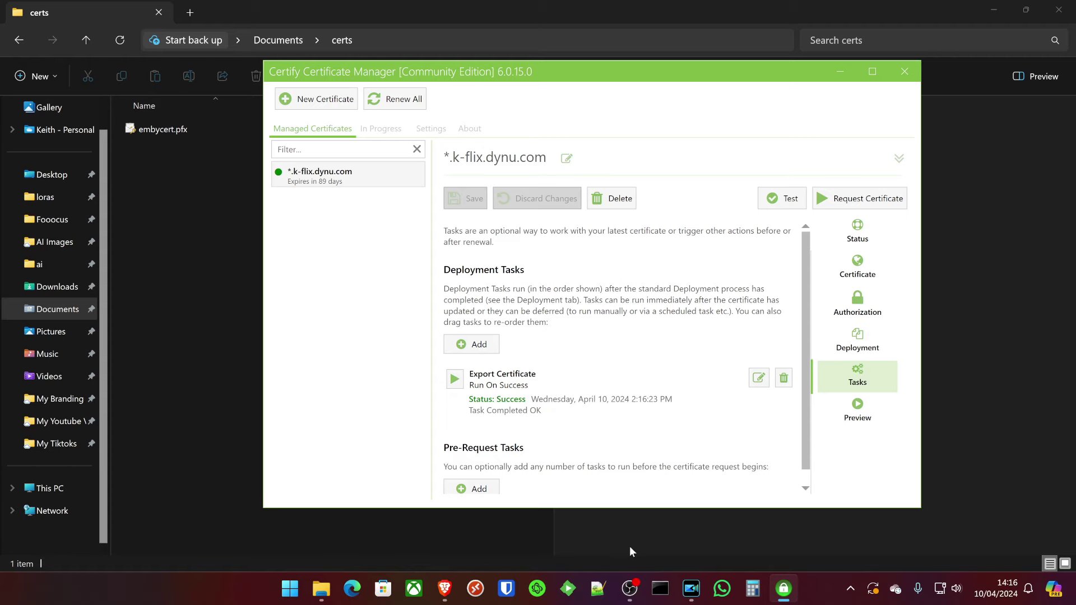
# Switch to the browser and open Emby's Network settings from the dashboard.
pyautogui.click(444, 588)
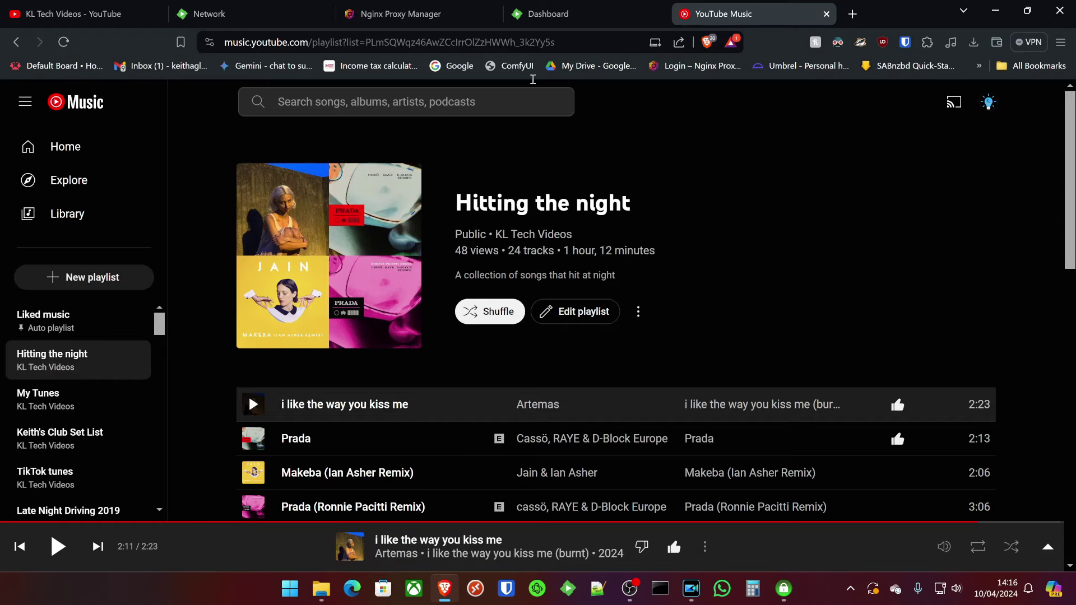
pyautogui.click(573, 6)
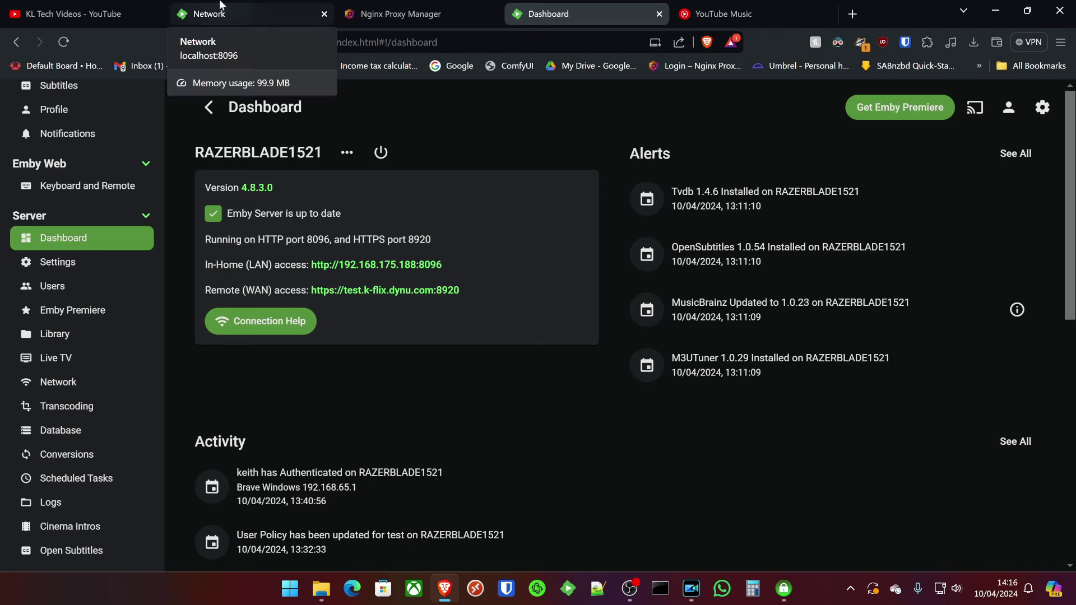
pyautogui.scroll(-3, 84, 305)
pyautogui.click(62, 252)
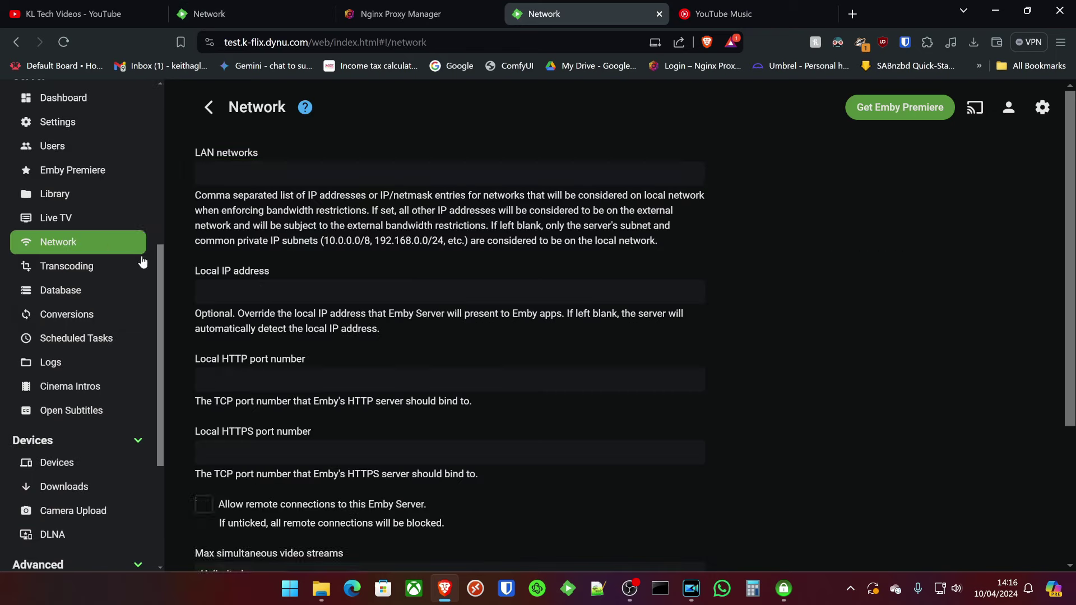
pyautogui.scroll(-5, 331, 307)
pyautogui.scroll(-8, 430, 317)
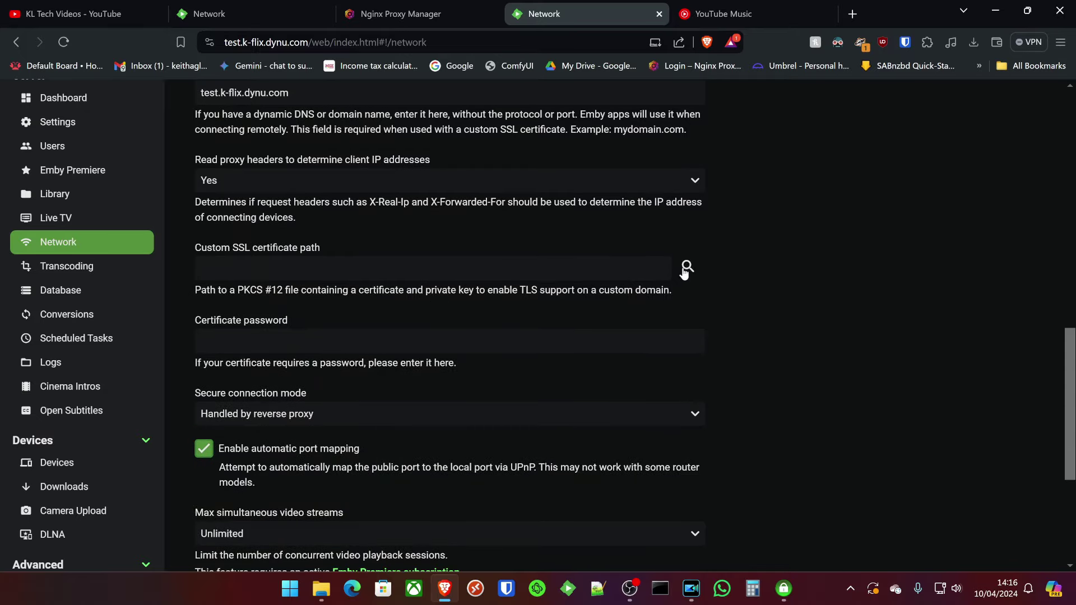
# Browse to Documents\certs and choose embycert.pfx as the custom SSL certificate path.
pyautogui.click(688, 266)
pyautogui.click(387, 319)
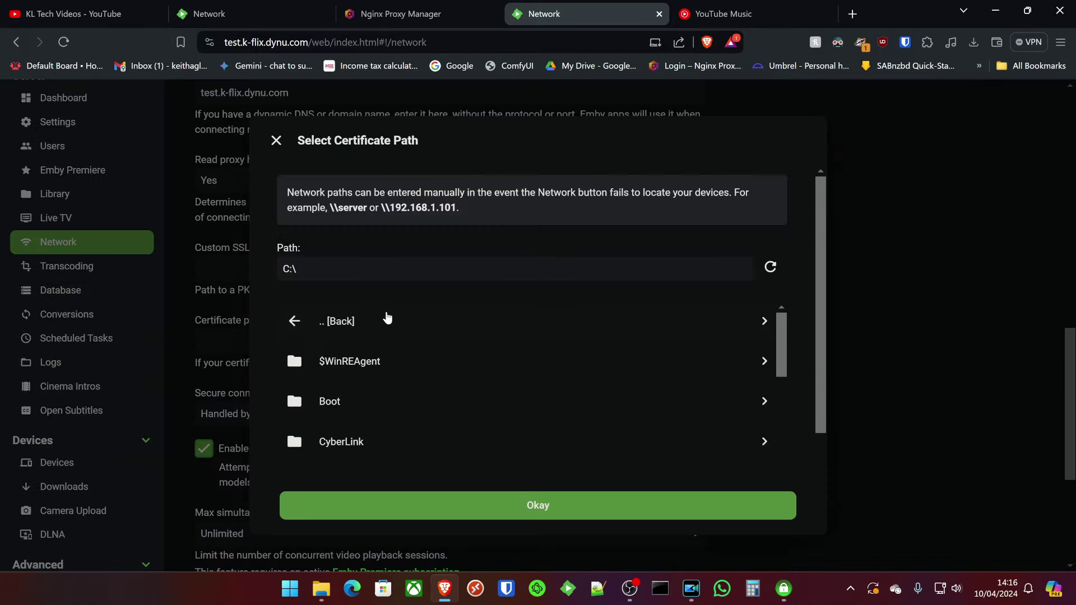
pyautogui.click(310, 315)
pyautogui.click(442, 393)
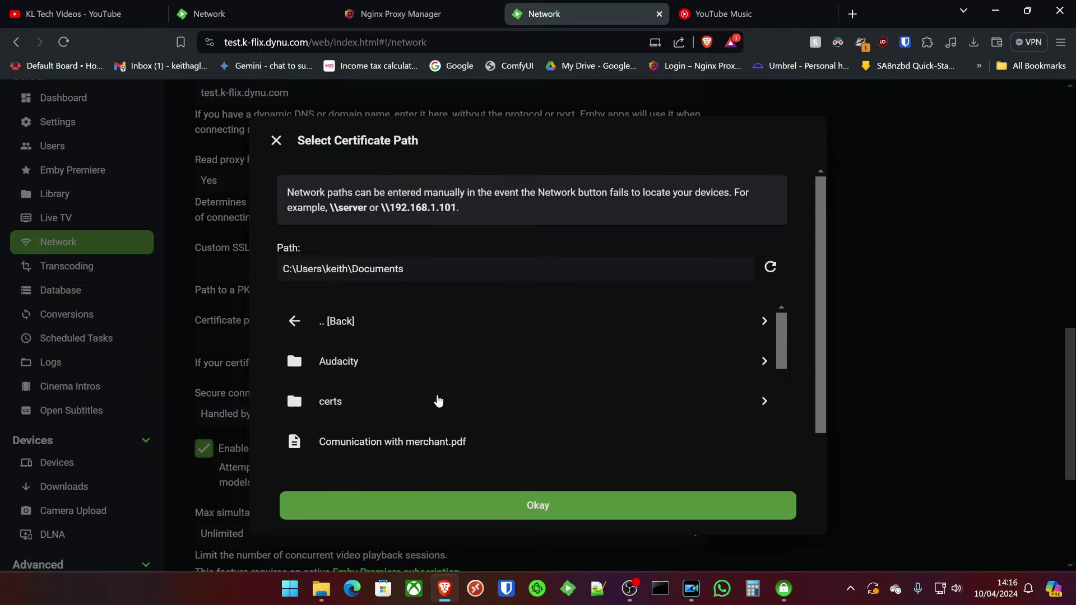
pyautogui.click(359, 403)
pyautogui.click(395, 365)
pyautogui.click(506, 503)
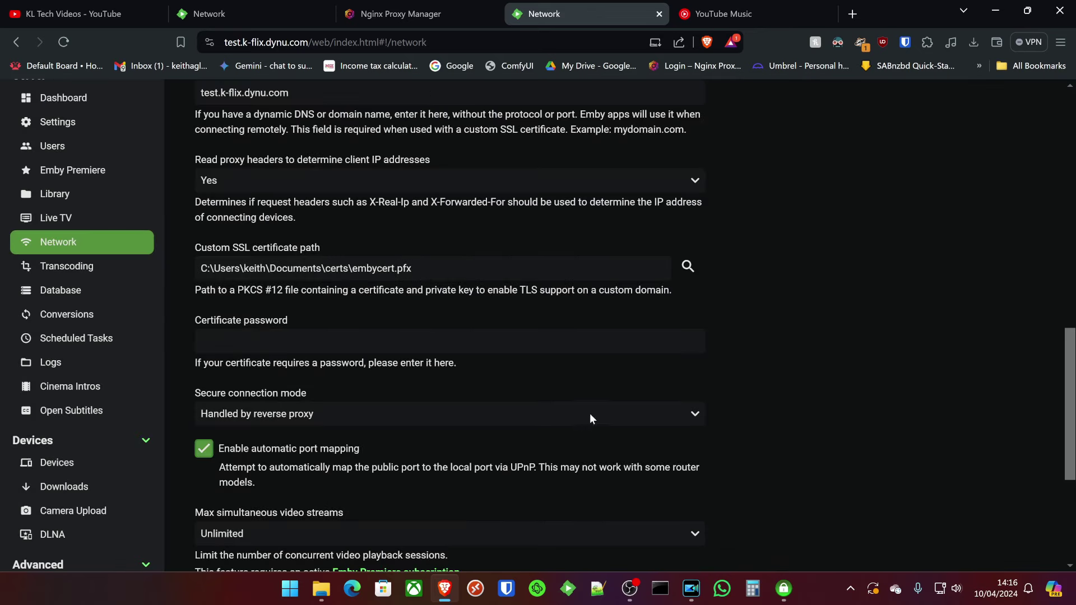
# Set Secure connection mode to 'Required for all remote connections' and save the network settings.
pyautogui.scroll(-1, 253, 344)
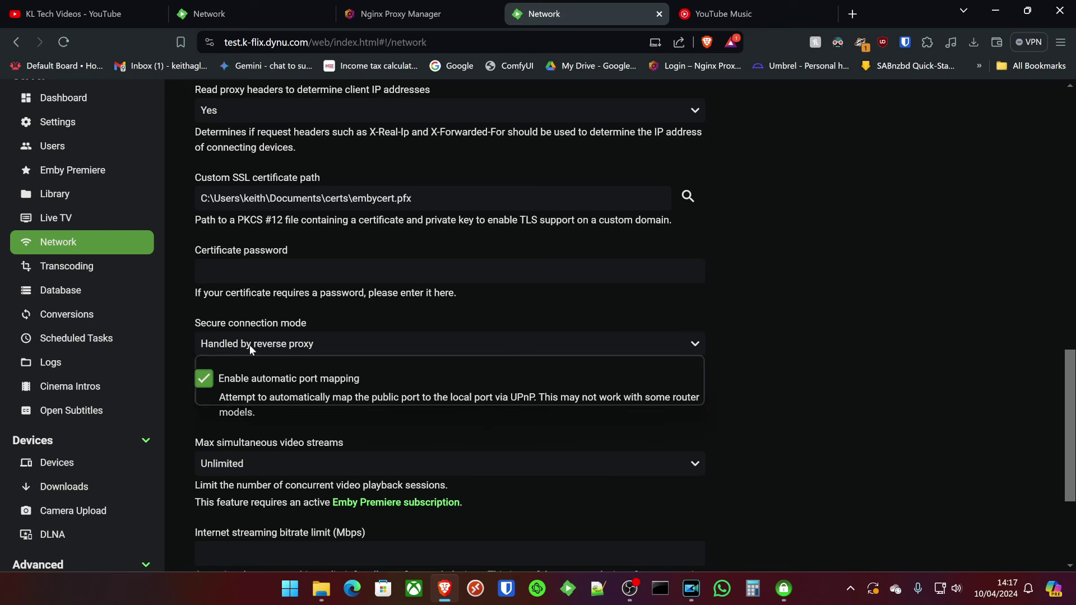
pyautogui.click(250, 345)
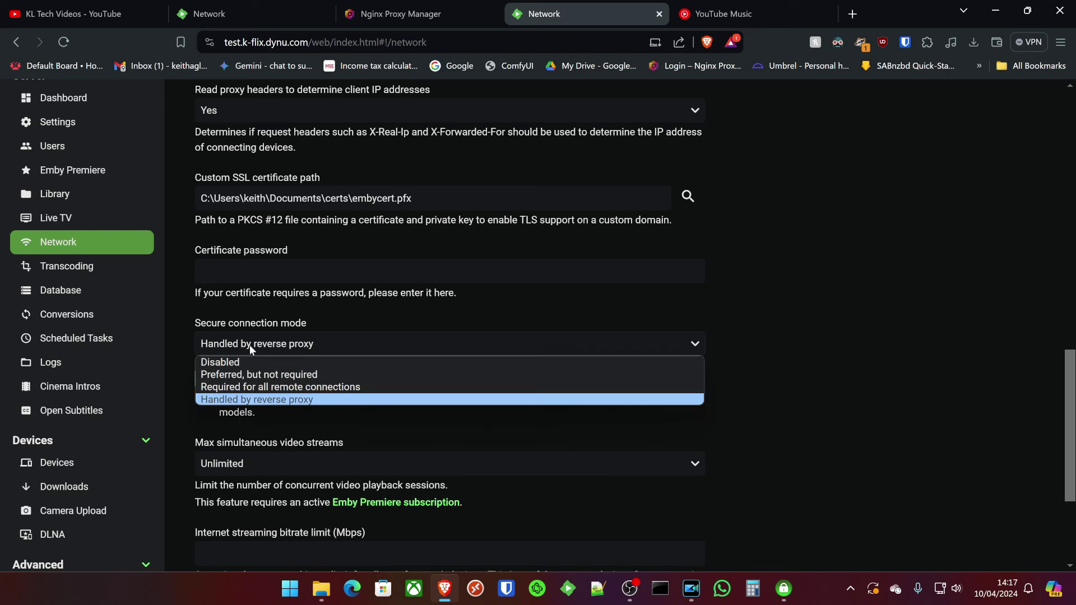
pyautogui.click(299, 388)
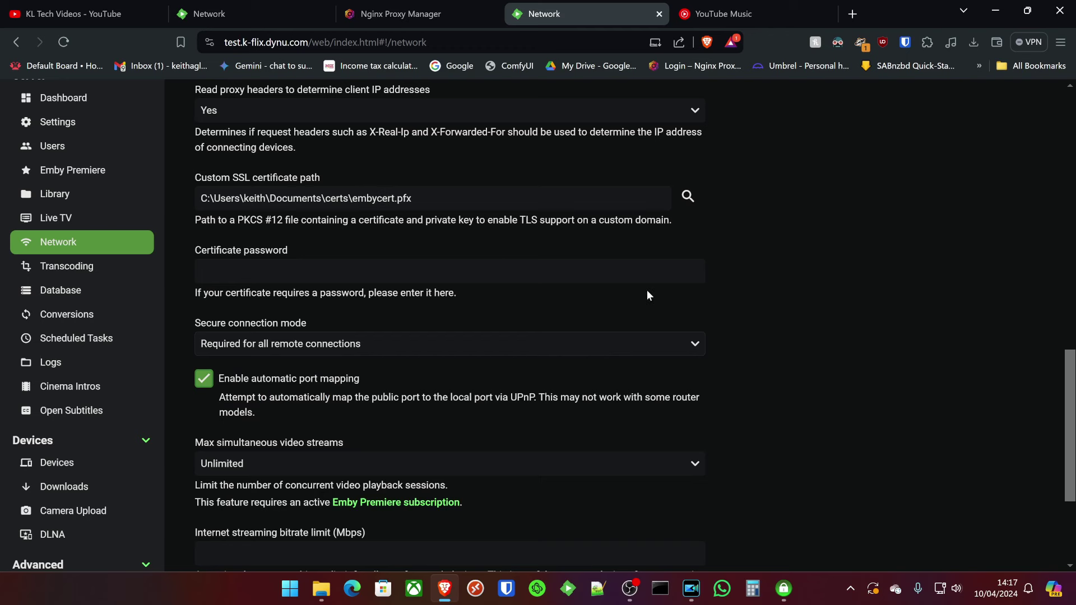
pyautogui.scroll(-3, 646, 294)
pyautogui.click(437, 465)
pyautogui.scroll(3, 87, 450)
pyautogui.scroll(5, 87, 449)
# Restart Emby Server from the Dashboard power menu and close the Certificate Viewer.
pyautogui.click(57, 447)
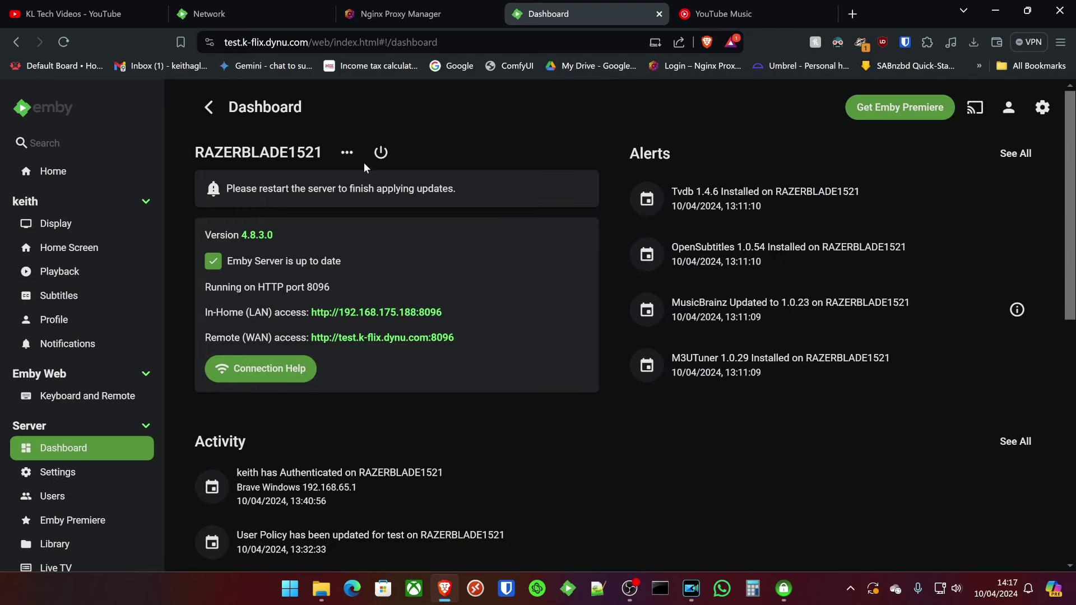
pyautogui.click(381, 154)
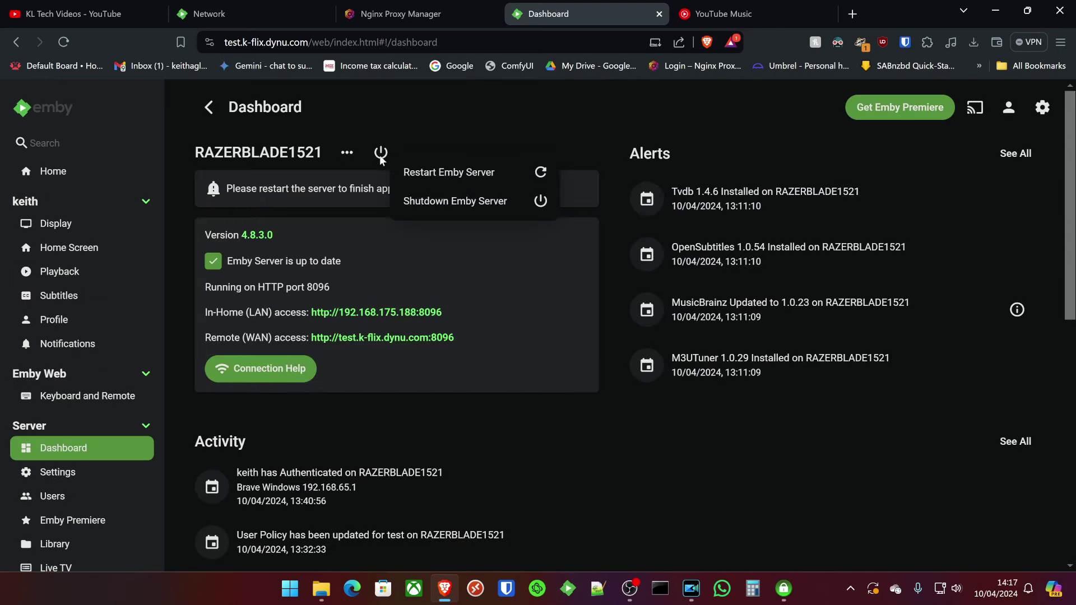
pyautogui.click(421, 183)
pyautogui.click(571, 373)
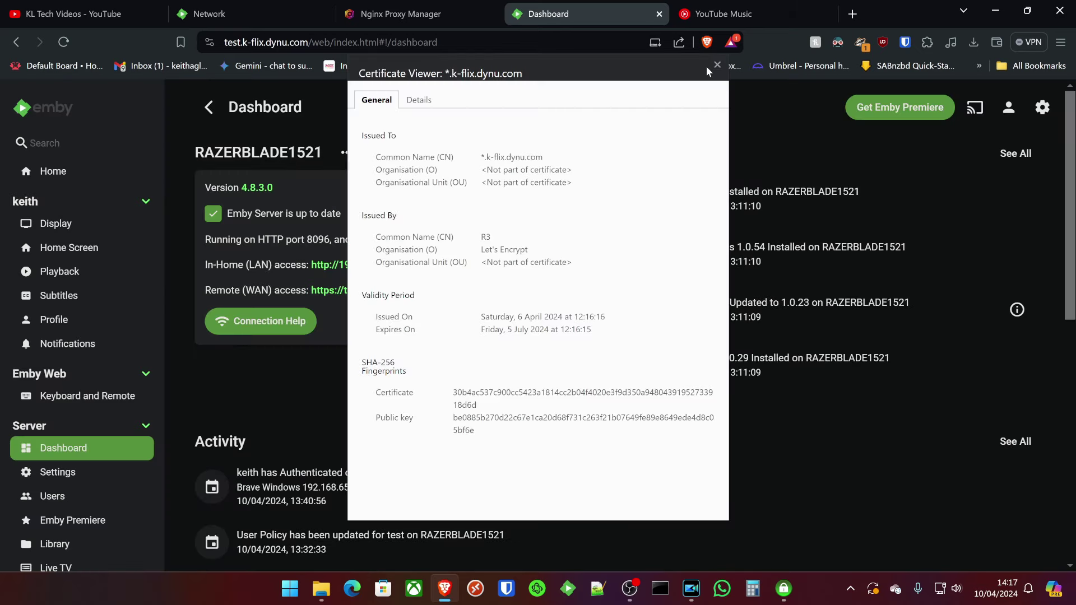
pyautogui.click(716, 64)
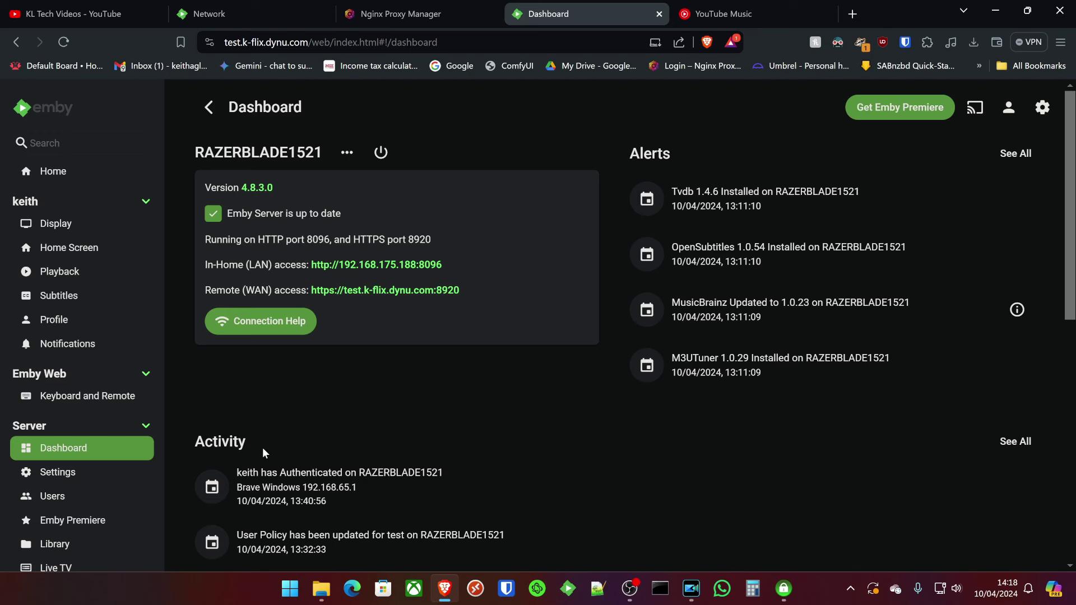
# Clear the custom SSL certificate path, set Secure connection mode to 'Handled by reverse proxy', and save.
pyautogui.scroll(-4, 80, 421)
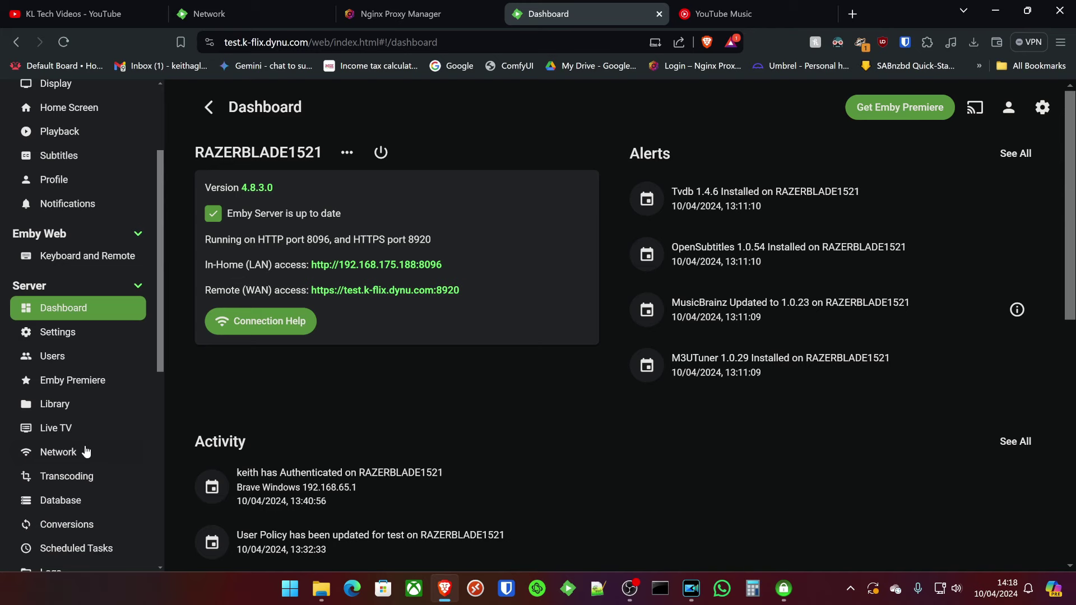
pyautogui.click(77, 387)
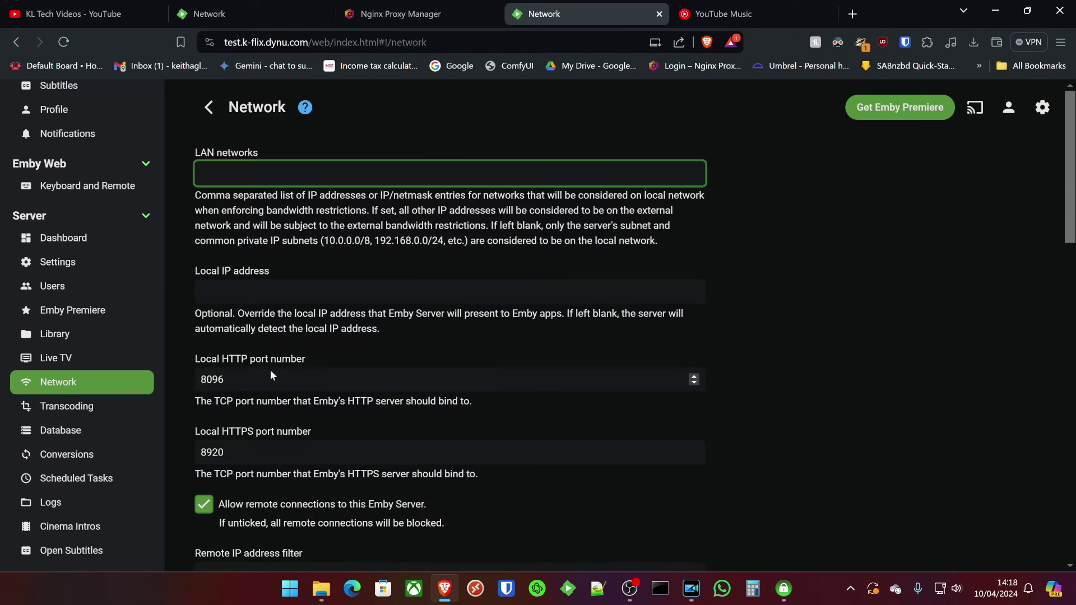
pyautogui.scroll(-4, 416, 459)
pyautogui.scroll(-4, 416, 458)
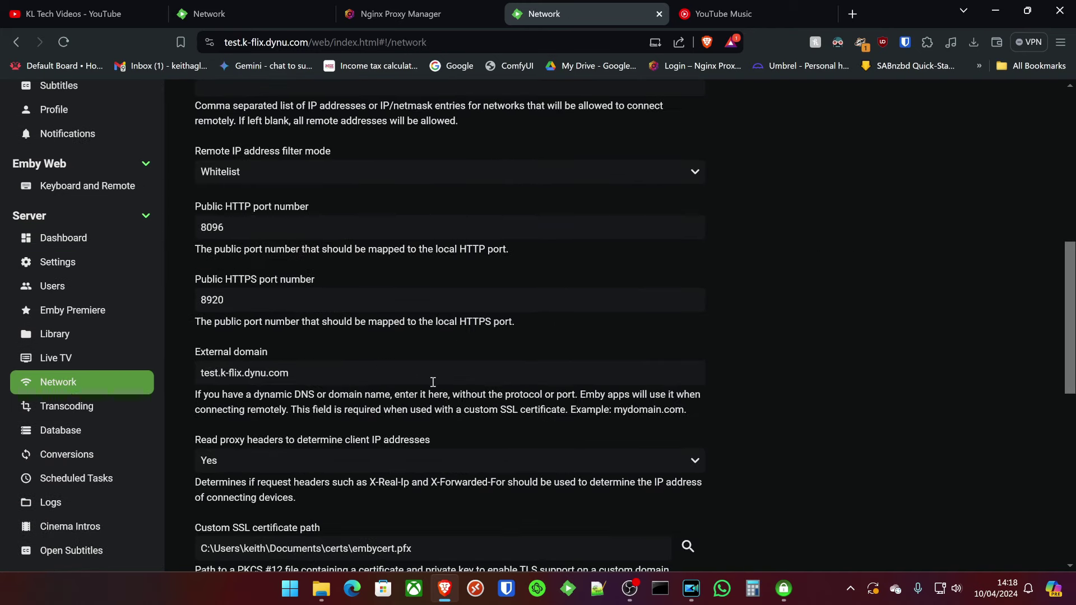
pyautogui.scroll(-3, 341, 395)
pyautogui.tripleClick(453, 338)
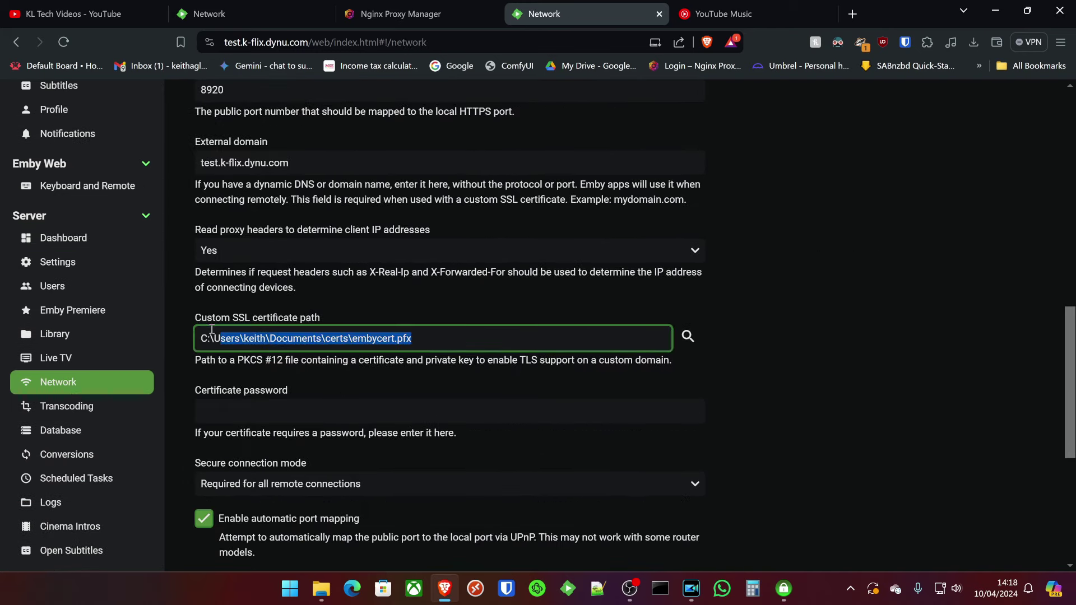
pyautogui.press('Delete')
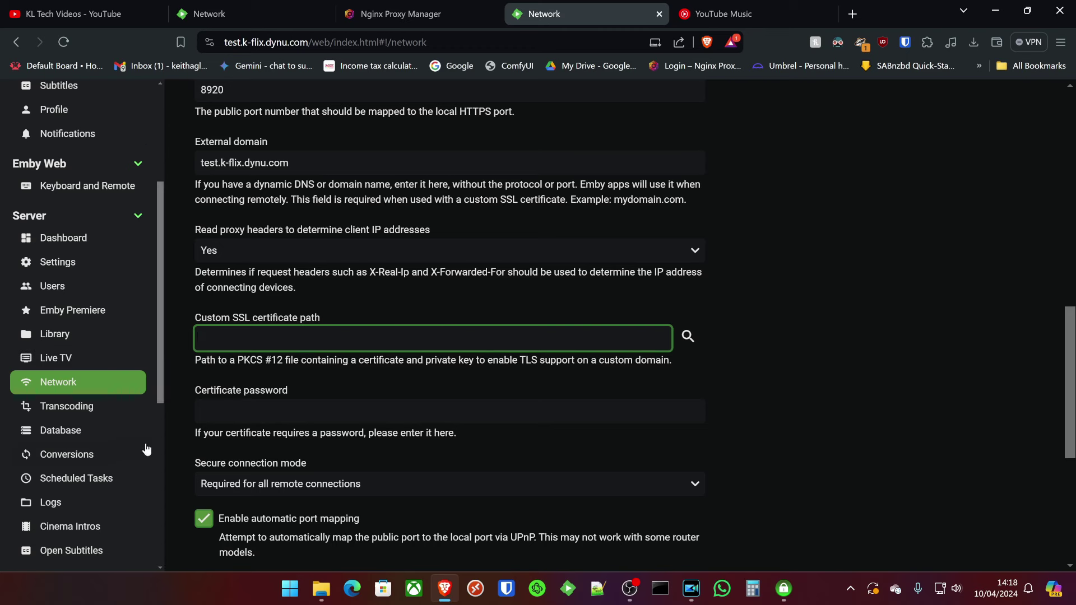
pyautogui.click(324, 482)
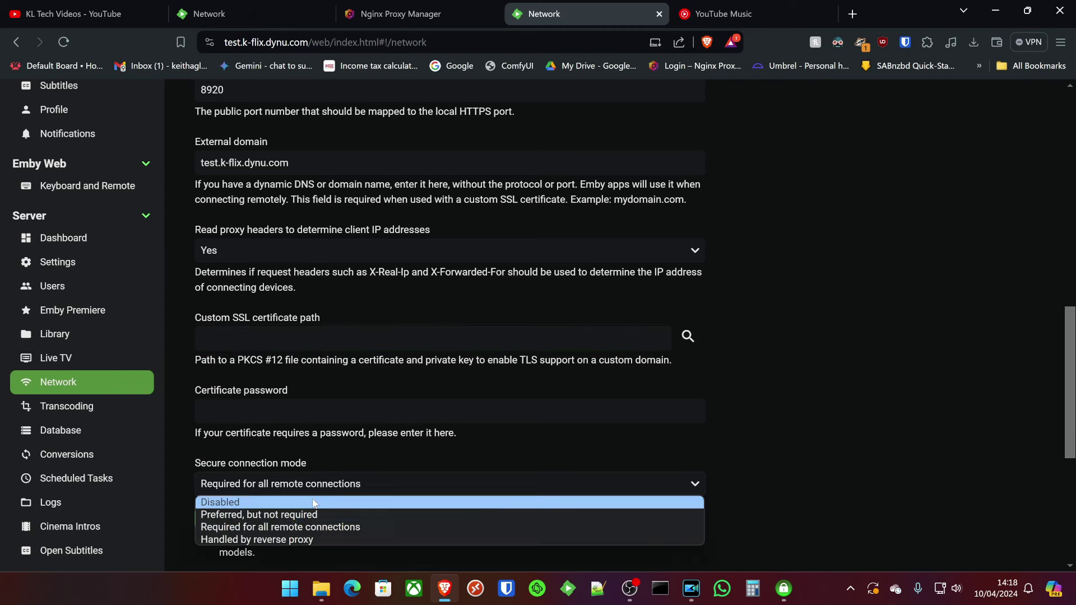
pyautogui.click(259, 541)
pyautogui.scroll(-5, 280, 456)
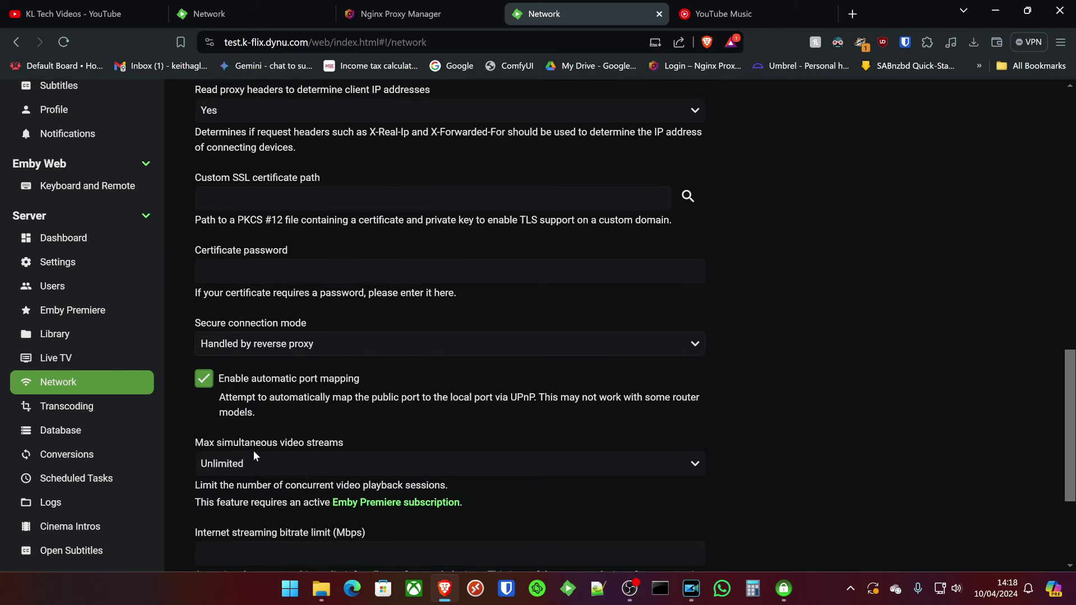
pyautogui.click(329, 467)
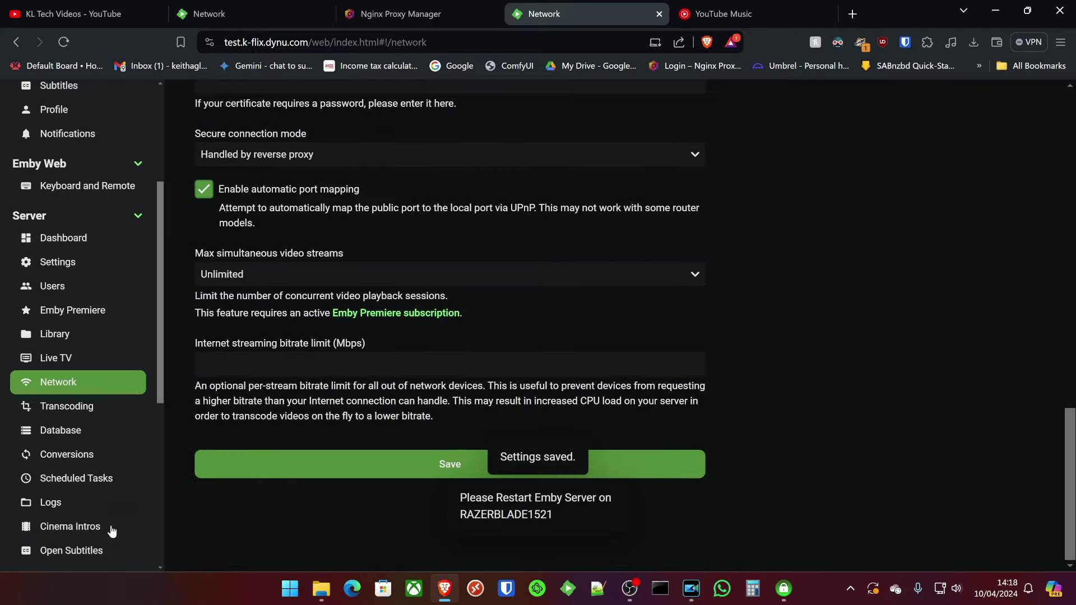
# From the Dashboard power menu, choose Restart Emby Server and confirm the restart.
pyautogui.click(85, 239)
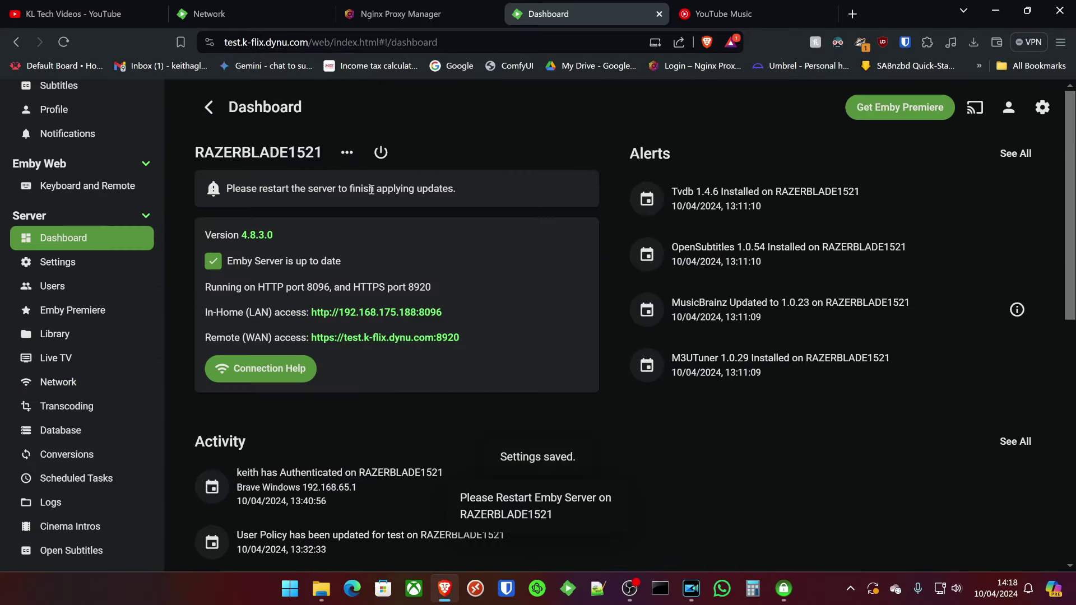
pyautogui.click(381, 152)
pyautogui.click(451, 171)
pyautogui.click(573, 367)
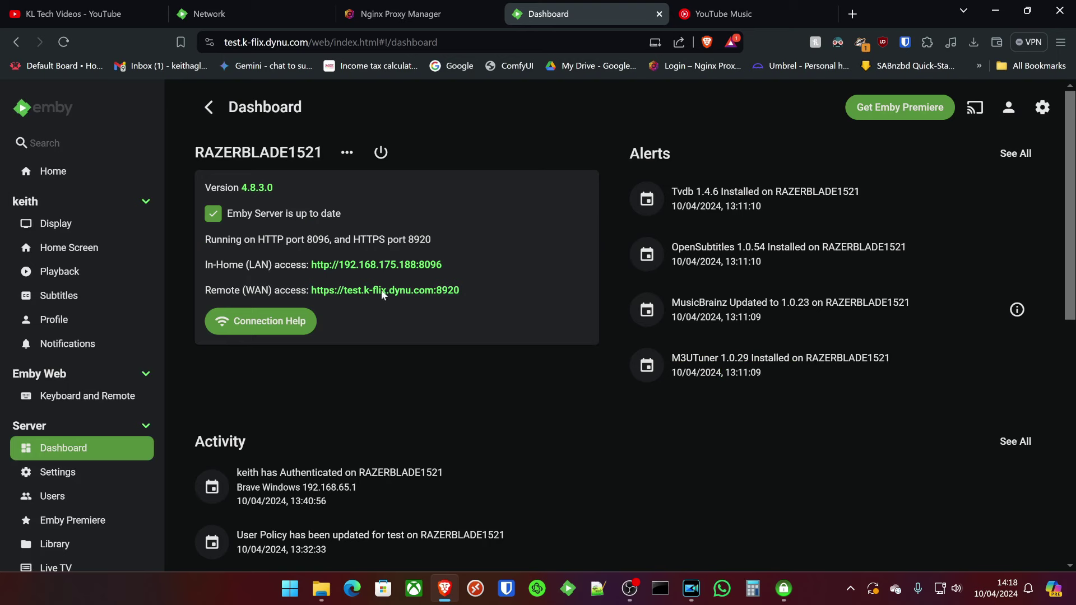
pyautogui.scroll(-3, 22, 519)
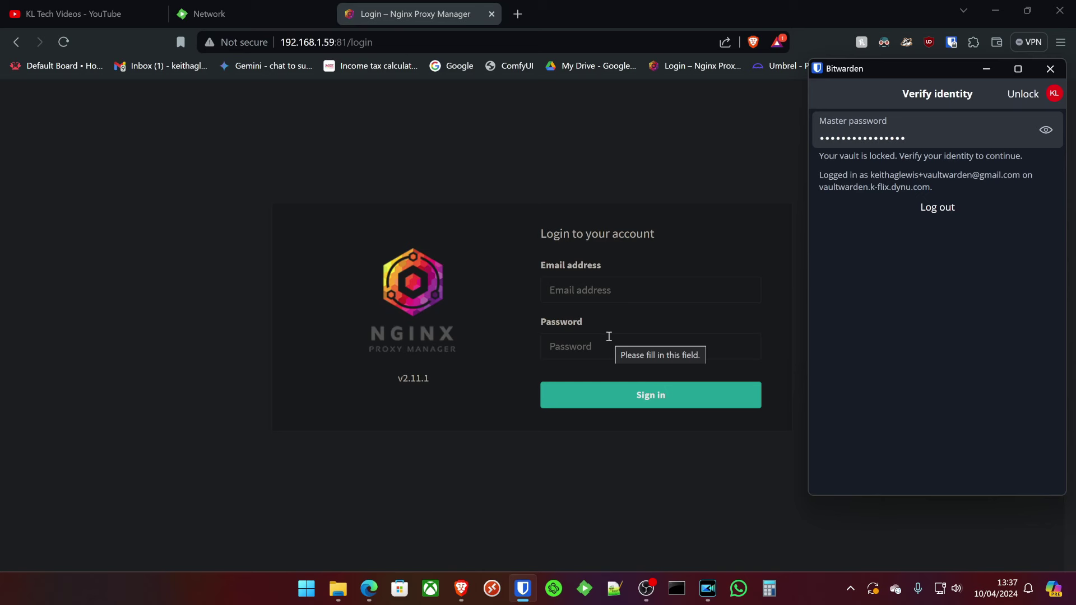
# Sign in to Nginx Proxy Manager with autofilled credentials and save the test.k-flix.dynu.com proxy host.
pyautogui.press('Return')
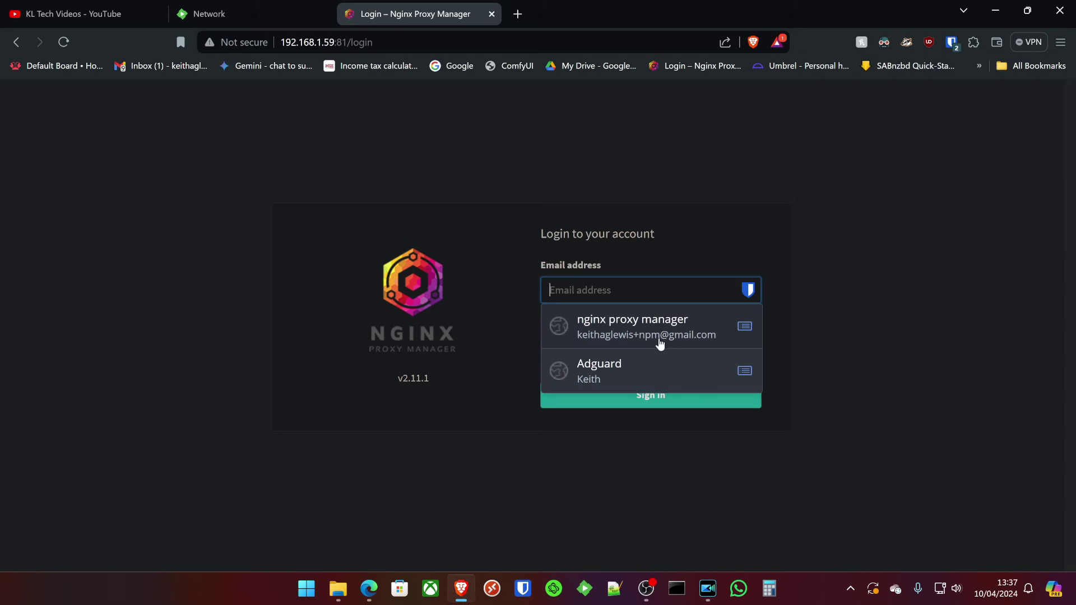
pyautogui.click(641, 343)
pyautogui.click(603, 186)
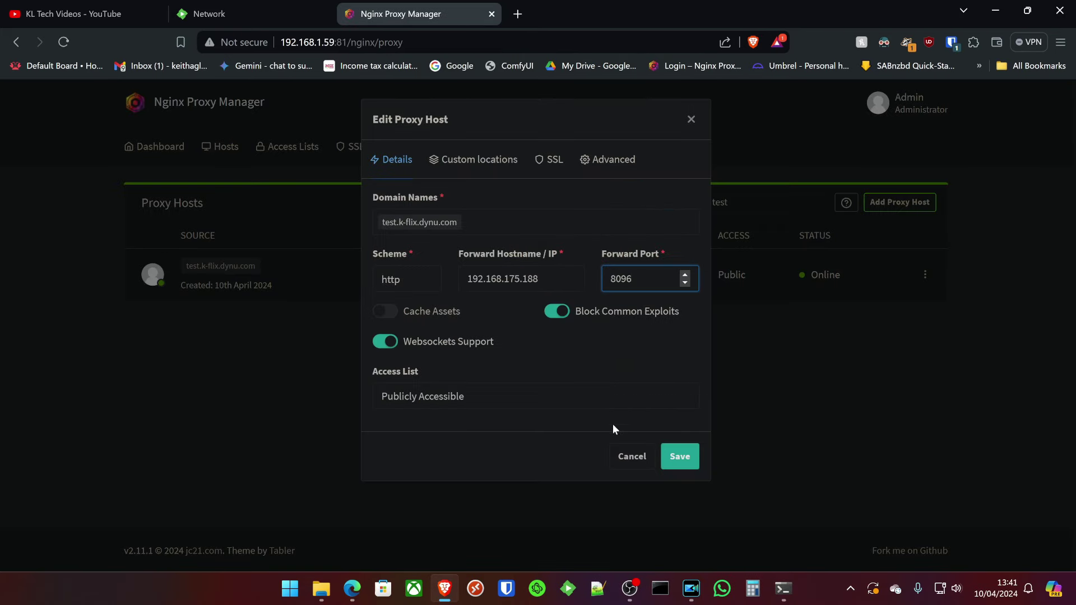
pyautogui.click(684, 458)
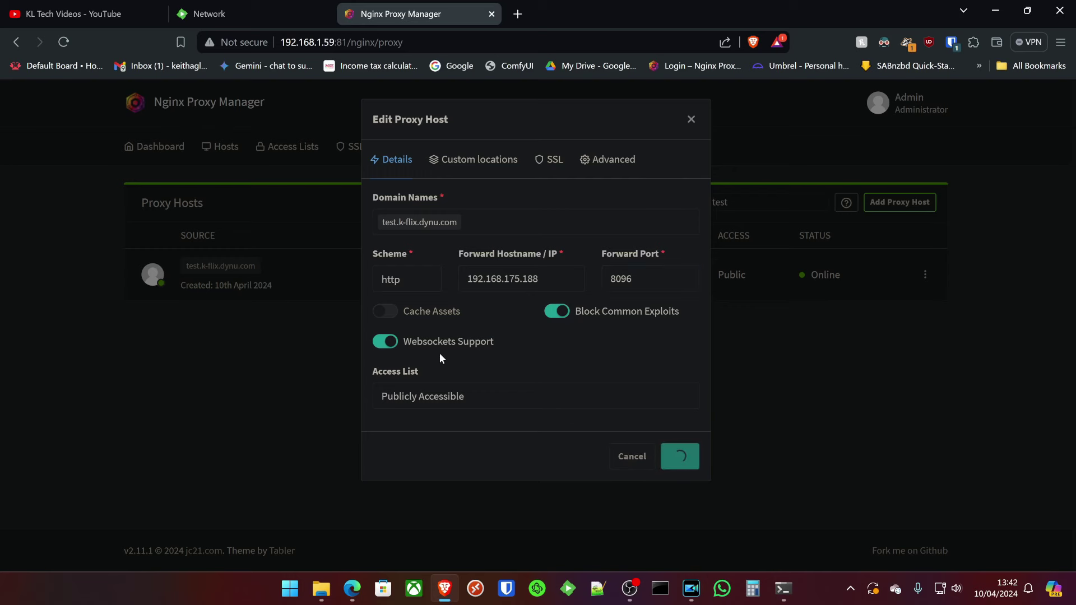
# Open test.k-flix.dynu.com in a new tab, then review the host's Custom locations, Advanced and SSL settings unchanged.
pyautogui.click(212, 265)
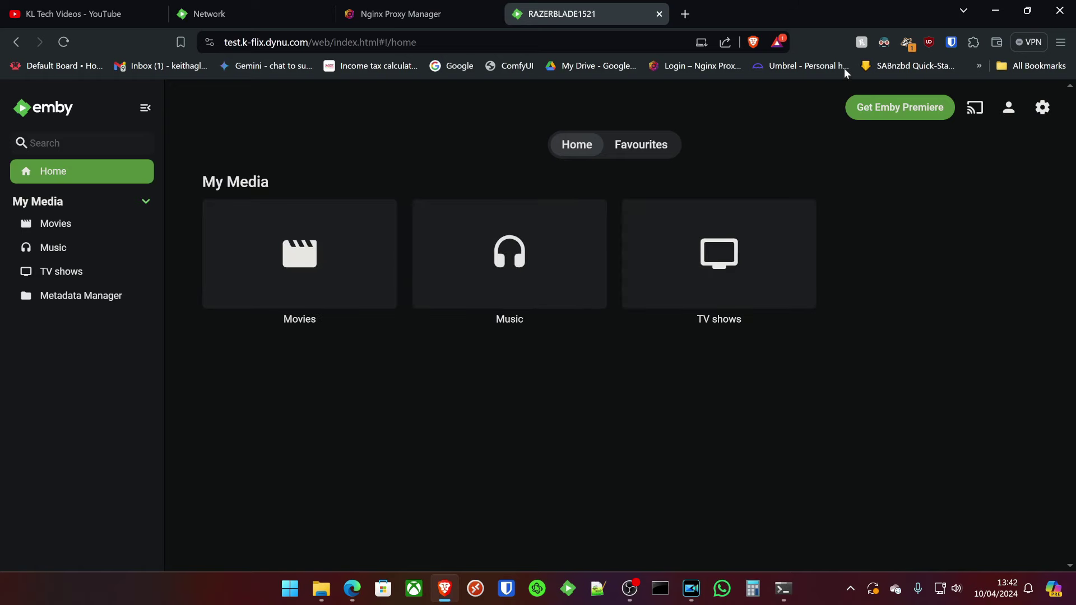
pyautogui.click(437, 10)
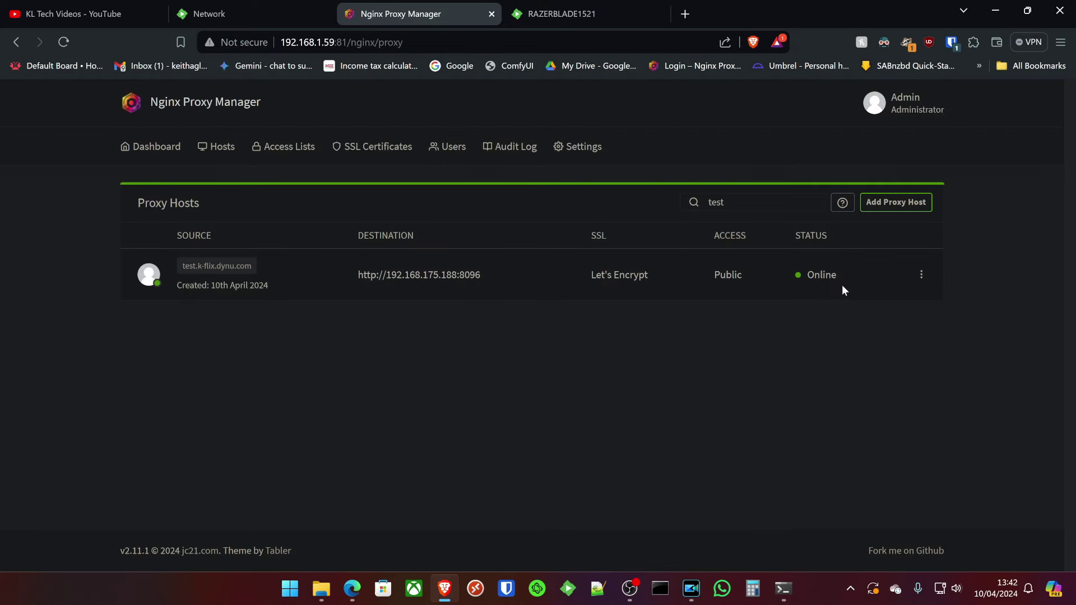
pyautogui.click(922, 275)
pyautogui.click(824, 323)
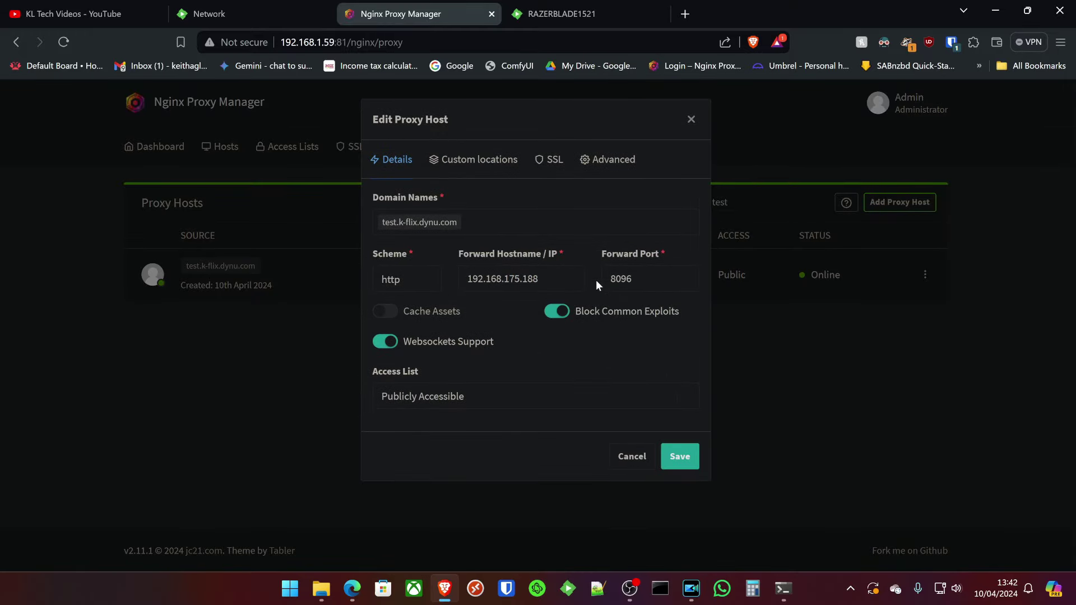
pyautogui.click(476, 159)
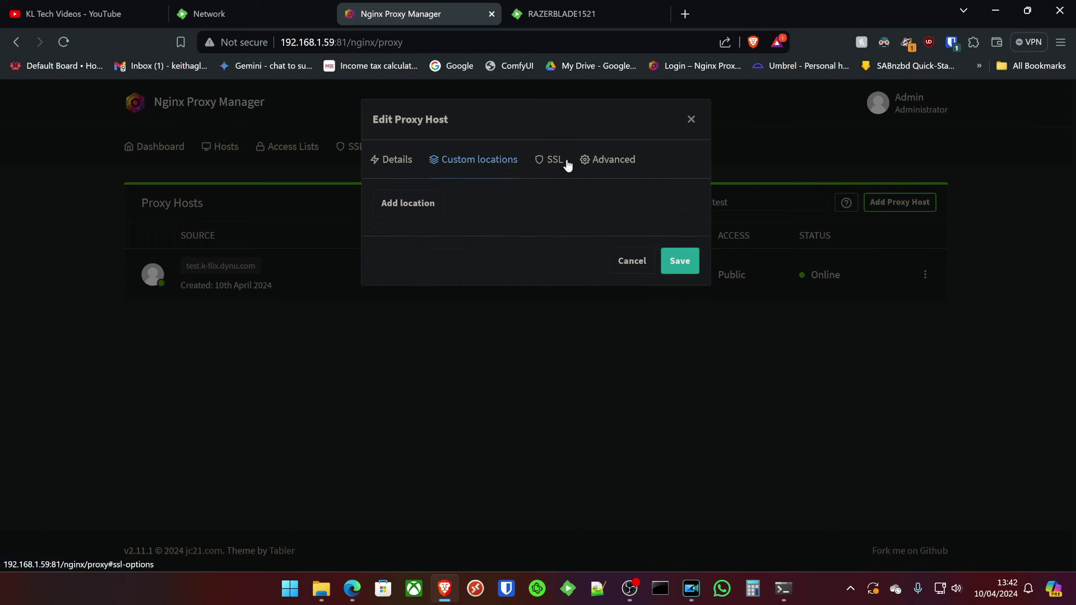
pyautogui.click(594, 160)
pyautogui.click(551, 160)
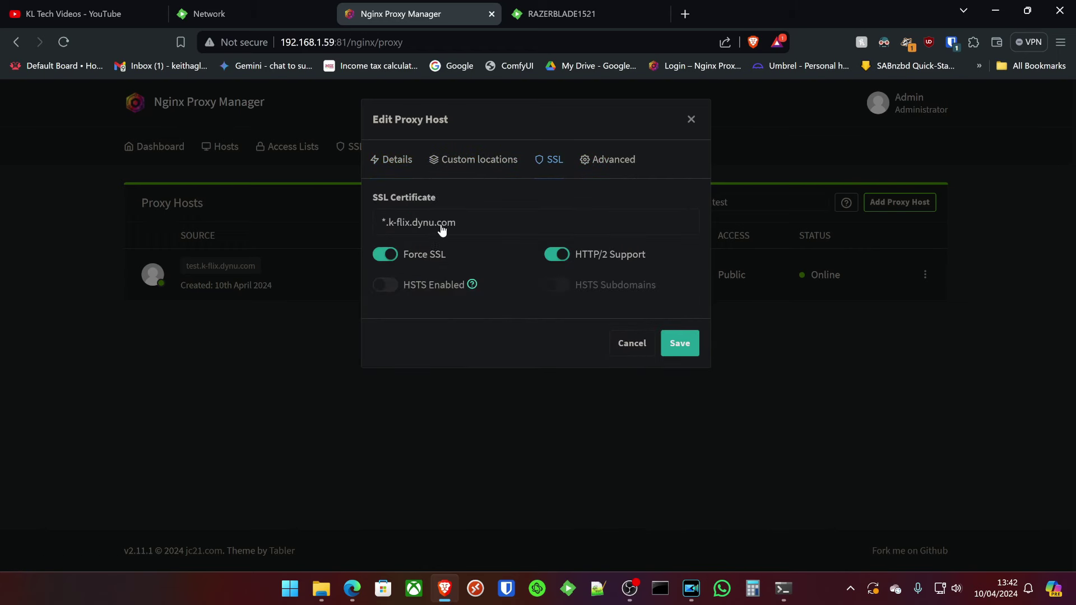
pyautogui.click(631, 346)
# Restart Emby Server from the dashboard and block the site's notification request.
pyautogui.click(524, 12)
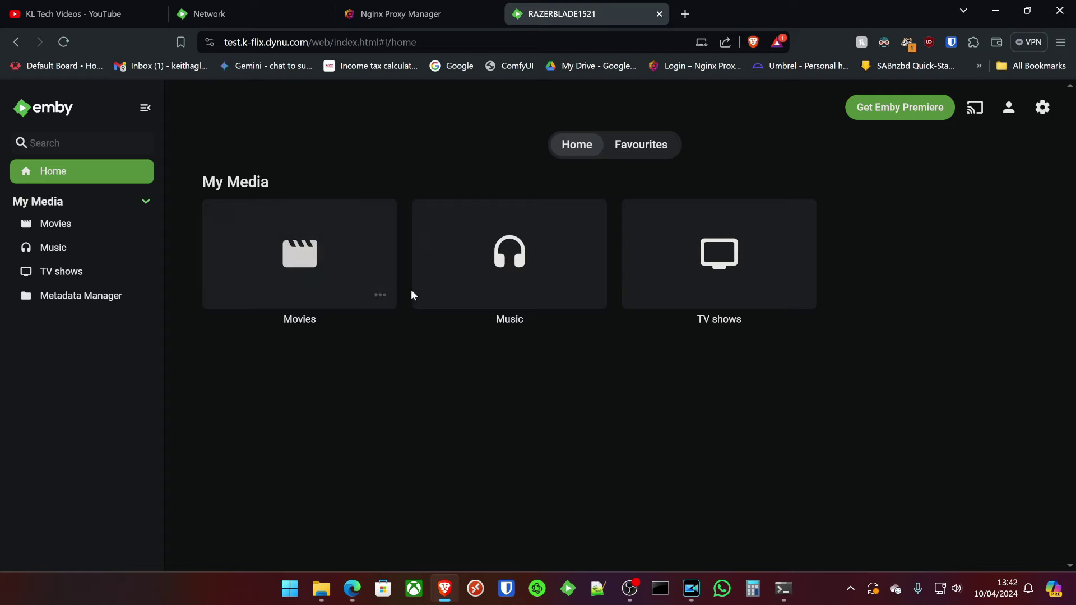
pyautogui.click(1051, 110)
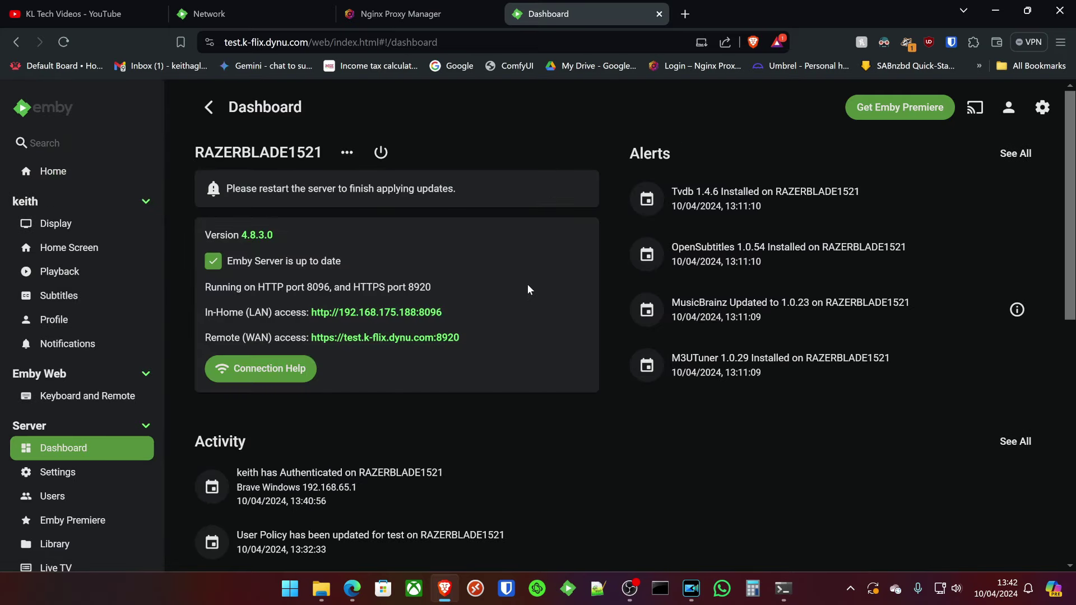
pyautogui.click(389, 156)
pyautogui.click(428, 182)
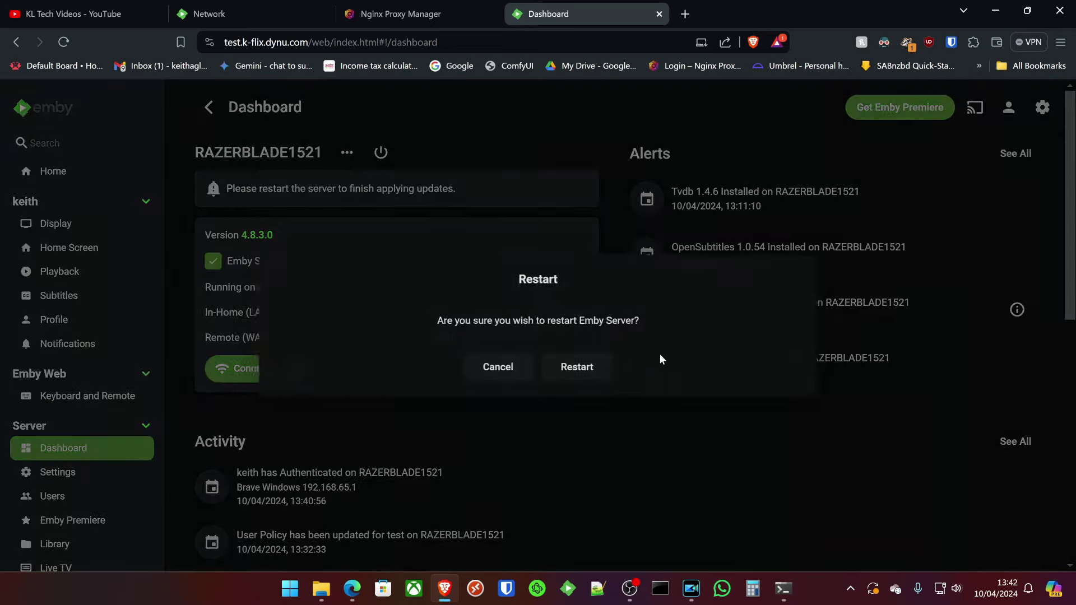
pyautogui.click(586, 377)
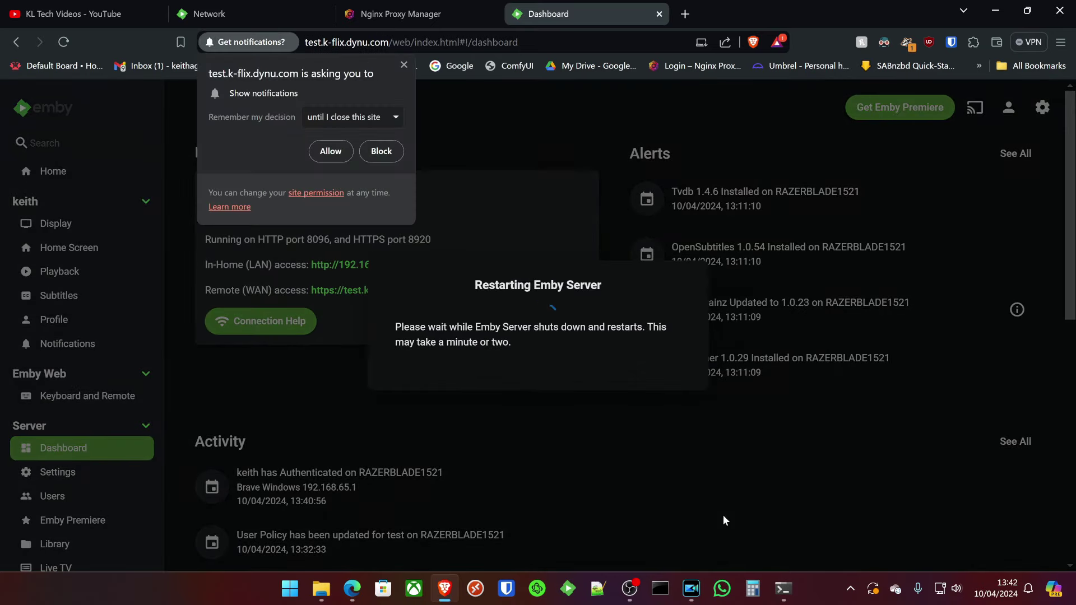
pyautogui.click(398, 149)
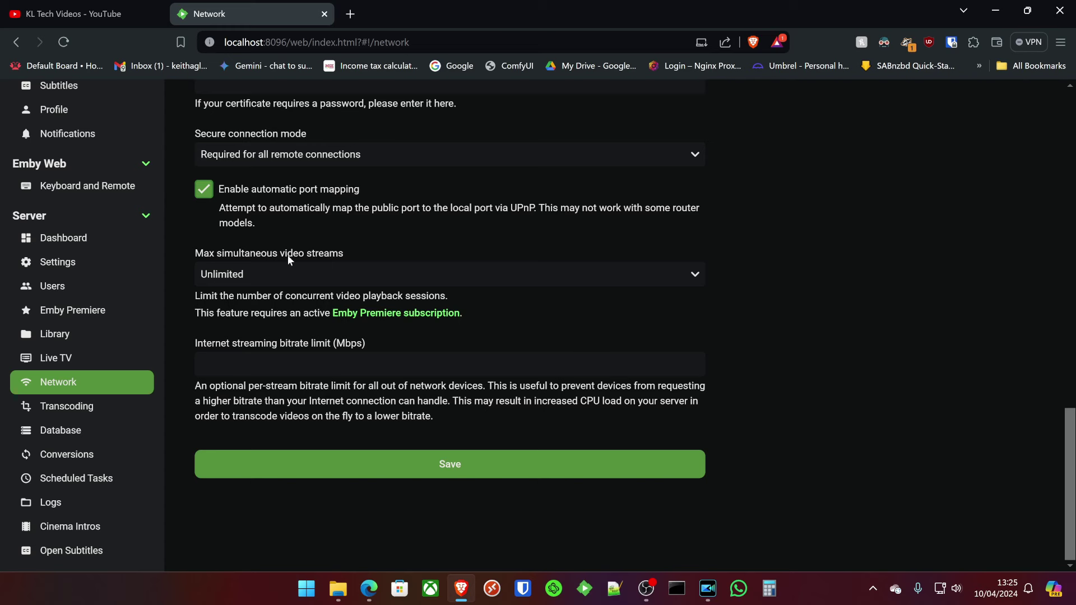
# Keep the server-wide max simultaneous video streams at Unlimited.
pyautogui.click(279, 277)
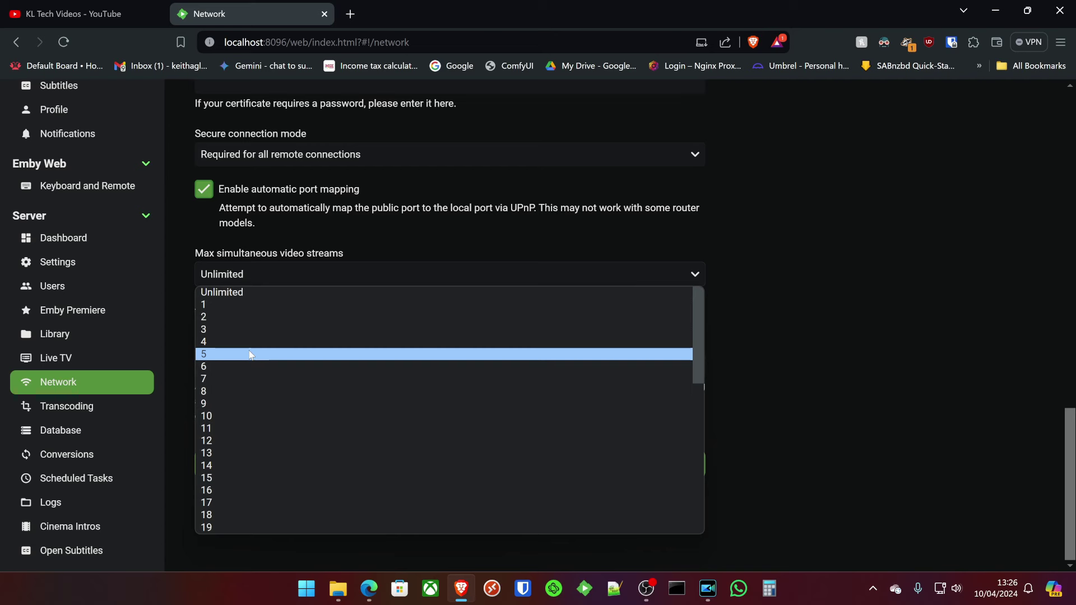
pyautogui.click(805, 254)
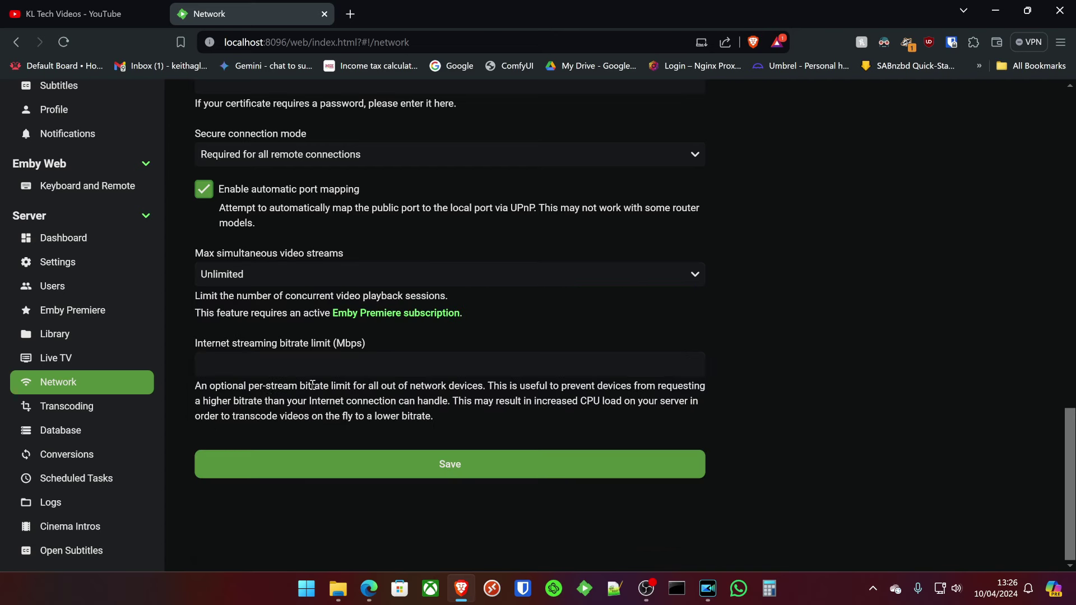
pyautogui.click(281, 355)
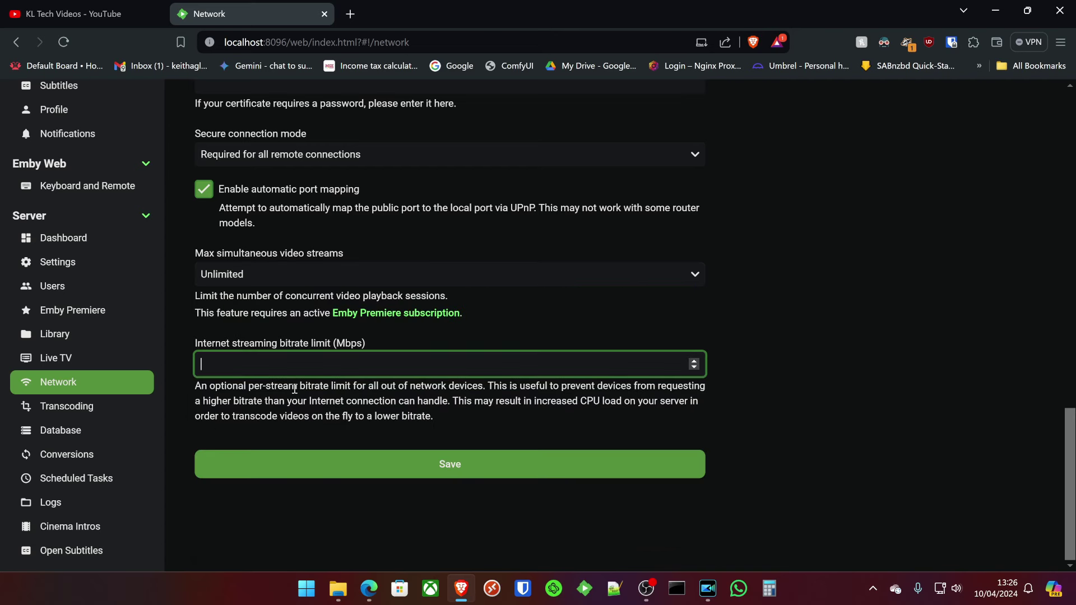
# Limit user test to 1 simultaneous video stream with an 8 Mbps bitrate limit.
pyautogui.click(43, 289)
pyautogui.click(679, 233)
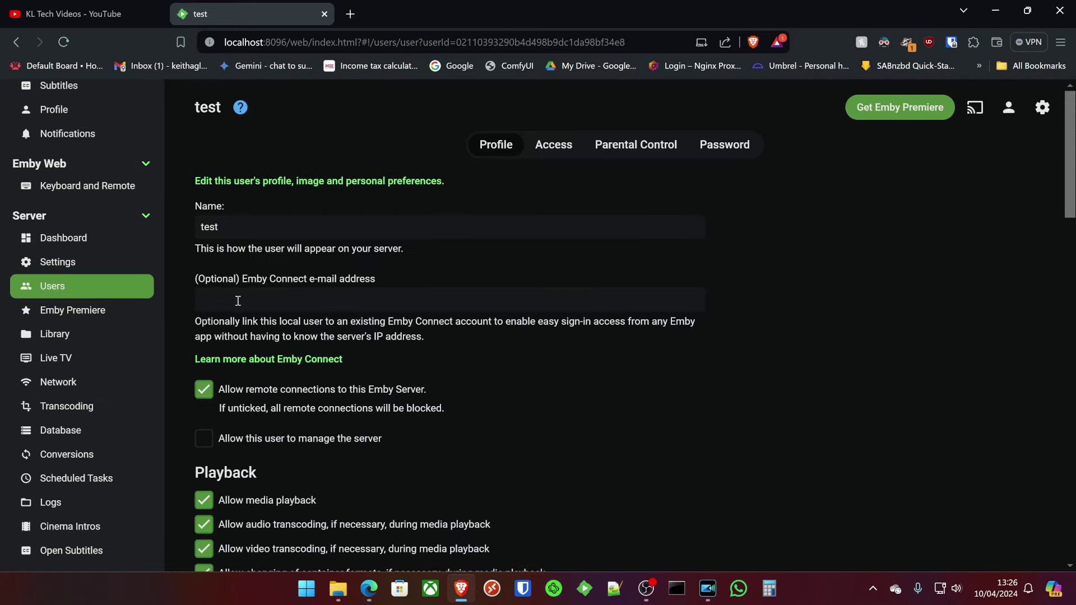
pyautogui.scroll(-15, 442, 281)
pyautogui.scroll(3, 440, 282)
pyautogui.click(266, 221)
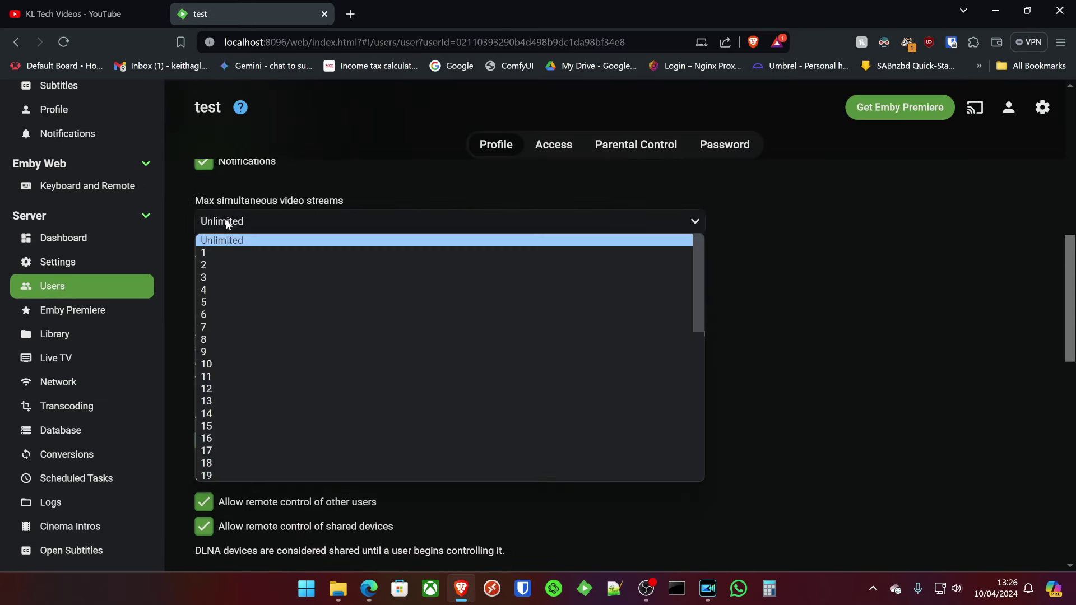
pyautogui.click(224, 254)
pyautogui.click(230, 314)
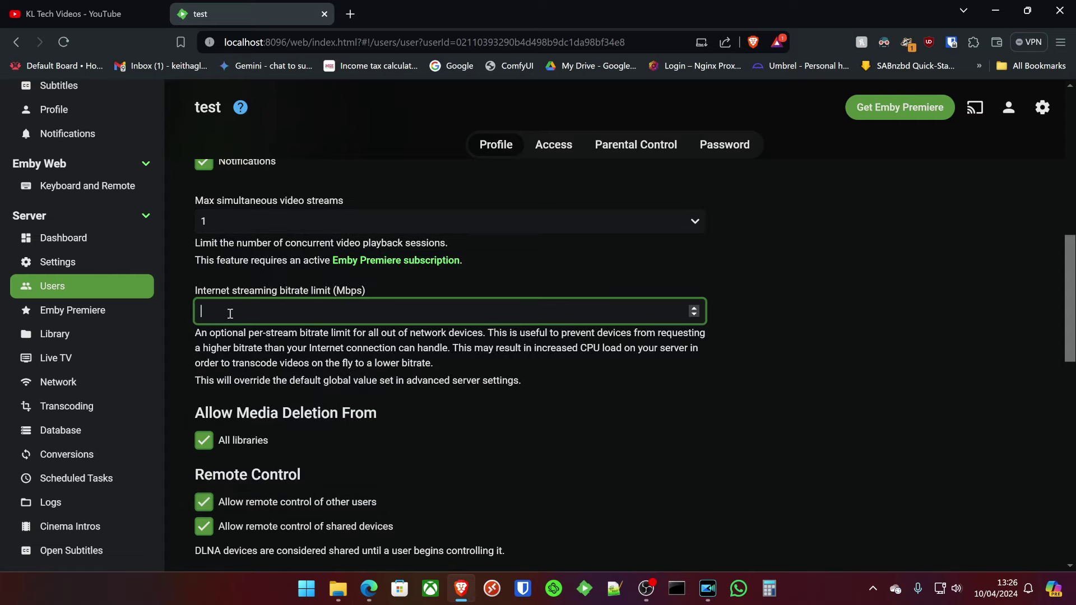
pyautogui.click(785, 349)
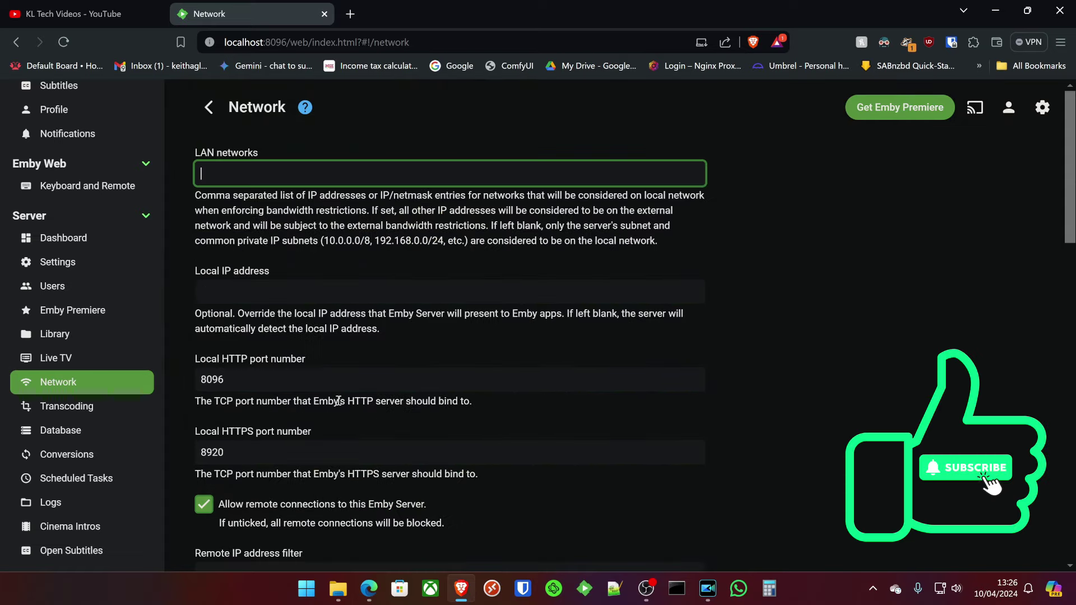
pyautogui.scroll(-10, 380, 398)
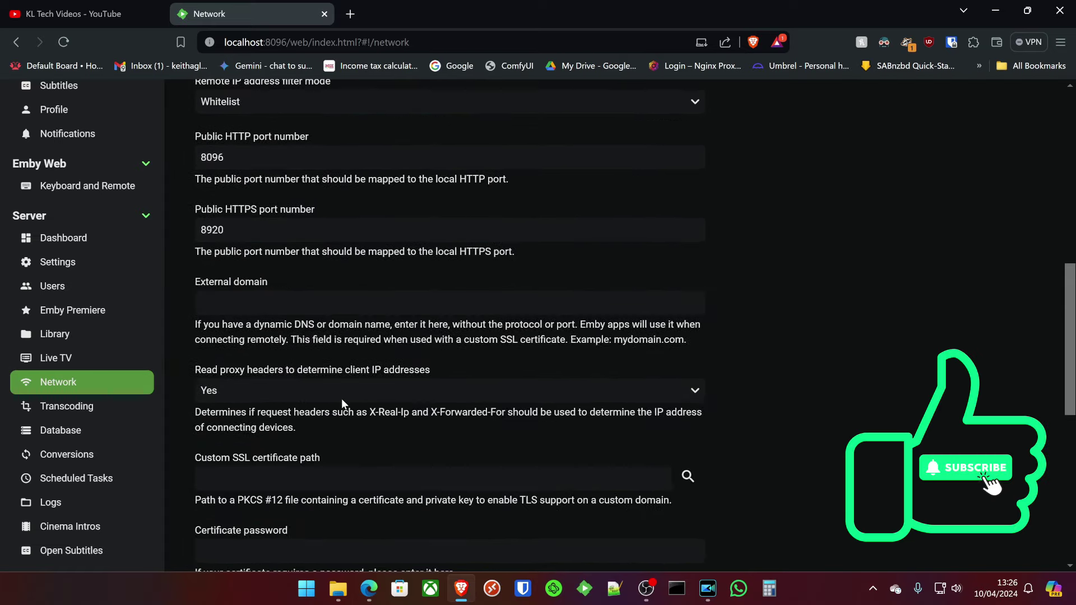
pyautogui.scroll(-4, 341, 399)
pyautogui.click(59, 404)
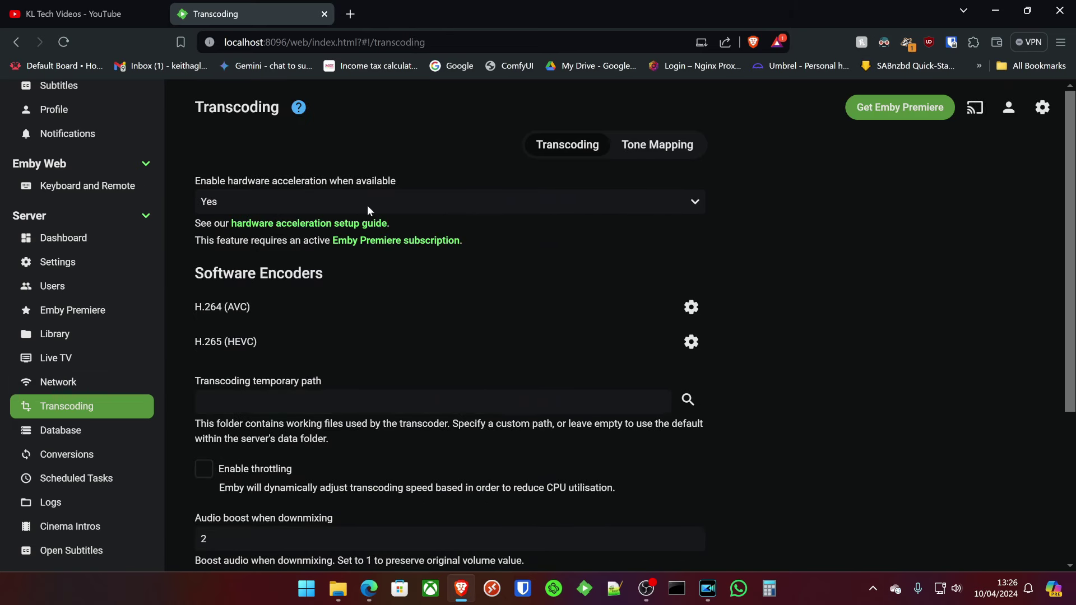
# Set Enable hardware acceleration to Advanced.
pyautogui.click(367, 206)
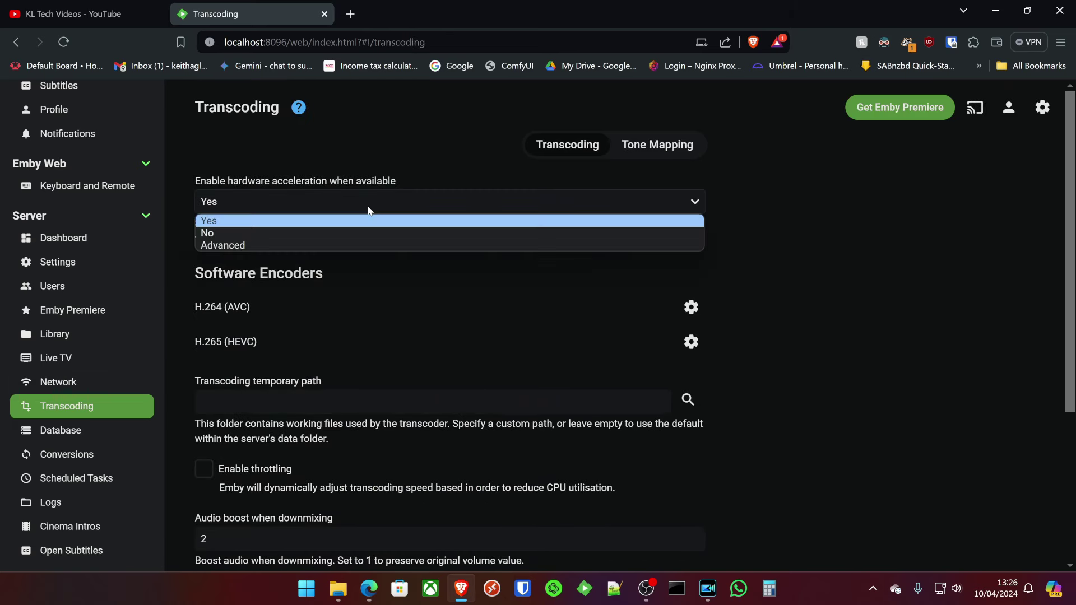
pyautogui.click(286, 246)
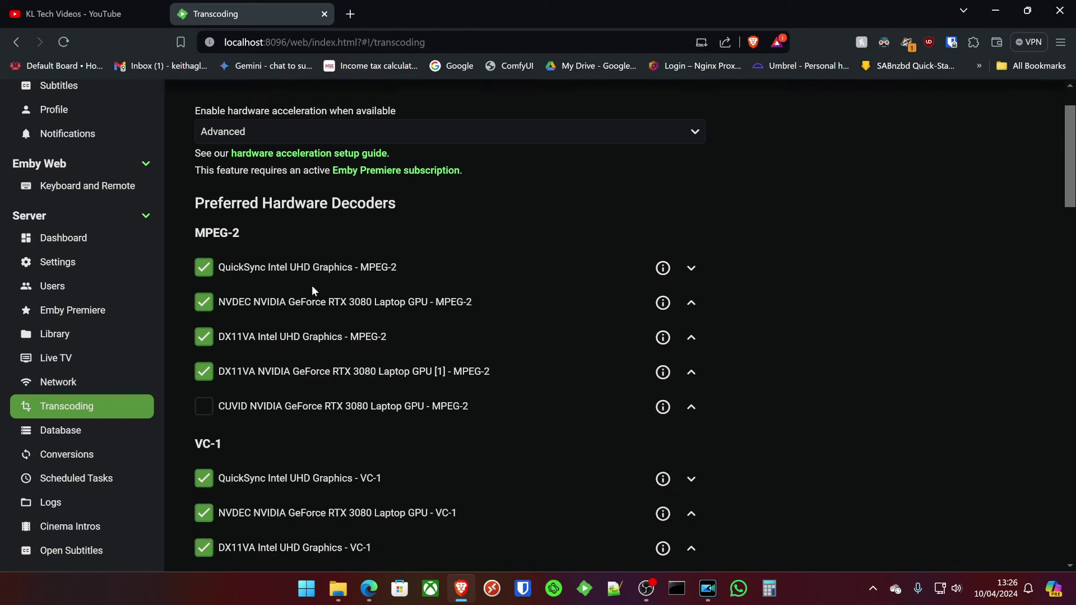
pyautogui.scroll(-6, 254, 315)
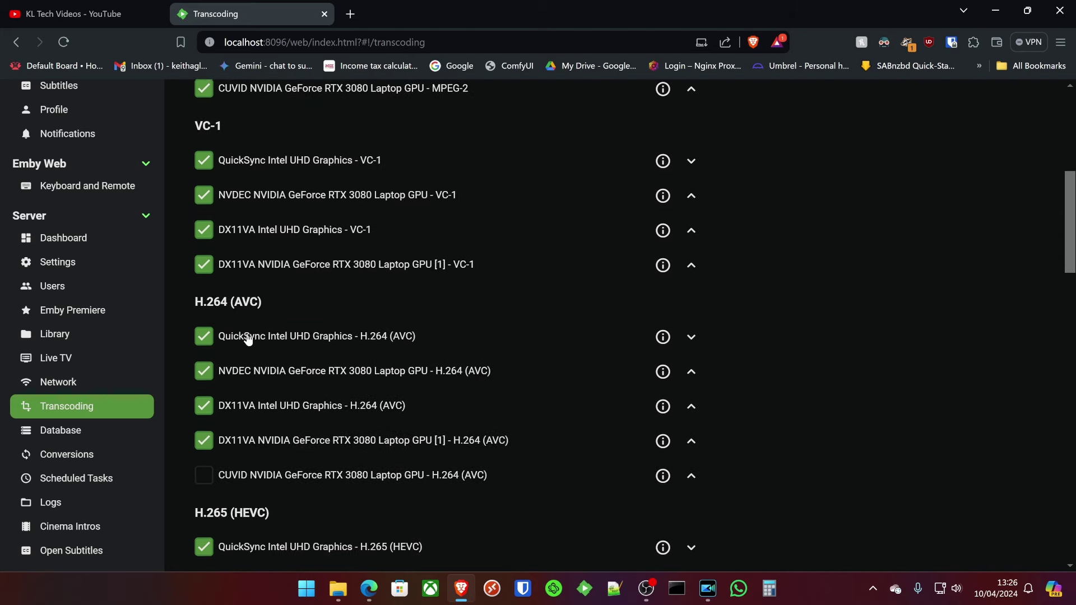
pyautogui.scroll(-1, 247, 339)
pyautogui.scroll(-6, 258, 362)
# Enable the CUVID H.265, NVDEC VP9 and CUVID AV1 preferred hardware decoders.
pyautogui.click(284, 246)
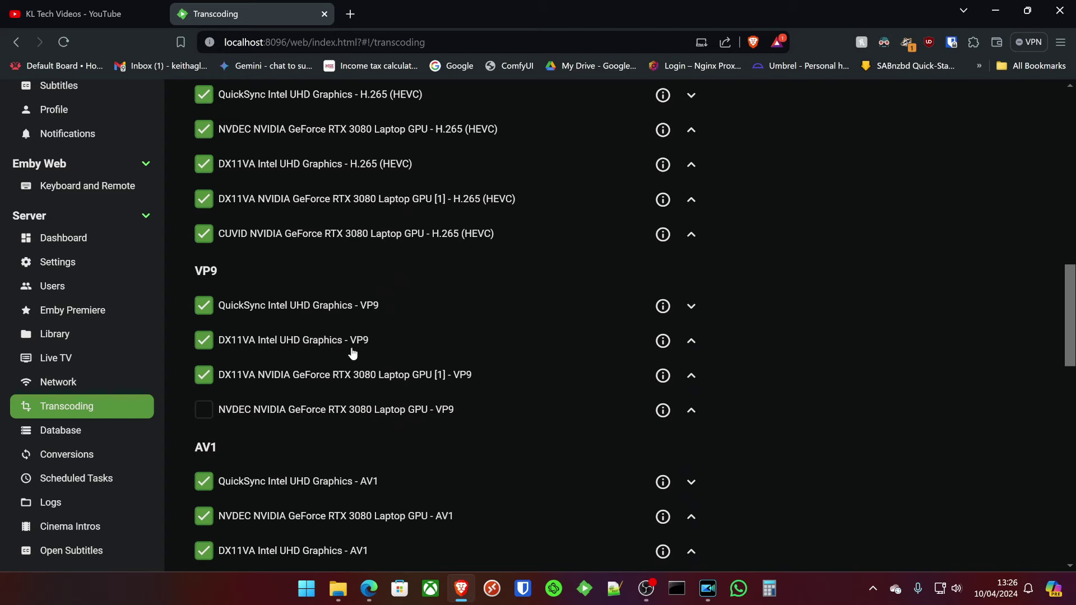
pyautogui.click(301, 418)
pyautogui.scroll(-3, 301, 420)
pyautogui.click(301, 421)
pyautogui.scroll(-4, 300, 423)
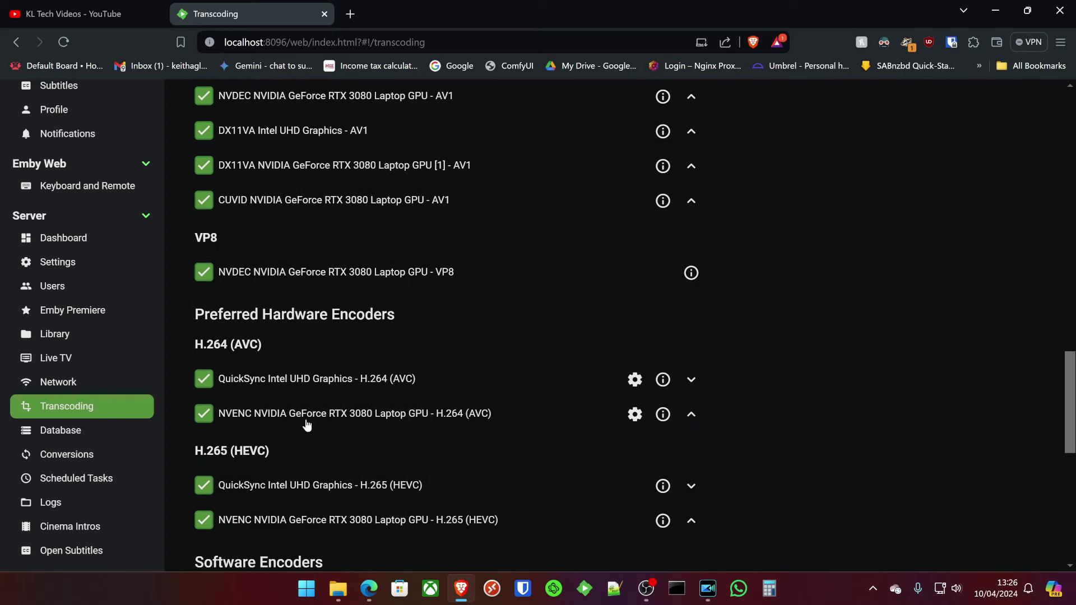
pyautogui.scroll(-3, 312, 430)
pyautogui.scroll(20, 312, 430)
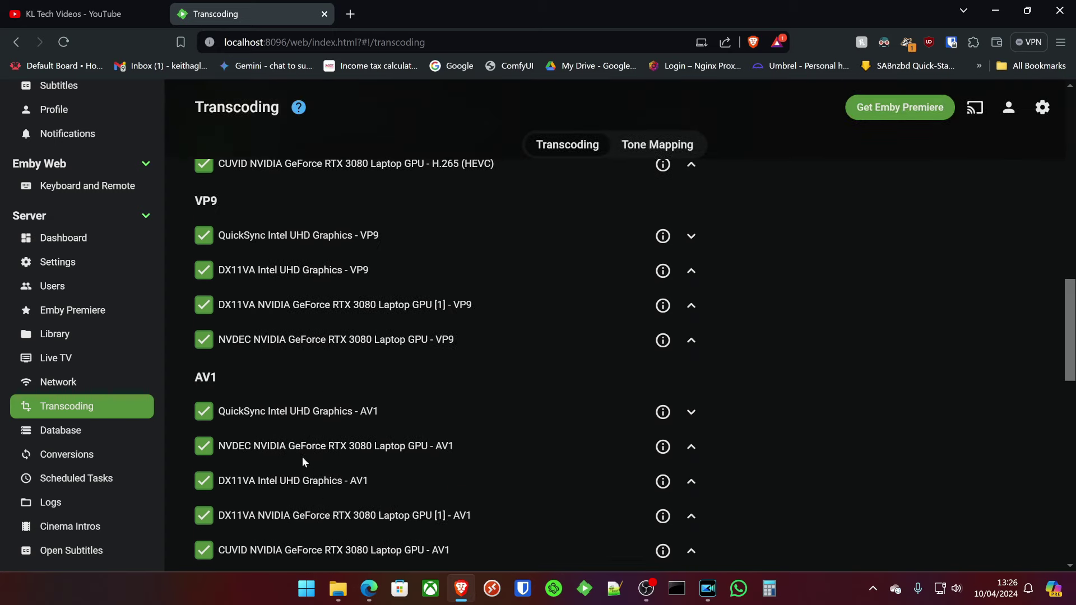
pyautogui.scroll(2, 296, 479)
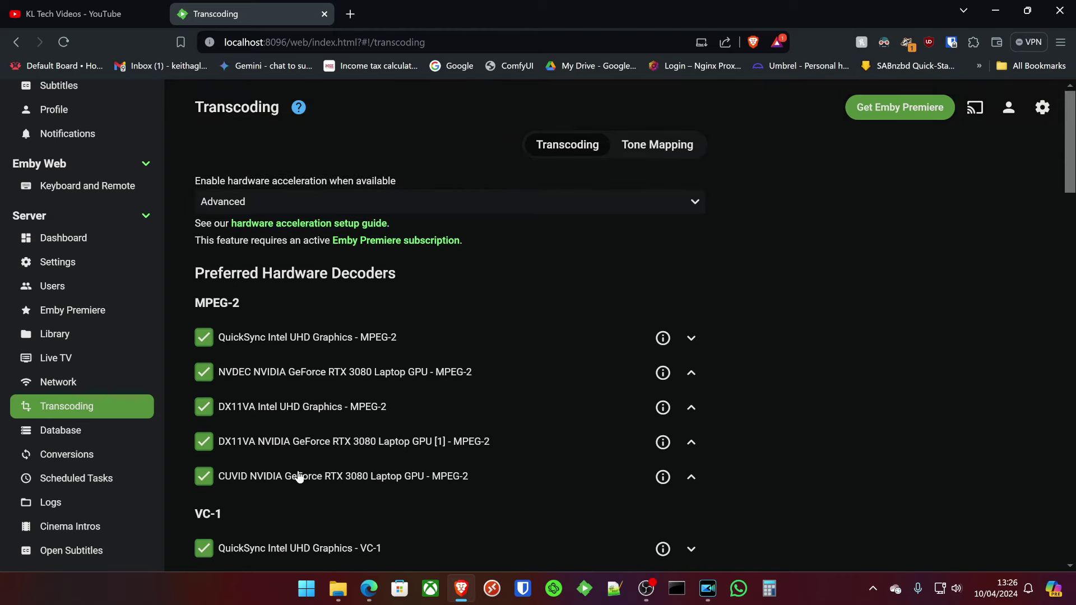
pyautogui.scroll(-20, 499, 283)
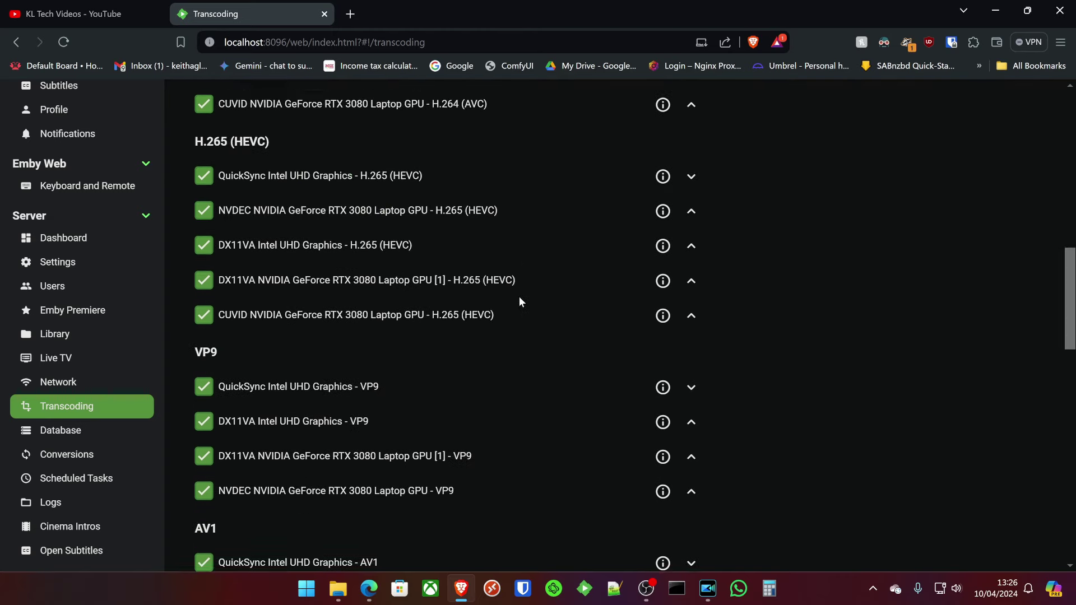
pyautogui.scroll(20, 295, 264)
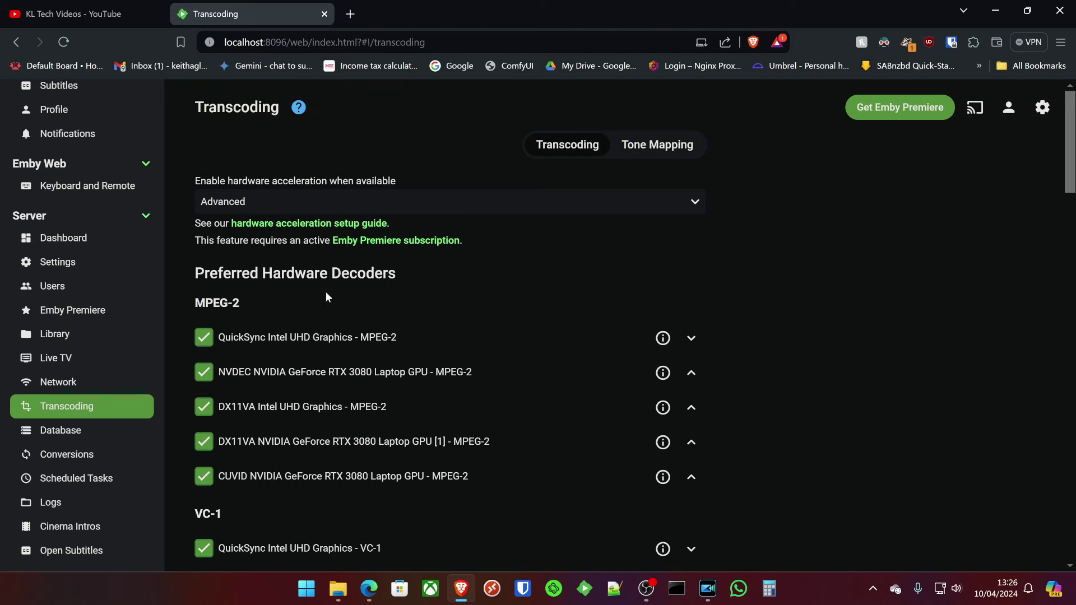
pyautogui.scroll(-10, 324, 296)
# Save the transcoding settings with throttling enabled.
pyautogui.scroll(-10, 264, 241)
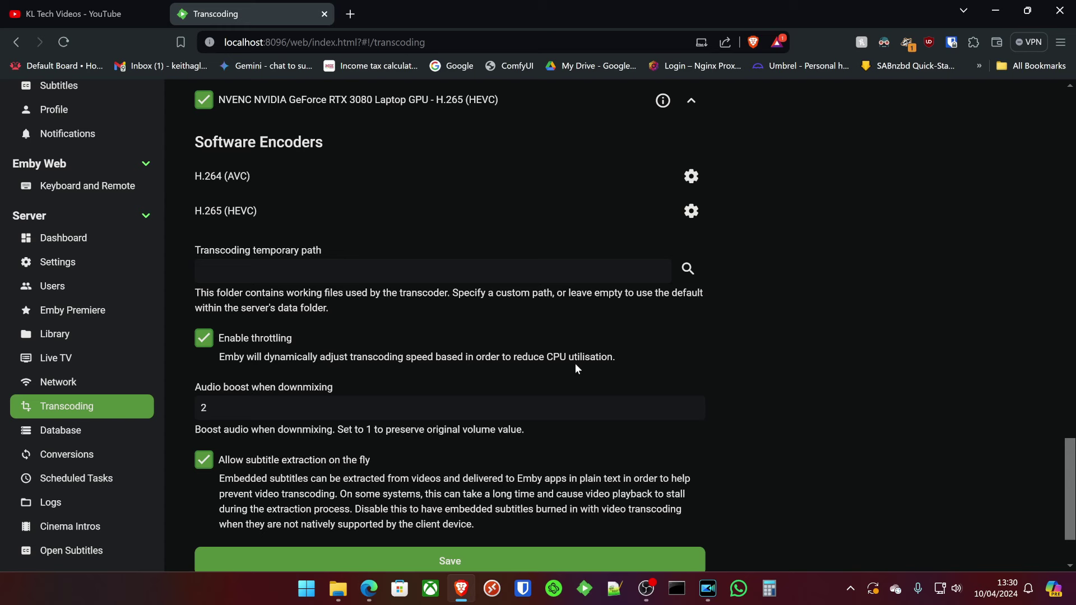
pyautogui.scroll(-2, 575, 363)
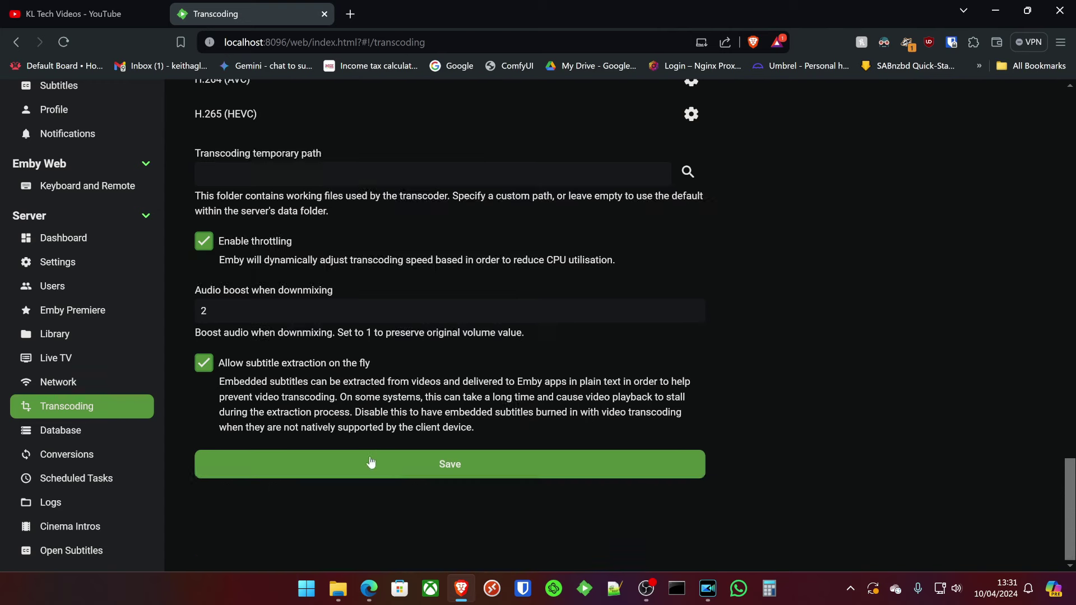
pyautogui.click(452, 468)
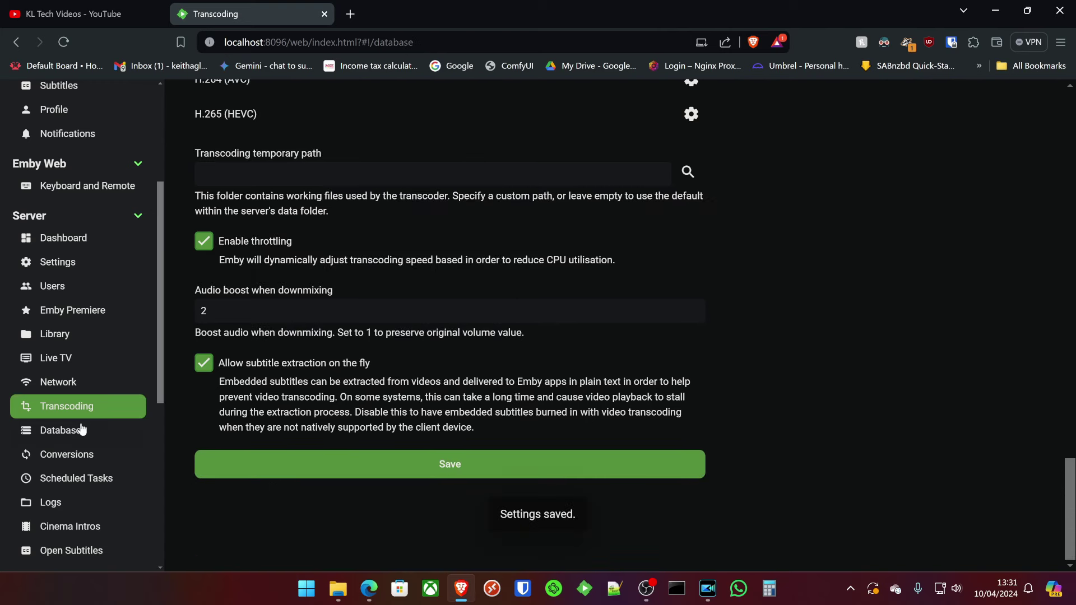
# Review Database settings: cache size 128 MB, shutdown optimisation on, analysis row limit 400.
pyautogui.click(83, 432)
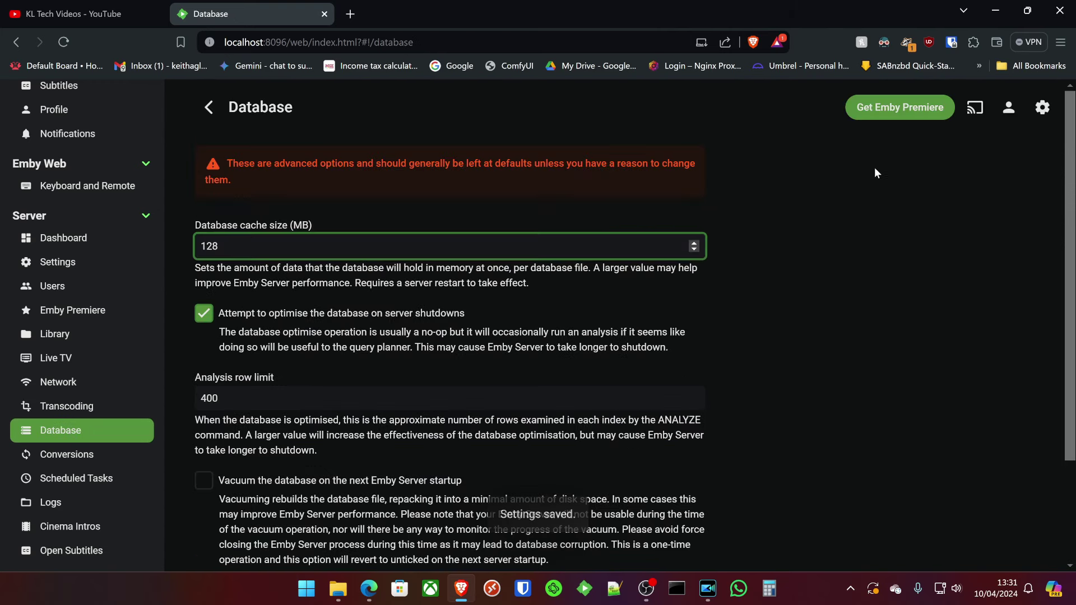
pyautogui.scroll(-2, 811, 300)
pyautogui.scroll(-1, 809, 294)
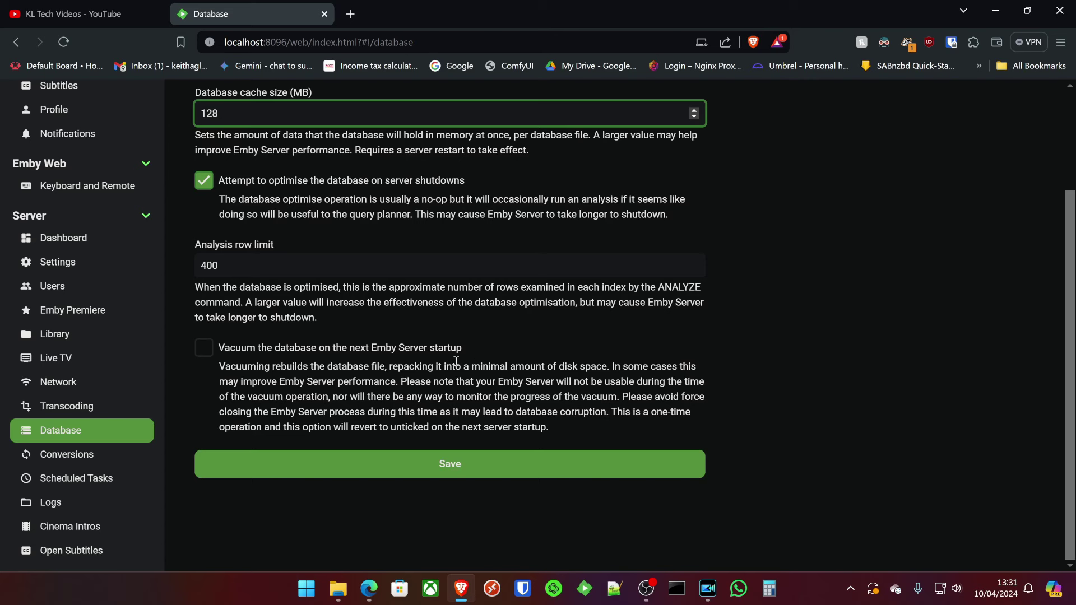
# Glance at Conversions settings, then stop user test controlling other users and shared devices.
pyautogui.click(76, 463)
pyautogui.click(652, 143)
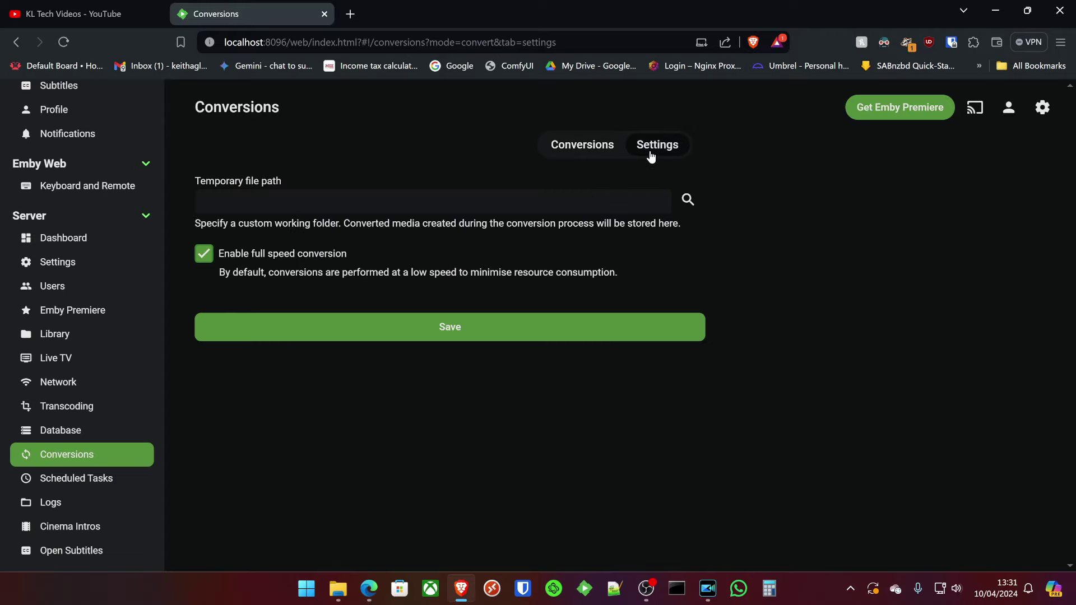
pyautogui.click(52, 287)
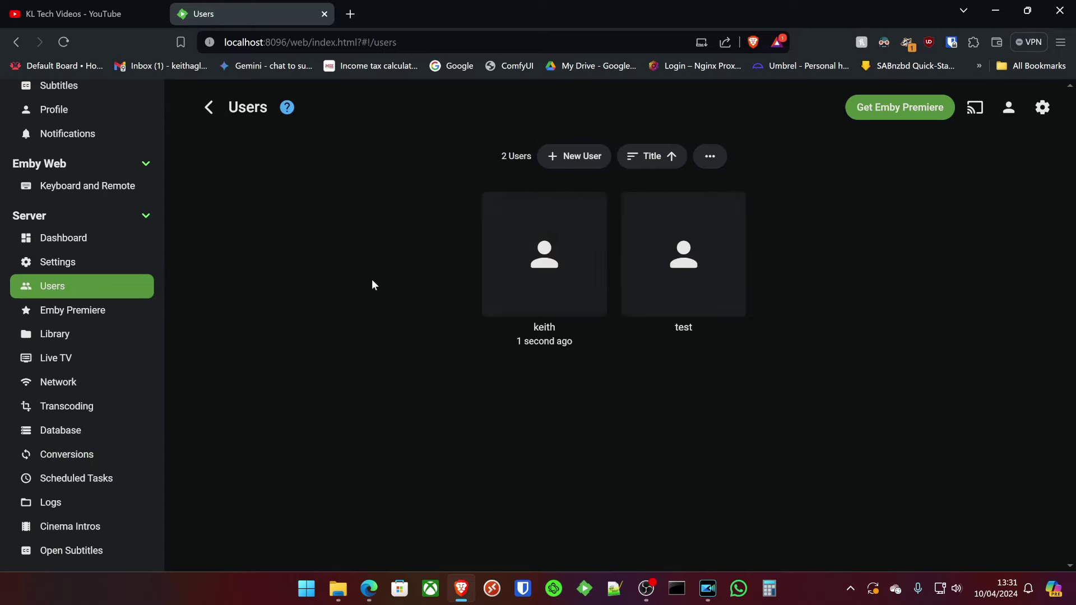
pyautogui.click(679, 233)
pyautogui.scroll(-1, 442, 296)
pyautogui.scroll(-18, 442, 296)
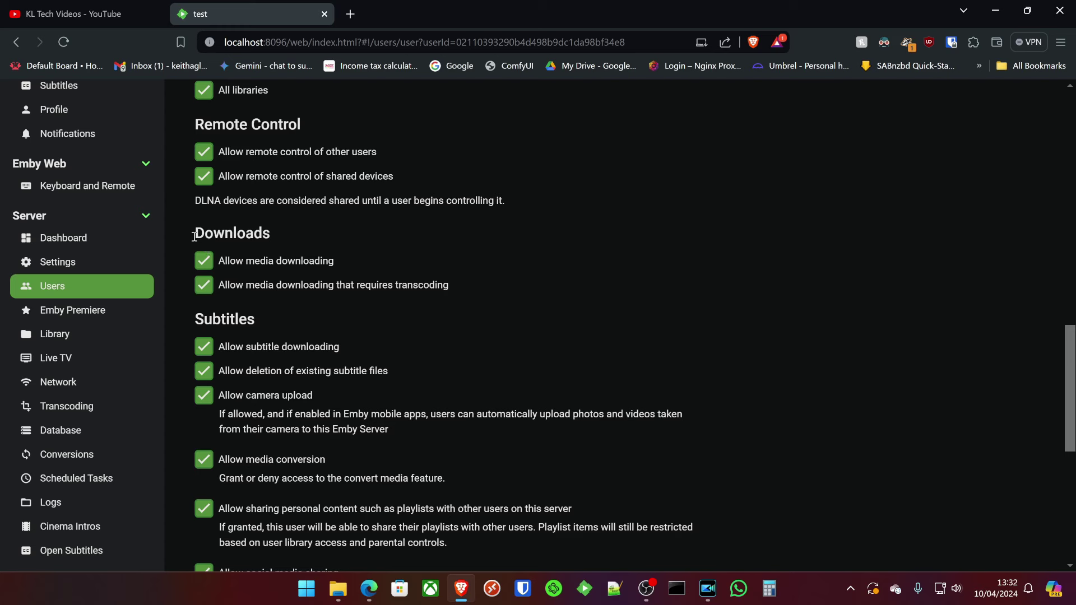
pyautogui.click(291, 159)
pyautogui.click(307, 183)
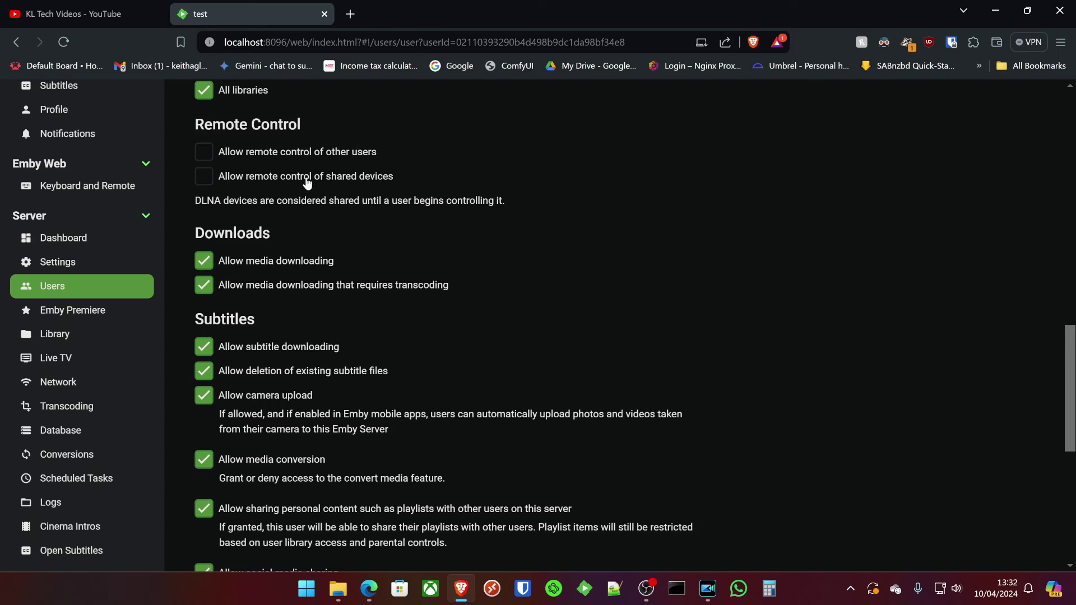
# Turn off camera upload for user test, save, and return to the Conversions page.
pyautogui.scroll(-6, 475, 281)
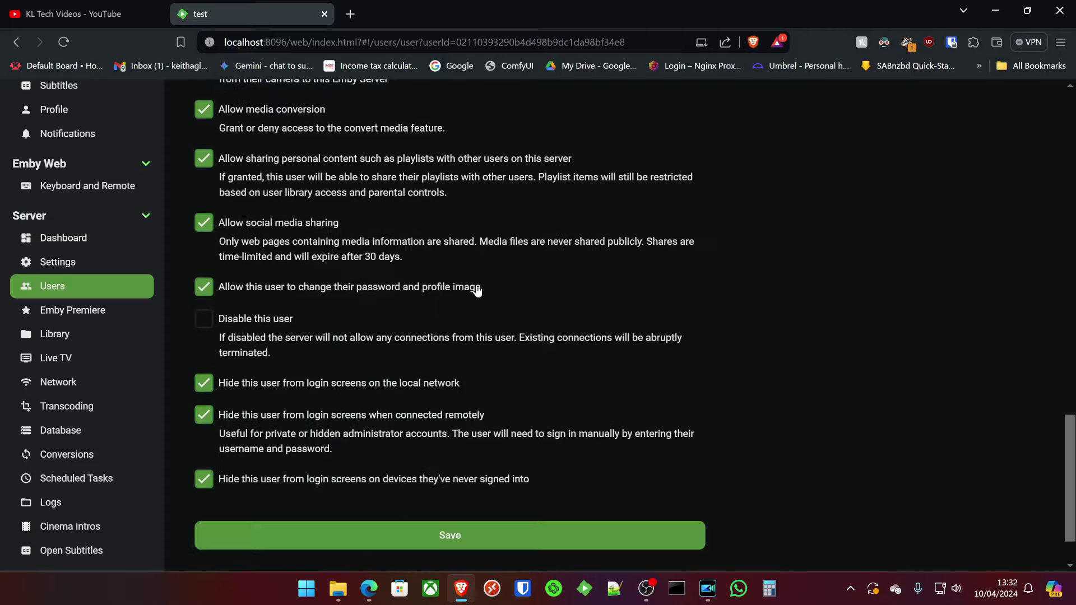
pyautogui.scroll(6, 473, 287)
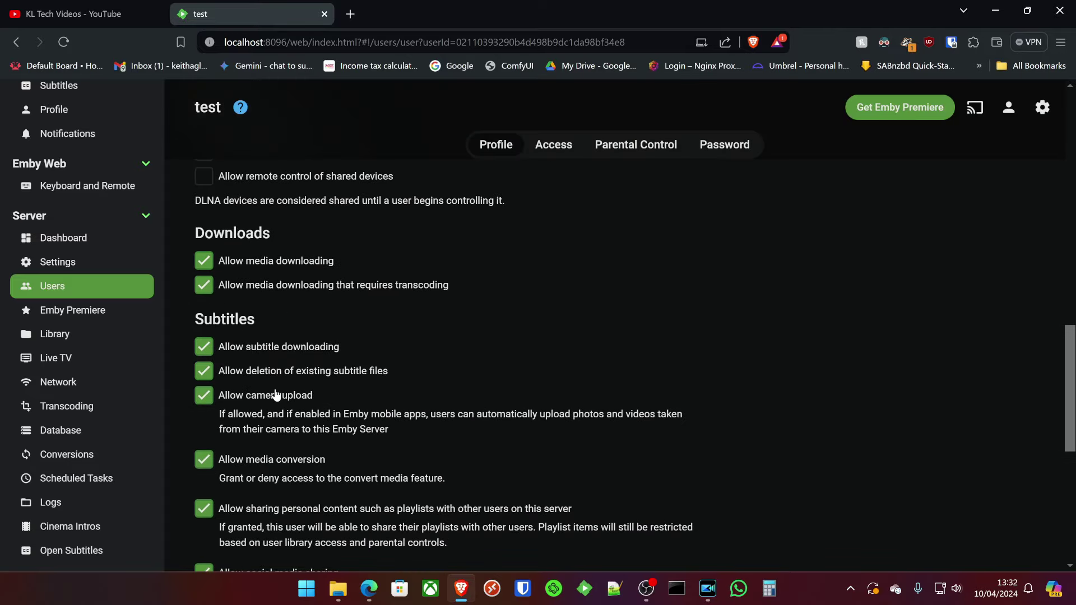
pyautogui.scroll(-1, 258, 351)
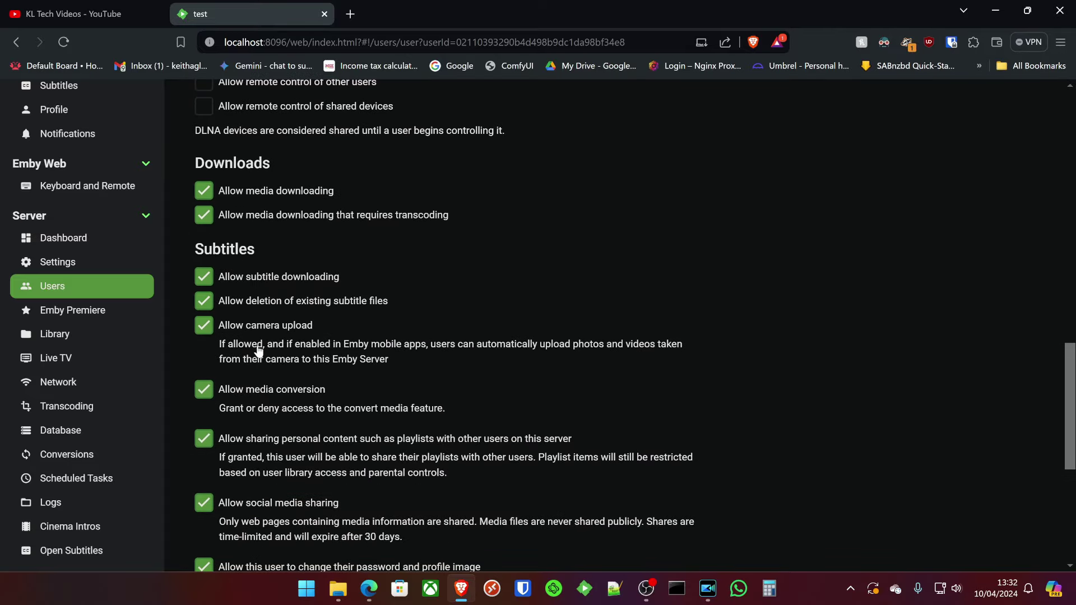
pyautogui.click(255, 330)
pyautogui.scroll(-2, 321, 327)
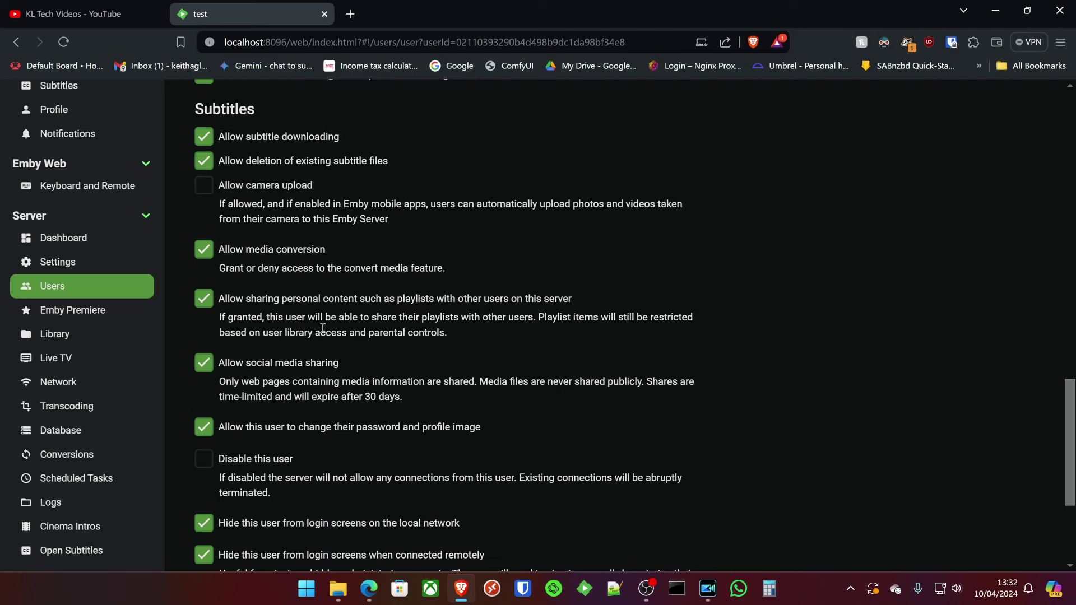
pyautogui.scroll(-2, 323, 328)
pyautogui.click(455, 543)
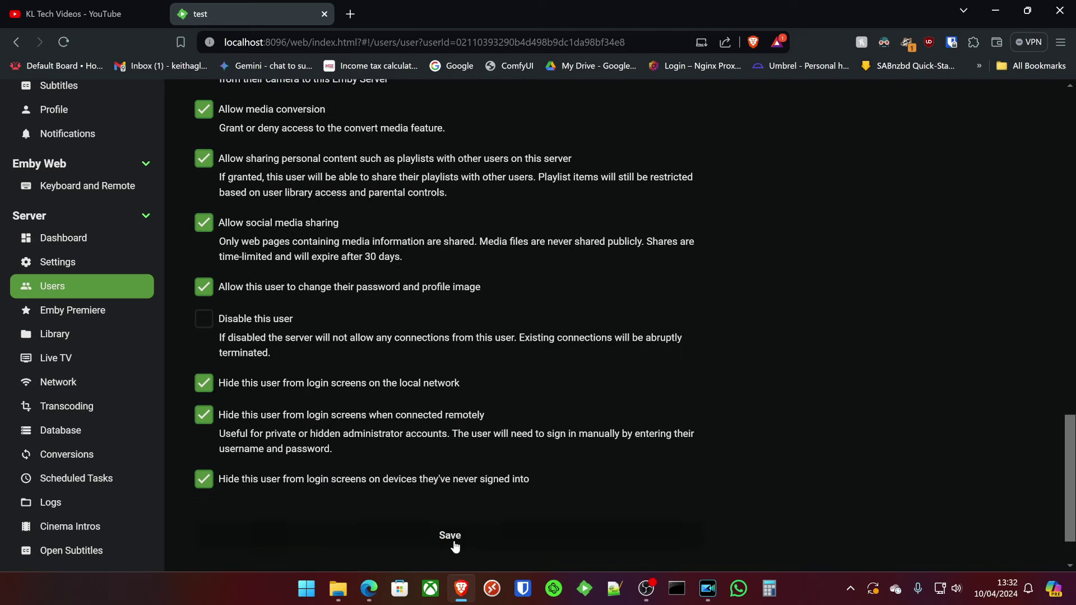
pyautogui.click(75, 454)
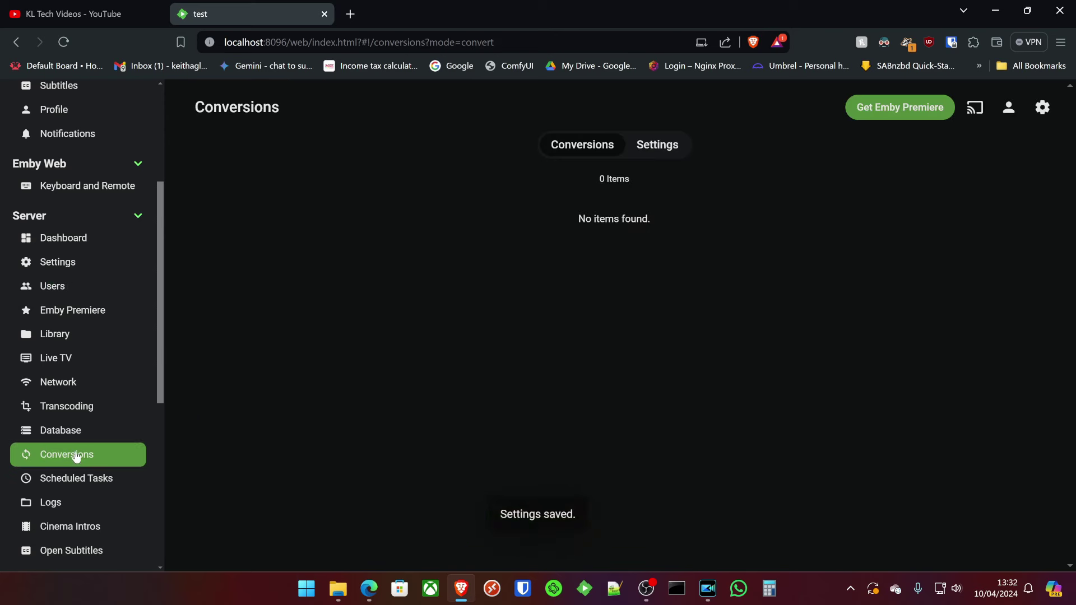
# Save the conversion settings with Enable full speed conversion left off.
pyautogui.click(635, 147)
pyautogui.click(203, 254)
pyautogui.click(269, 262)
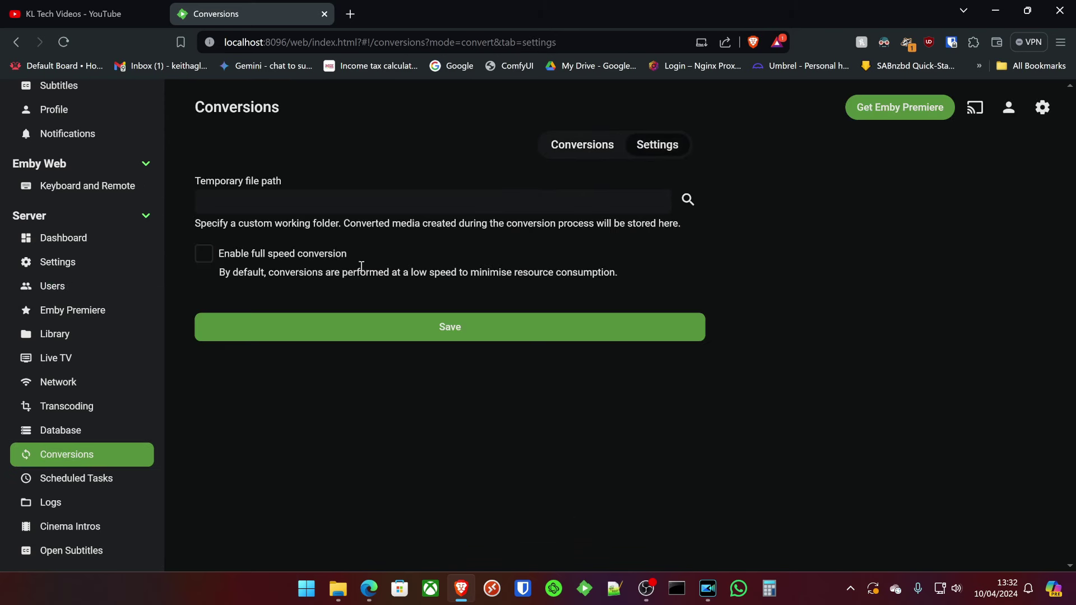
pyautogui.click(449, 326)
# Browse Scheduled Tasks, Logs and Cinema Intros, ending on the Devices page.
pyautogui.click(77, 482)
pyautogui.scroll(-4, 274, 303)
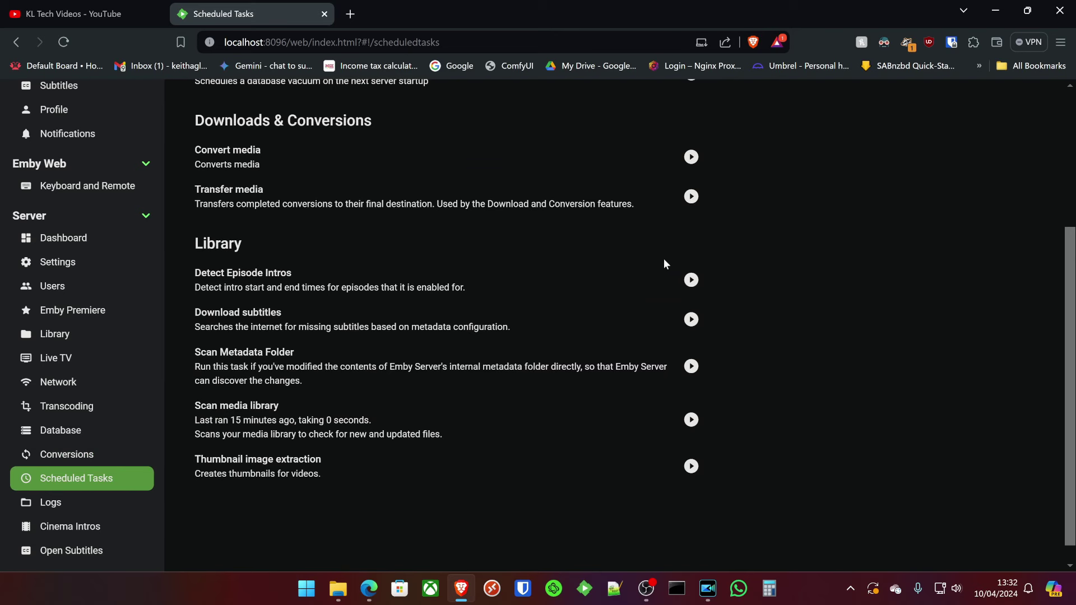
pyautogui.click(59, 515)
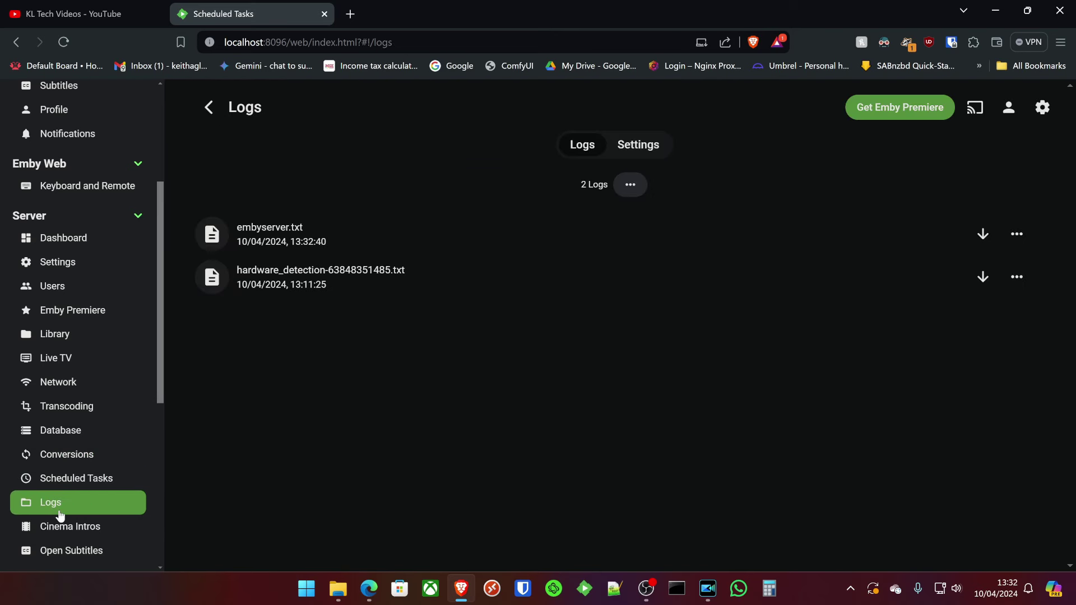
pyautogui.click(116, 529)
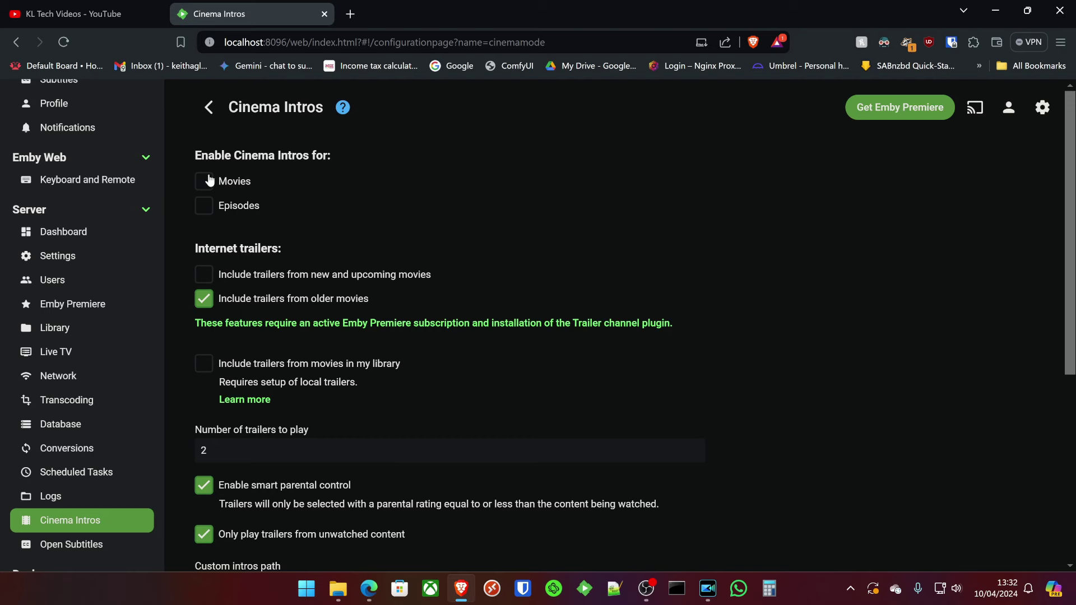
pyautogui.scroll(-5, 313, 296)
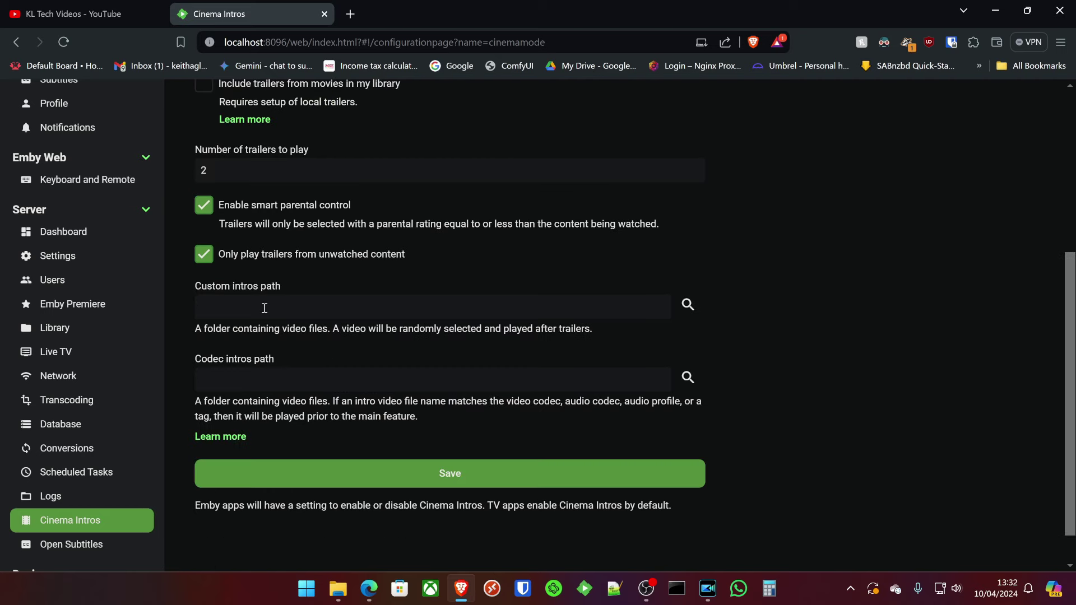
pyautogui.scroll(1, 400, 428)
pyautogui.scroll(-2, 400, 428)
pyautogui.scroll(-3, 56, 403)
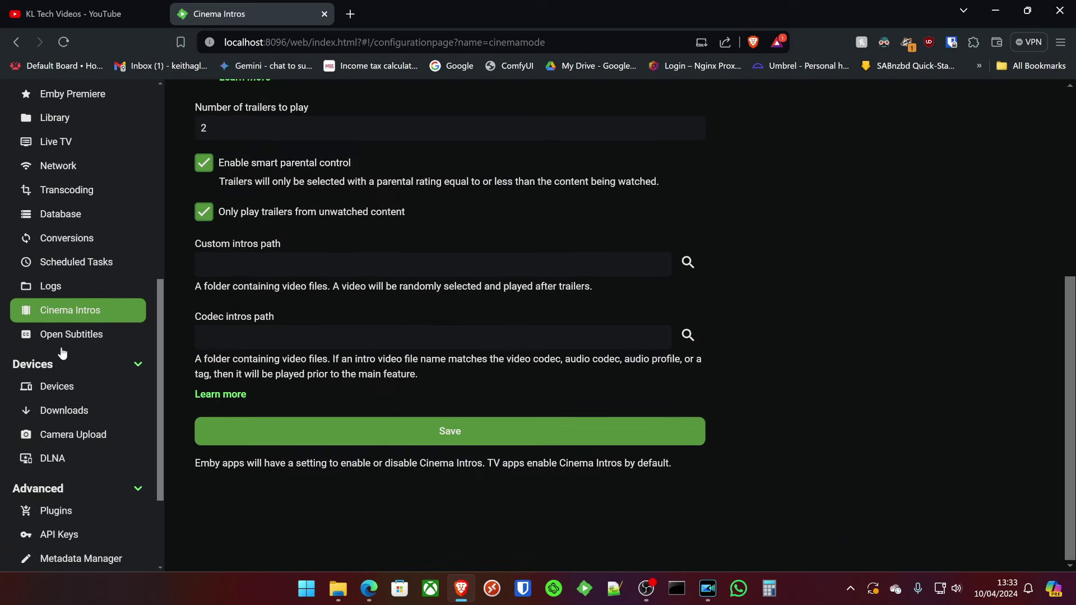
pyautogui.scroll(-2, 72, 335)
pyautogui.click(79, 318)
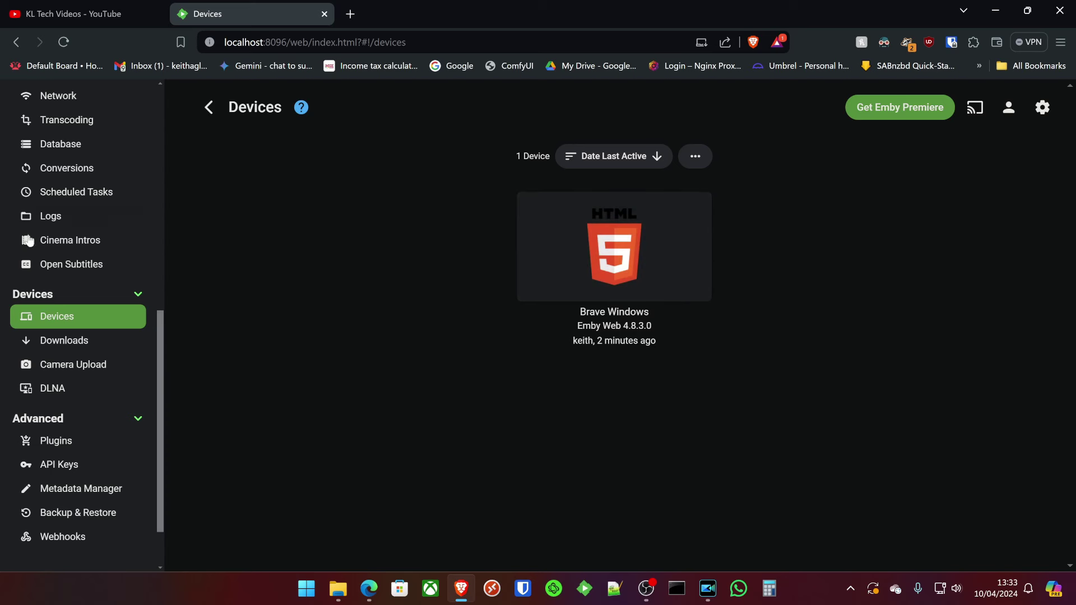
# Review the Downloads list and settings and Camera Upload, ending on DLNA settings.
pyautogui.click(77, 343)
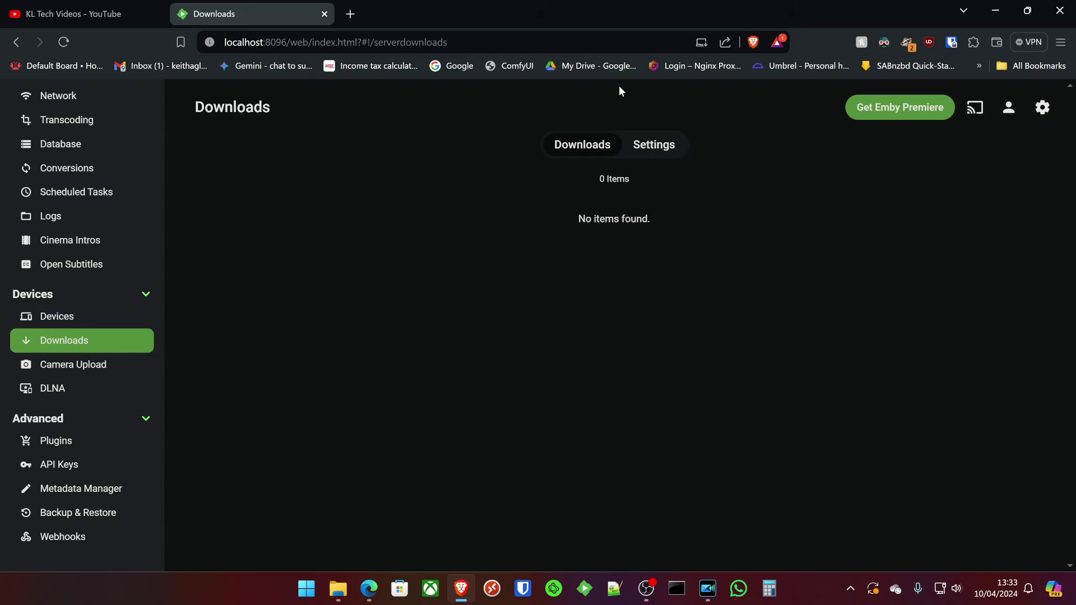
pyautogui.click(664, 148)
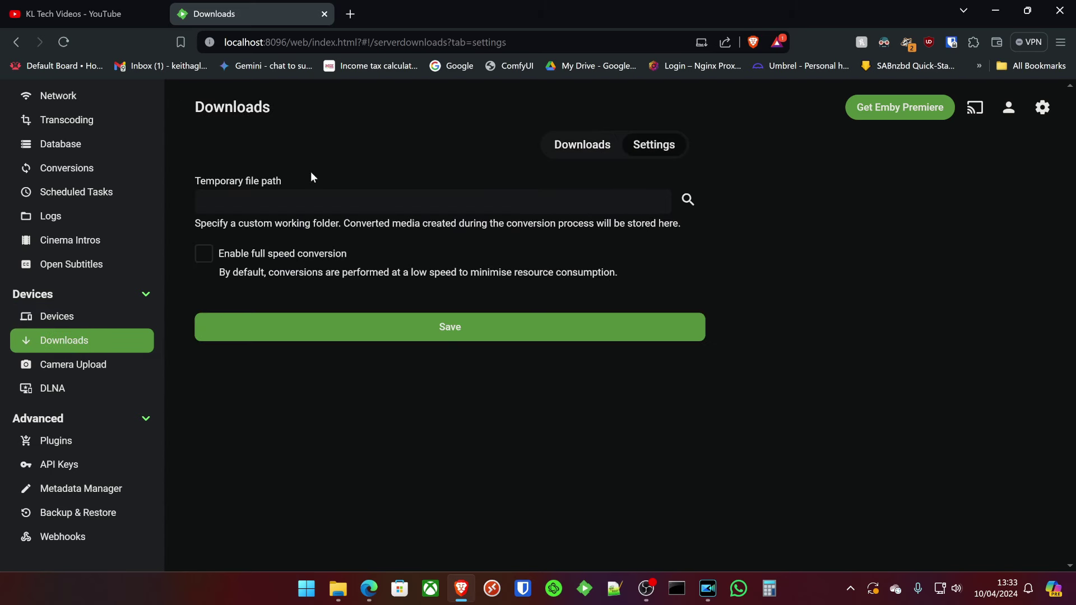
pyautogui.click(574, 156)
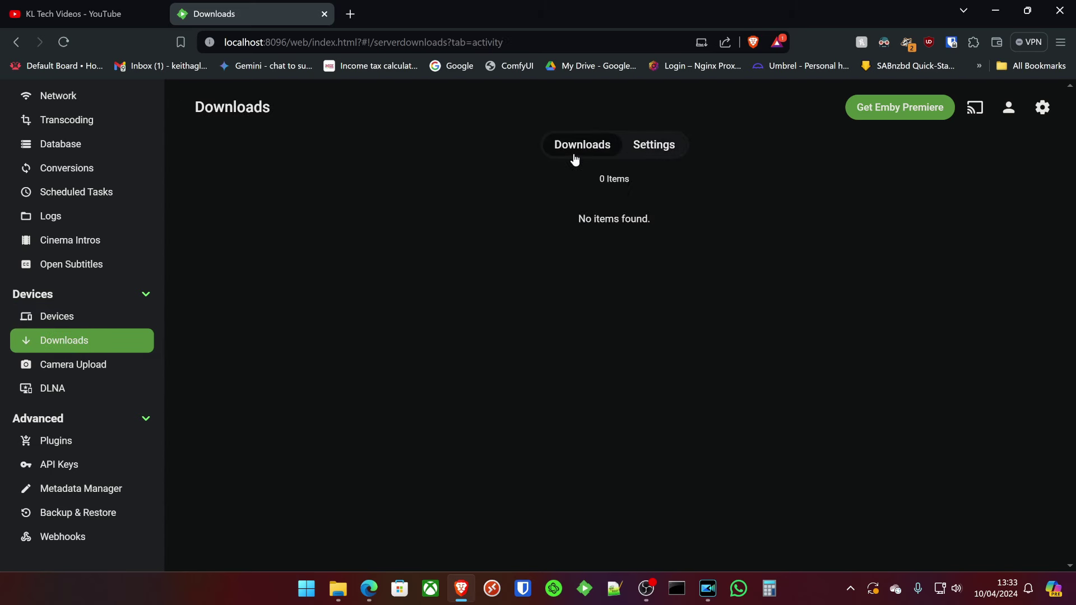
pyautogui.click(86, 368)
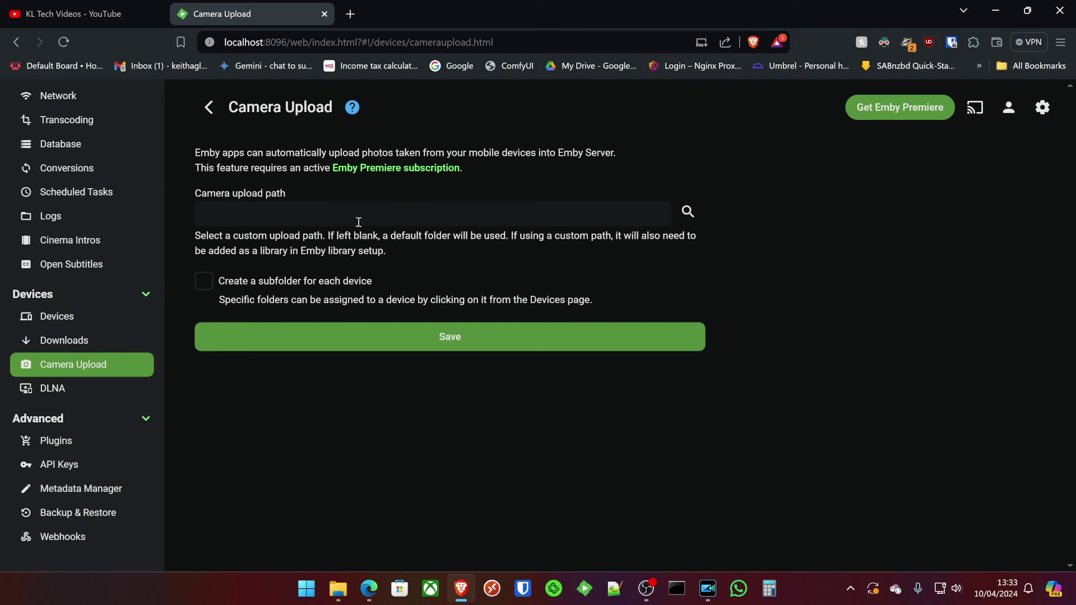
pyautogui.click(73, 391)
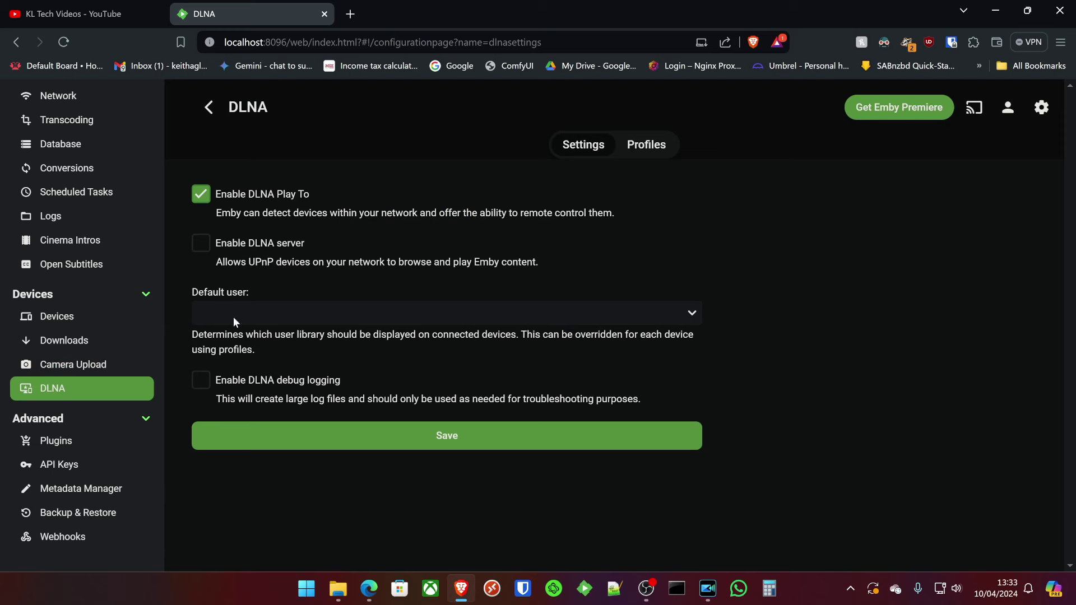
pyautogui.scroll(-2, 48, 426)
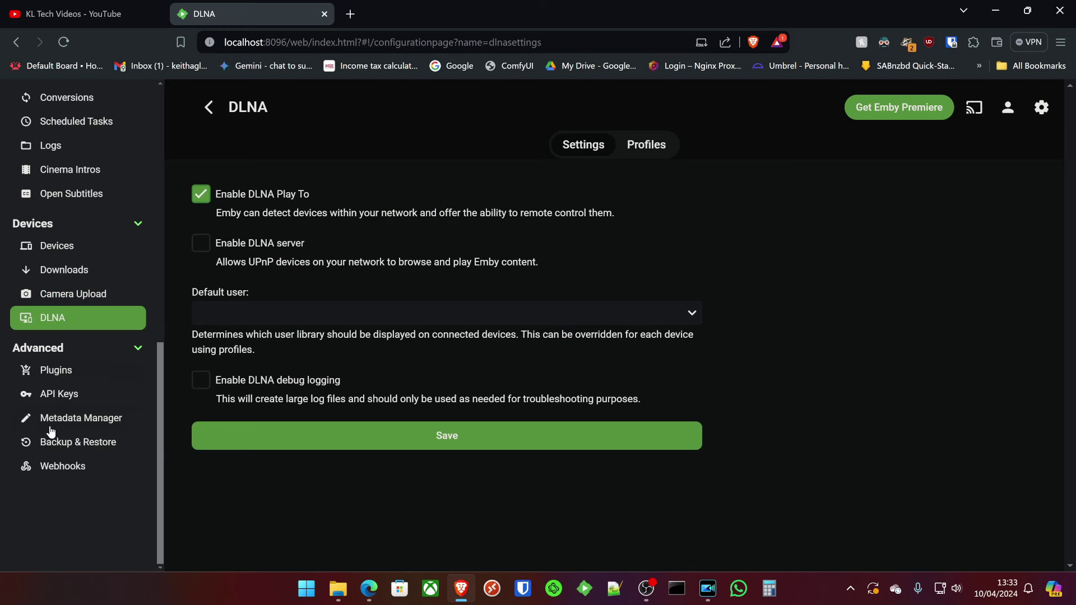
# Browse installed plugins and the Backup & Restore plugin's Premiere note, then view API Keys.
pyautogui.click(58, 371)
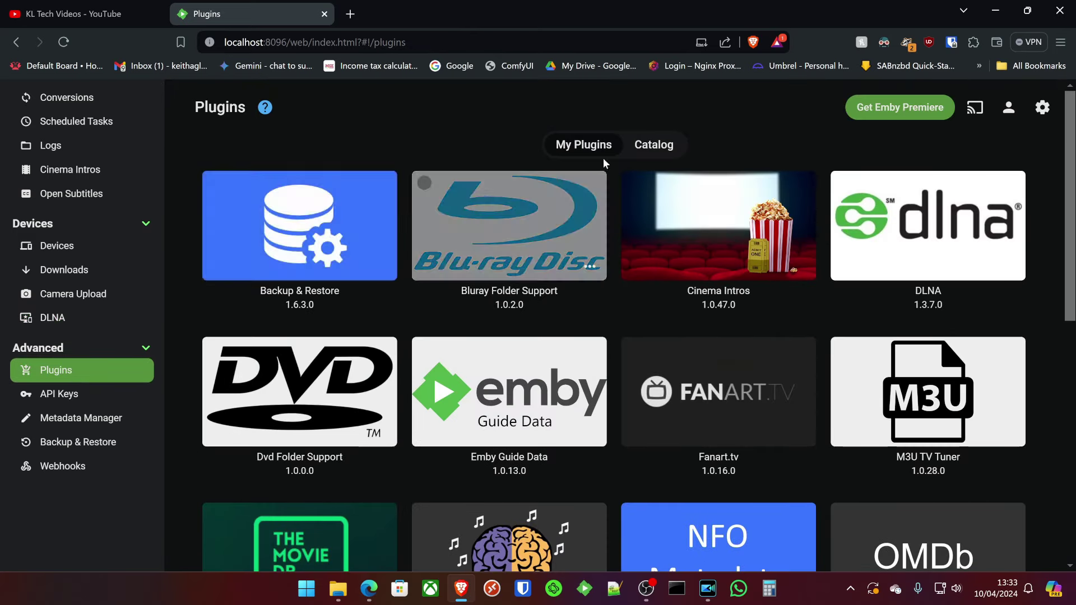
pyautogui.scroll(-9, 652, 318)
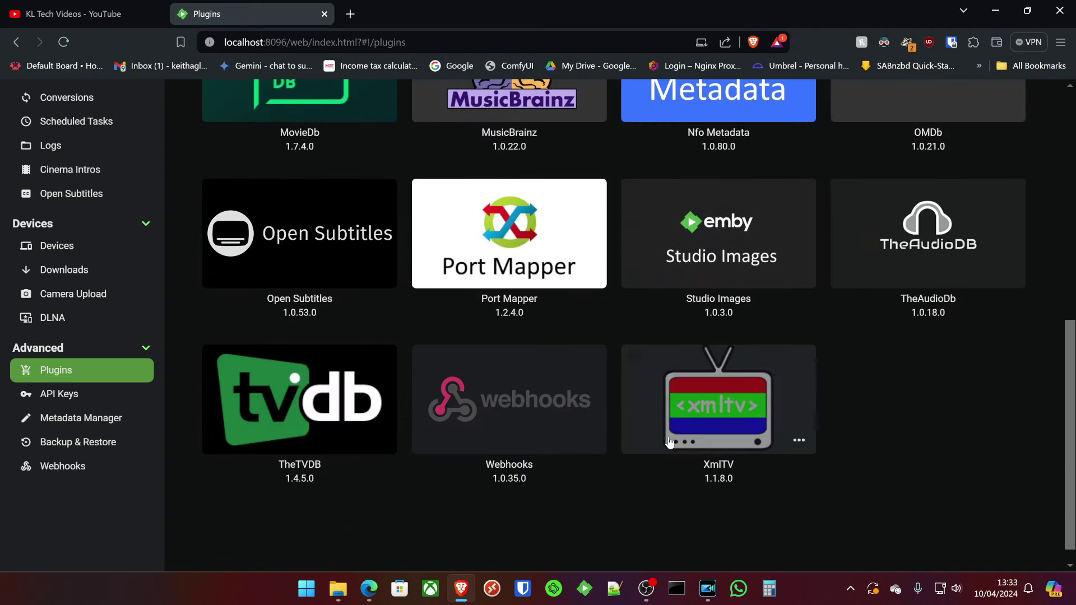
pyautogui.scroll(9, 338, 214)
pyautogui.click(338, 214)
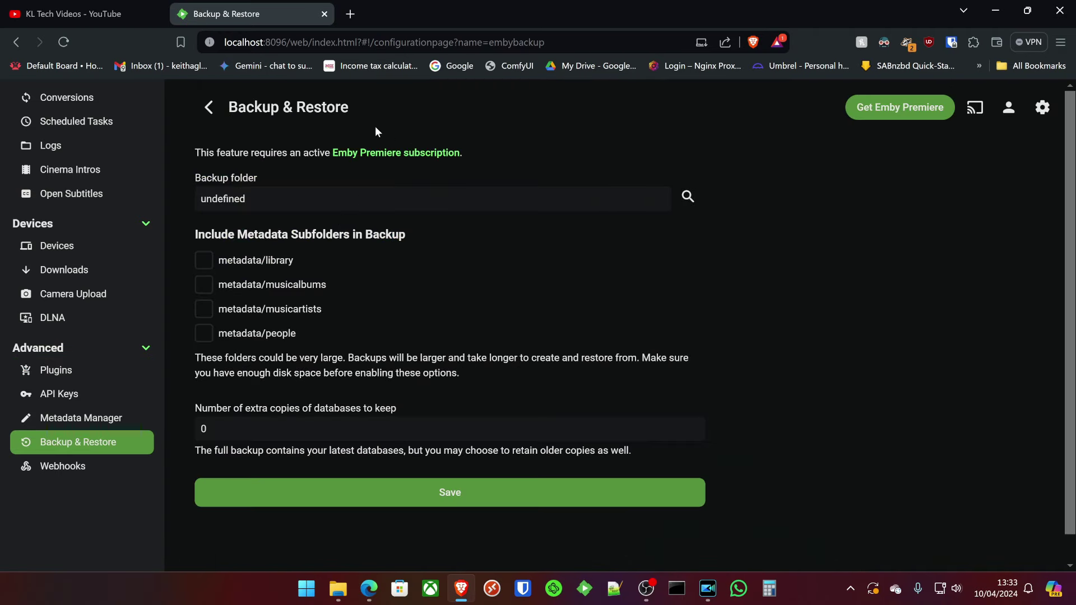
pyautogui.moveTo(196, 154); pyautogui.dragTo(476, 152)
pyautogui.click(475, 152)
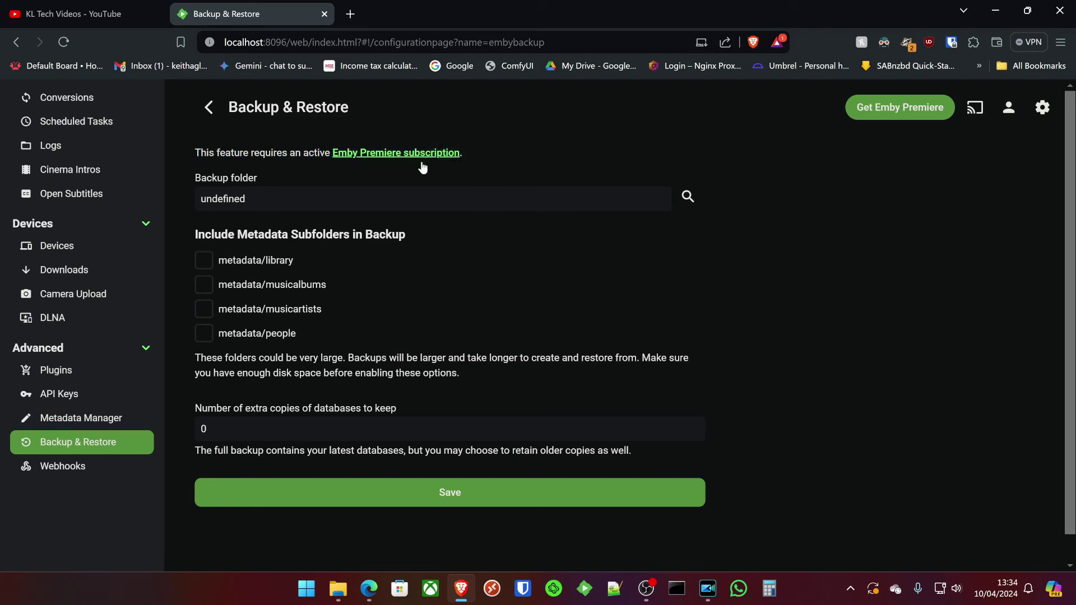
pyautogui.click(200, 110)
pyautogui.scroll(-2, 513, 322)
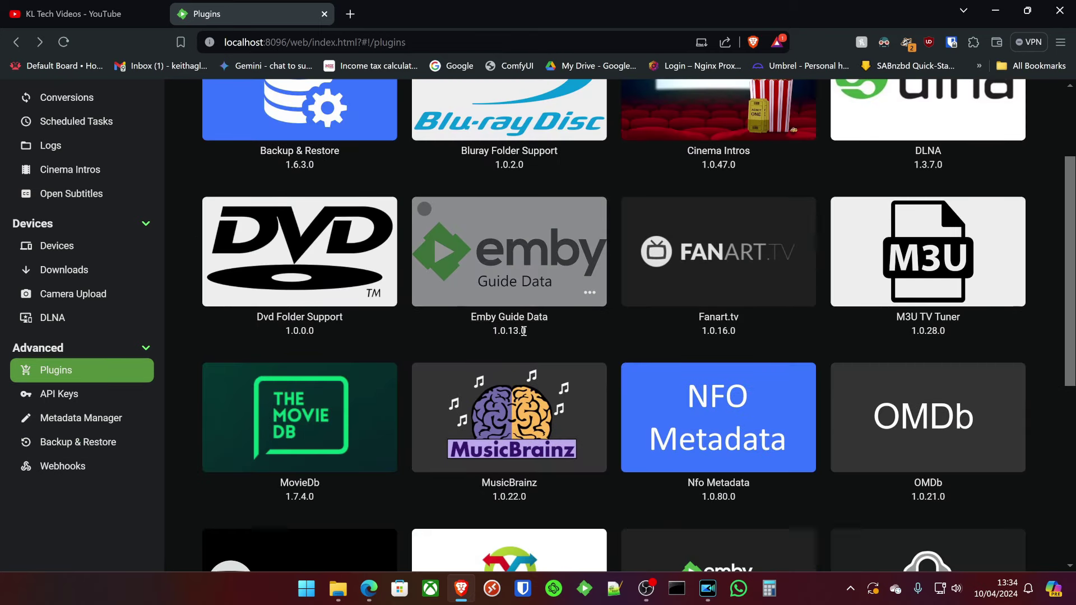
pyautogui.click(59, 393)
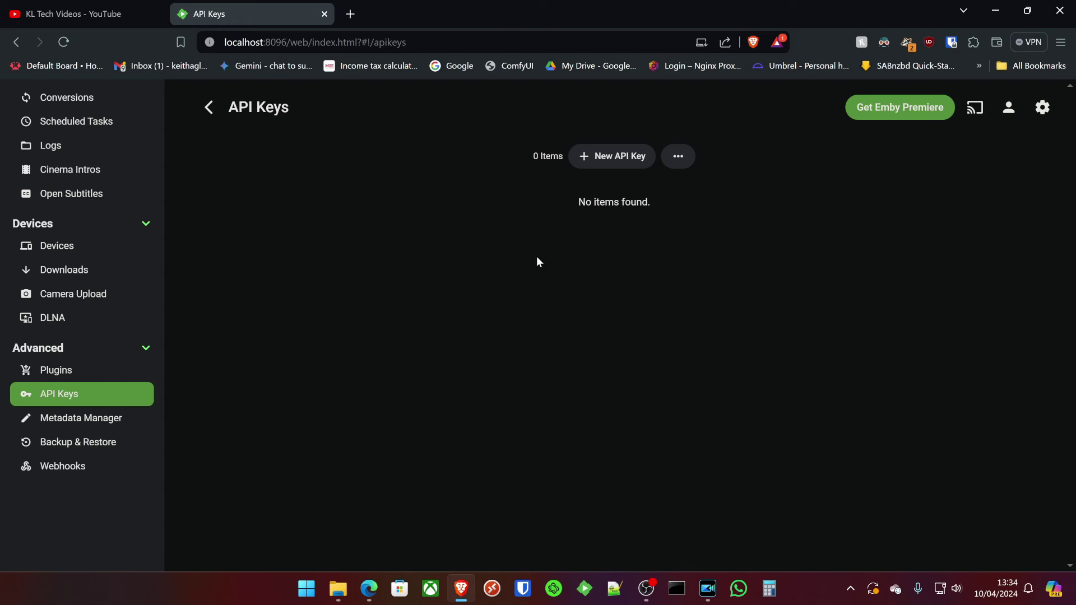
# Pass through Metadata Manager and Backup & Restore to reach the Webhooks page.
pyautogui.click(100, 421)
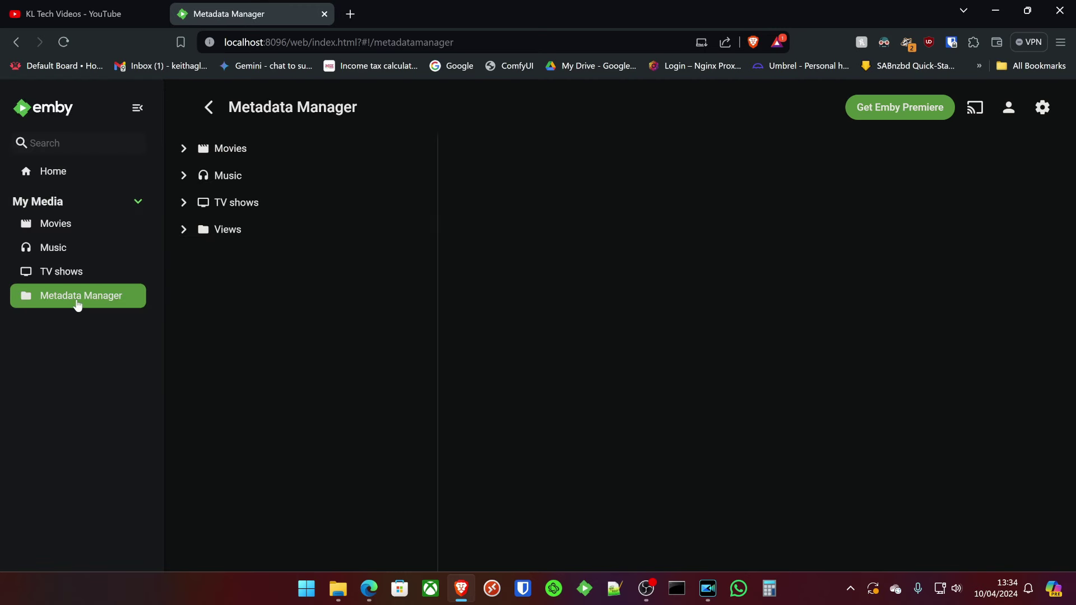
pyautogui.click(1042, 107)
pyautogui.scroll(-5, 40, 448)
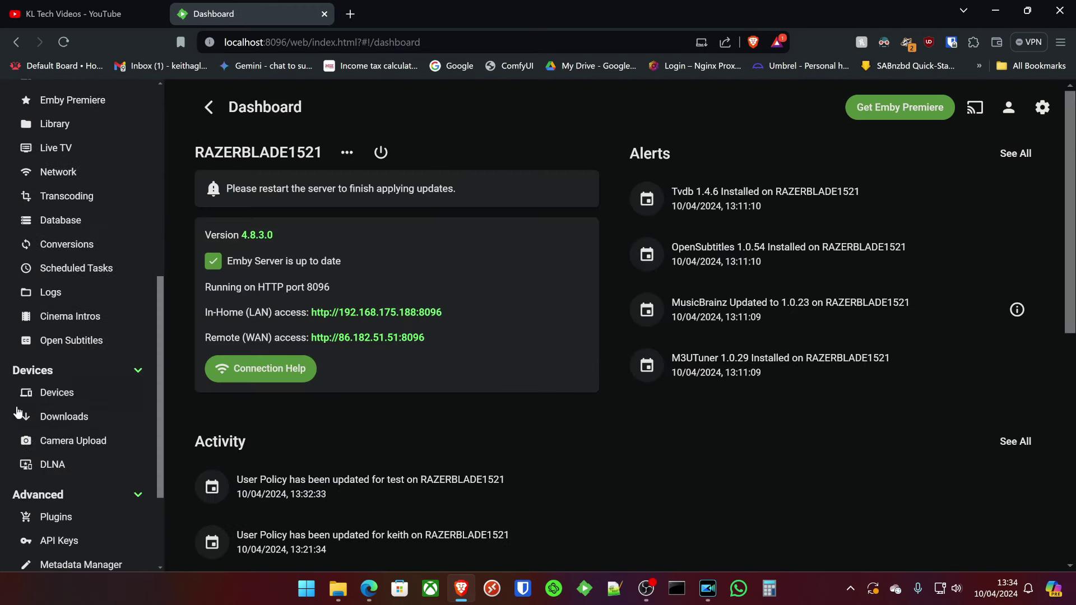
pyautogui.scroll(-3, 44, 481)
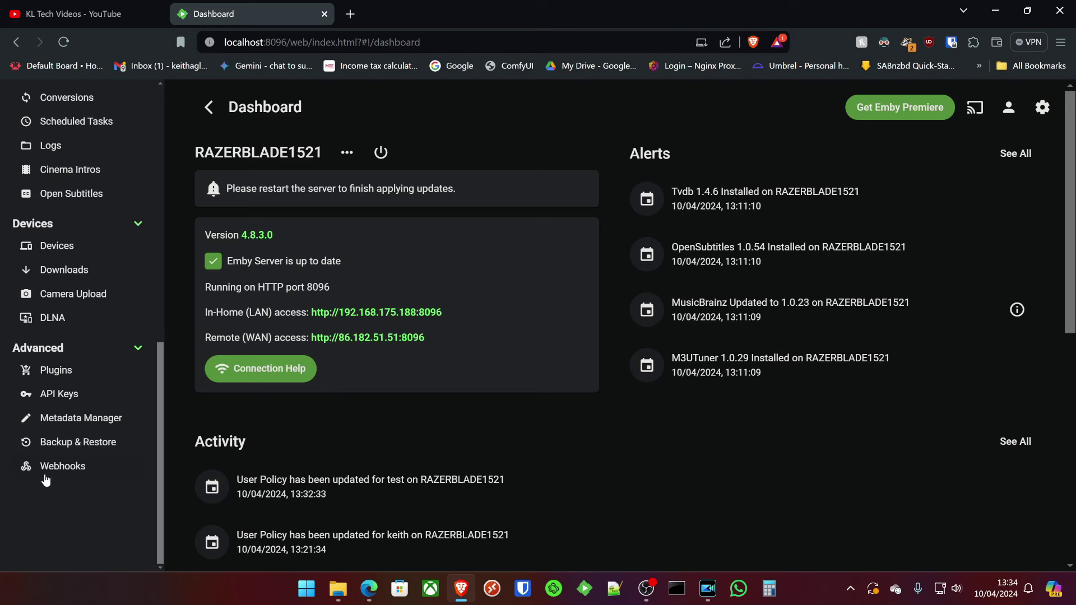
pyautogui.click(82, 444)
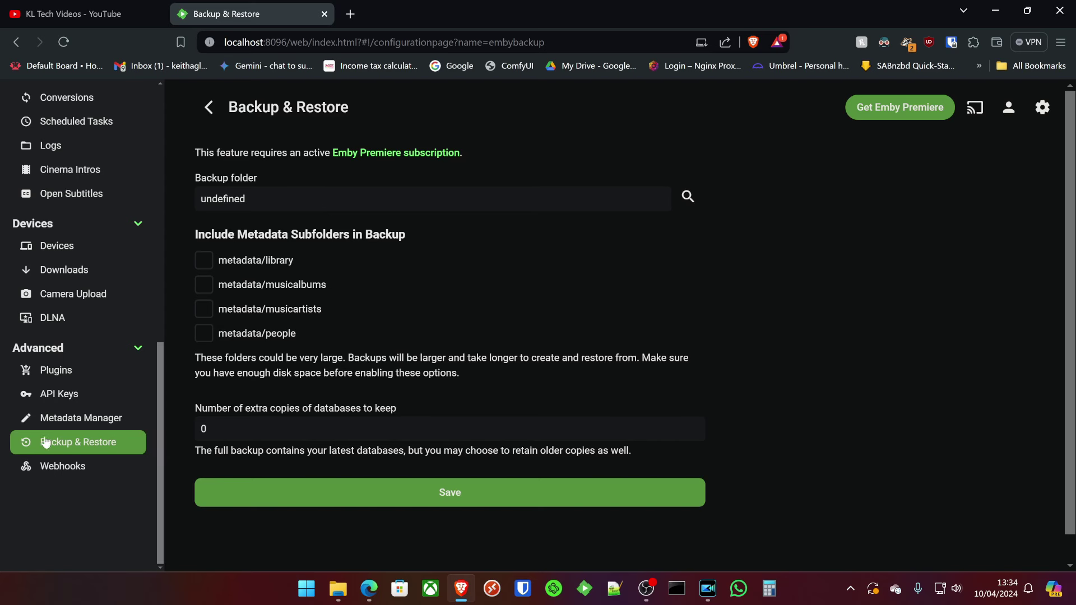
pyautogui.click(73, 466)
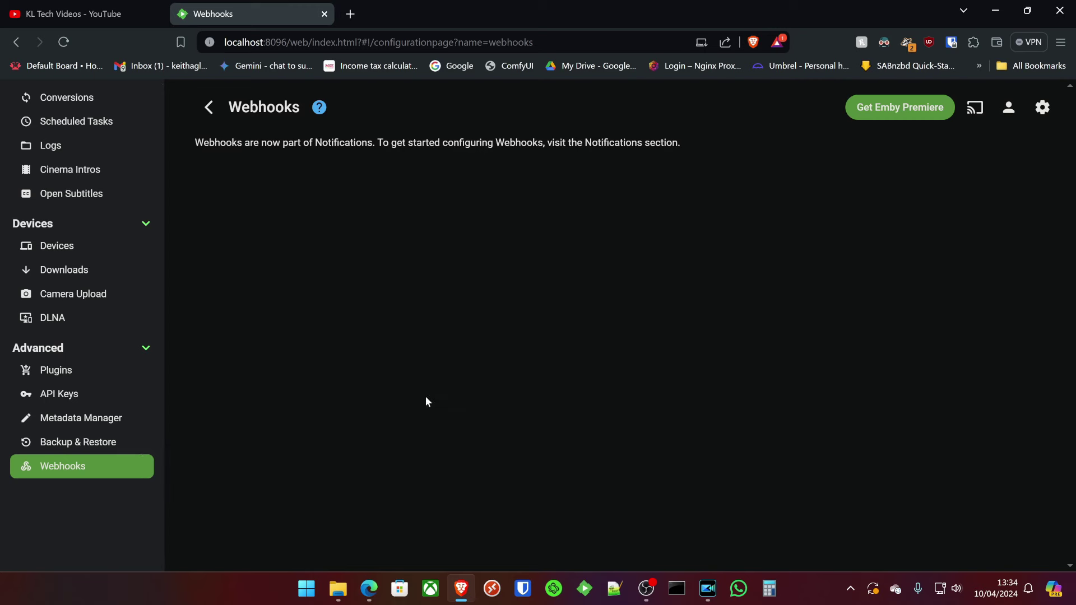
pyautogui.scroll(10, 140, 311)
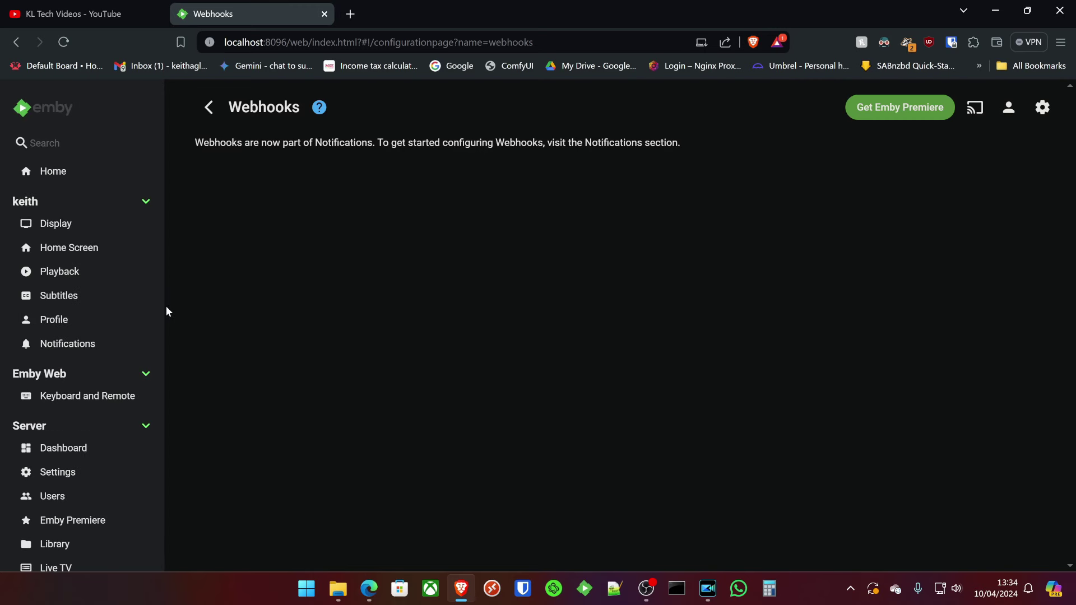
# Restart Emby Server from the dashboard's power options and confirm the restart.
pyautogui.click(85, 174)
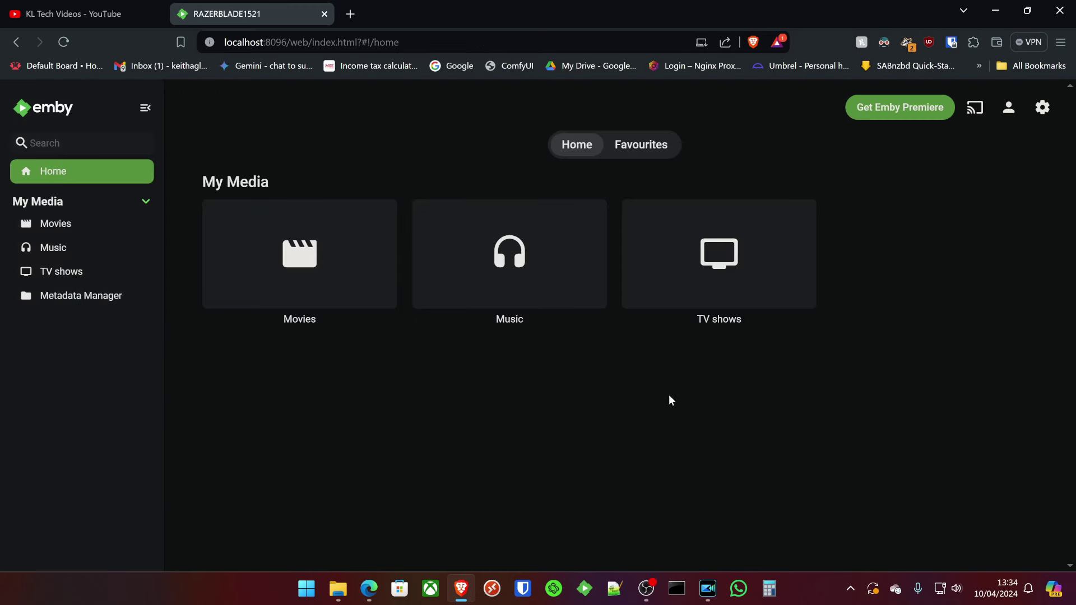
pyautogui.click(1042, 107)
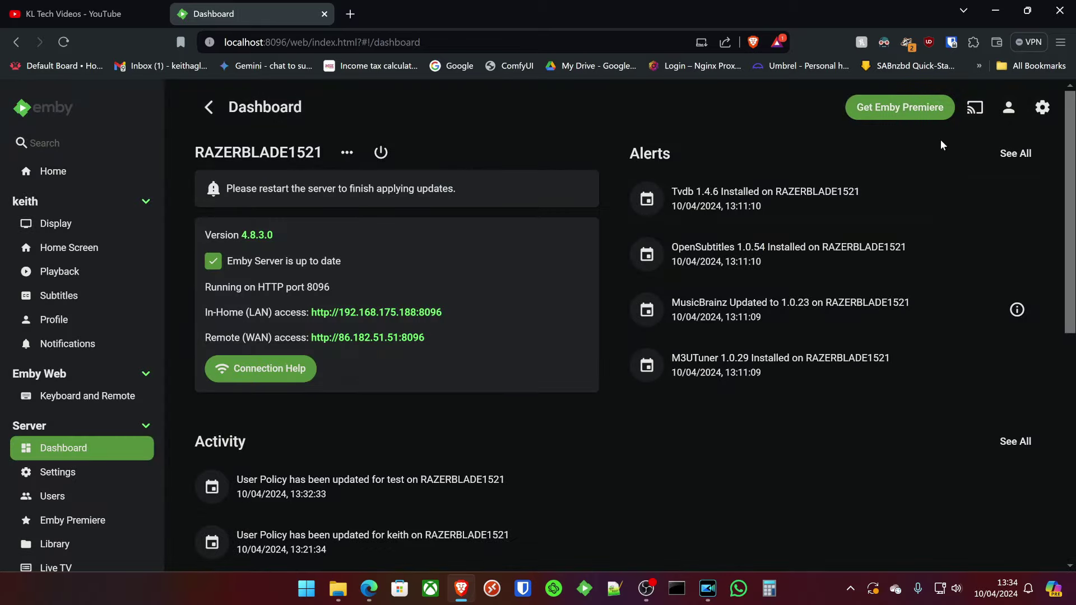
pyautogui.click(380, 152)
pyautogui.click(439, 172)
pyautogui.click(553, 365)
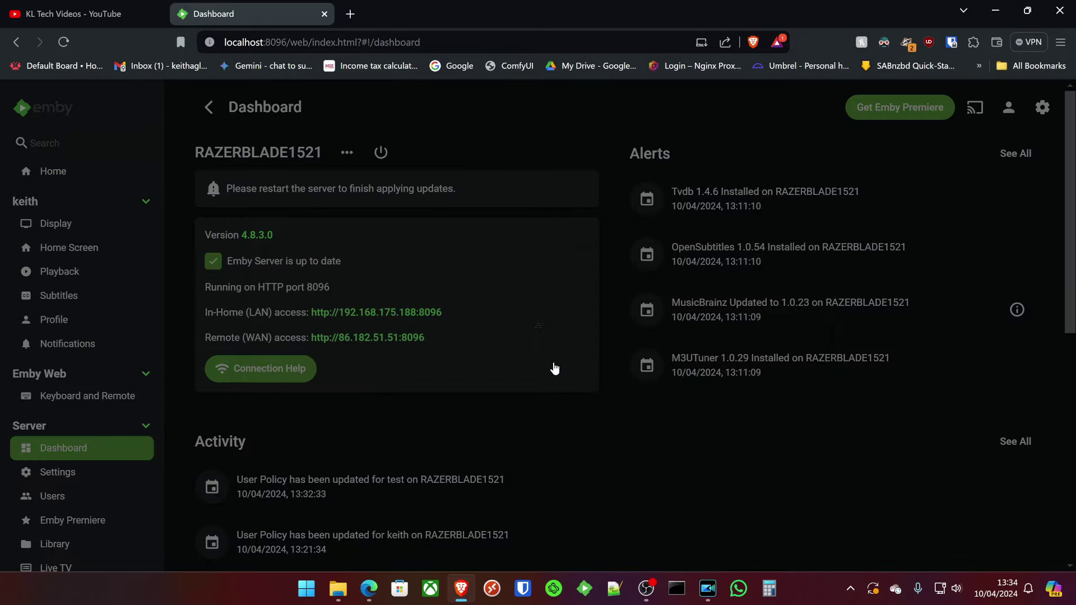
# Allow browser notifications from the Emby server site while it restarts.
pyautogui.click(325, 156)
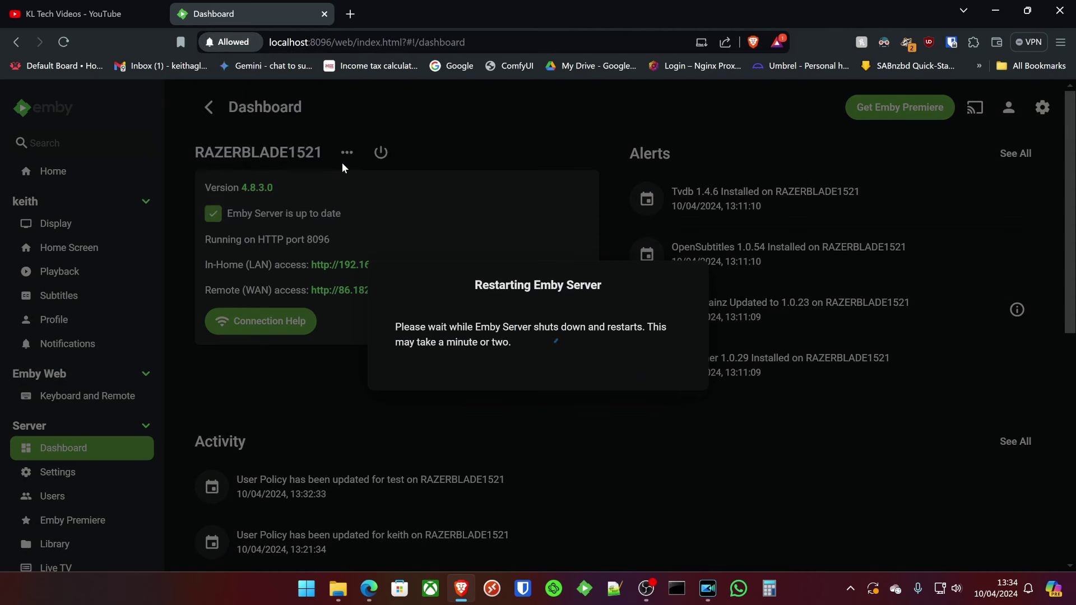